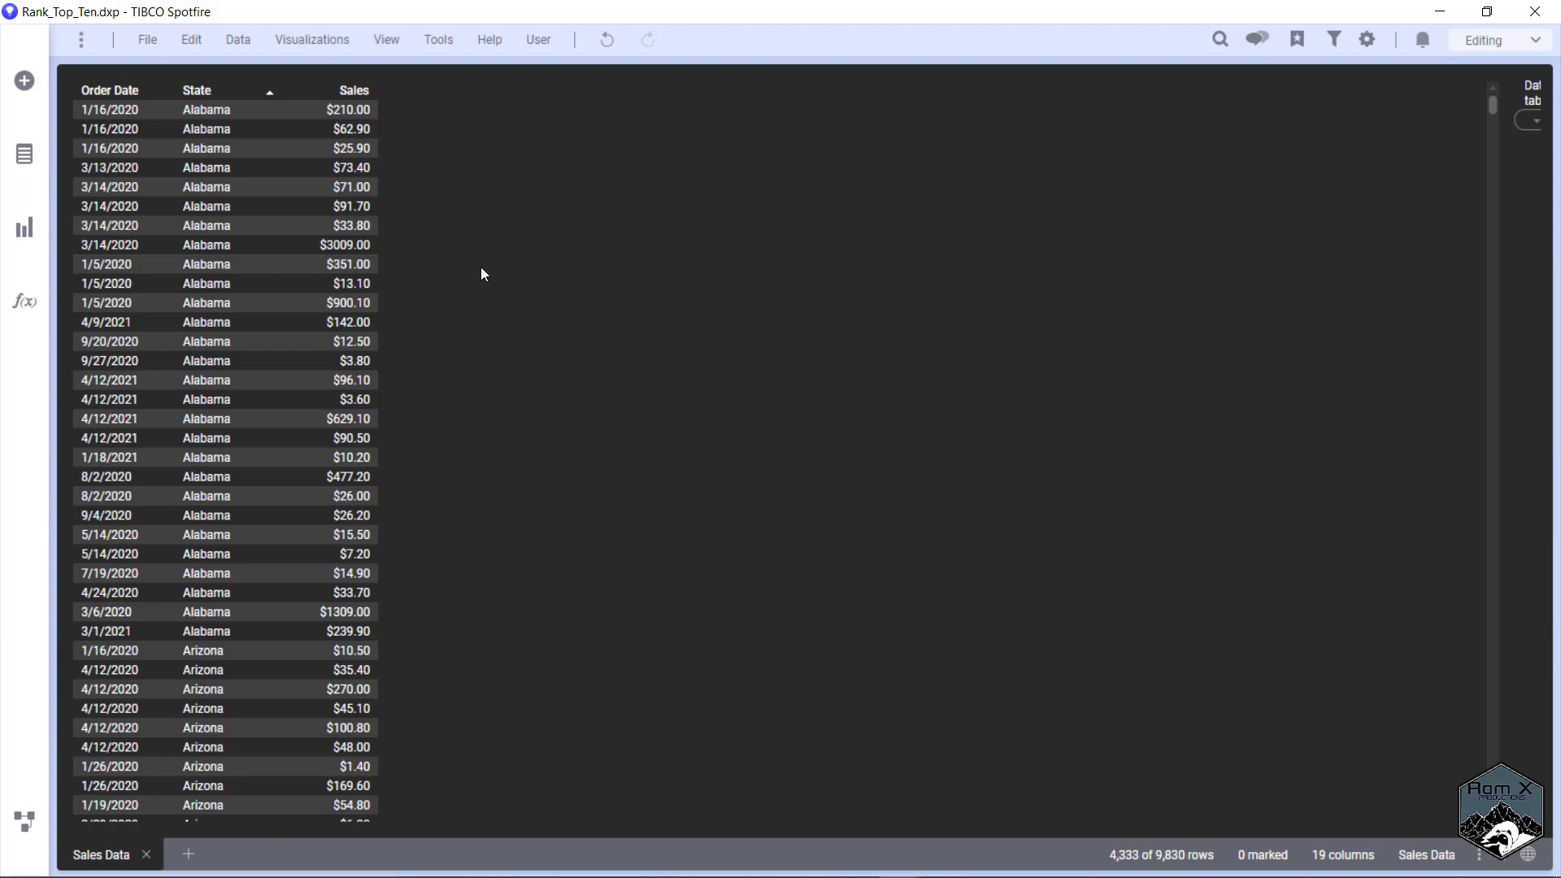
Add a cross table and place it above the data table.
click(25, 229)
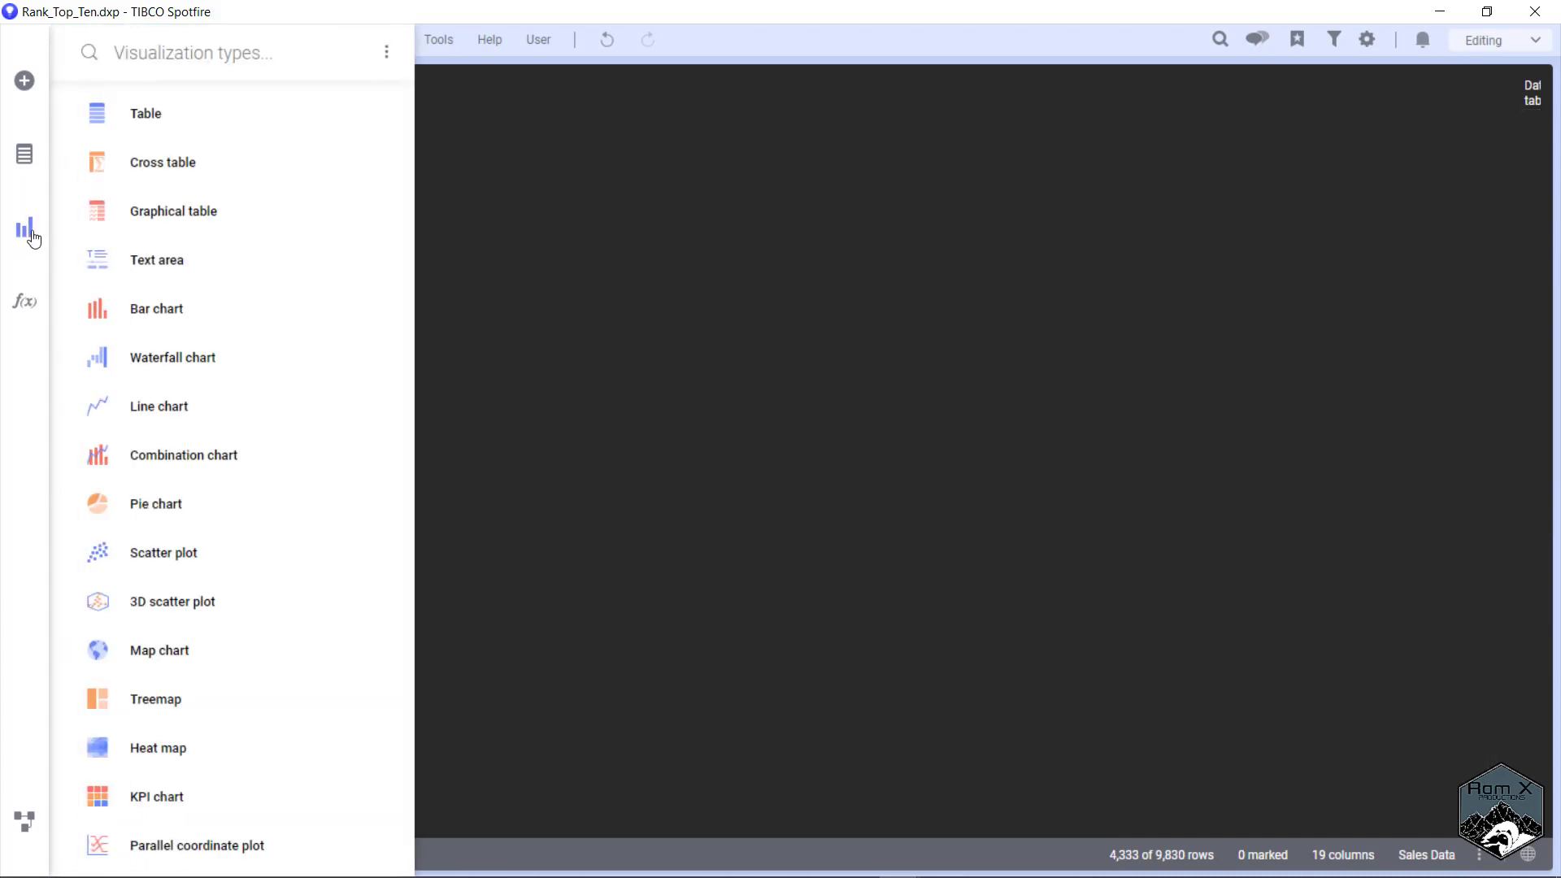
click(182, 168)
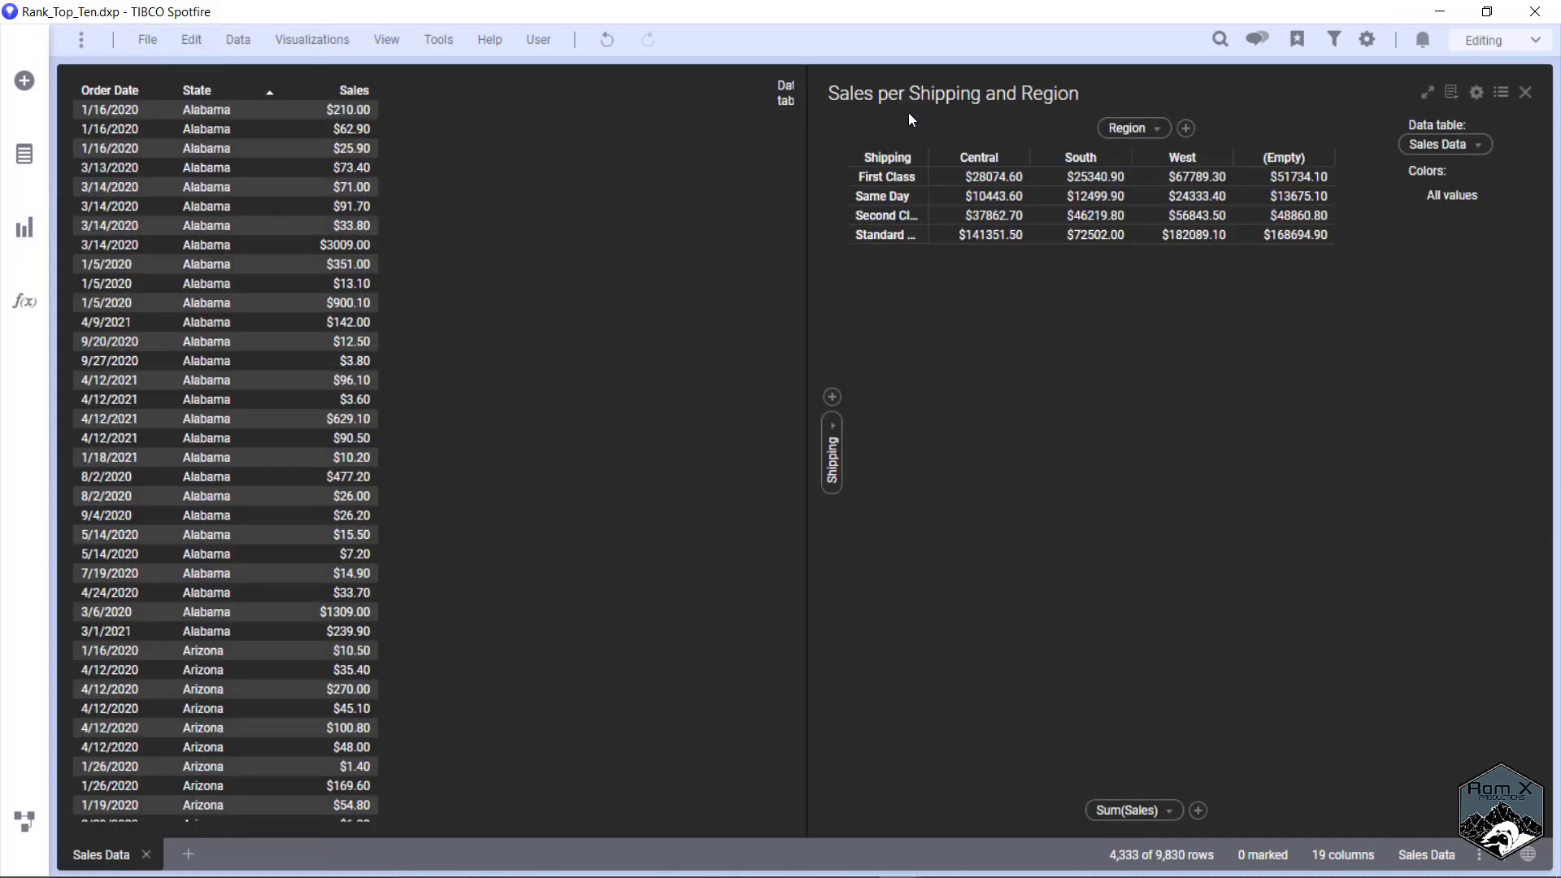
drag(678, 104, 534, 108)
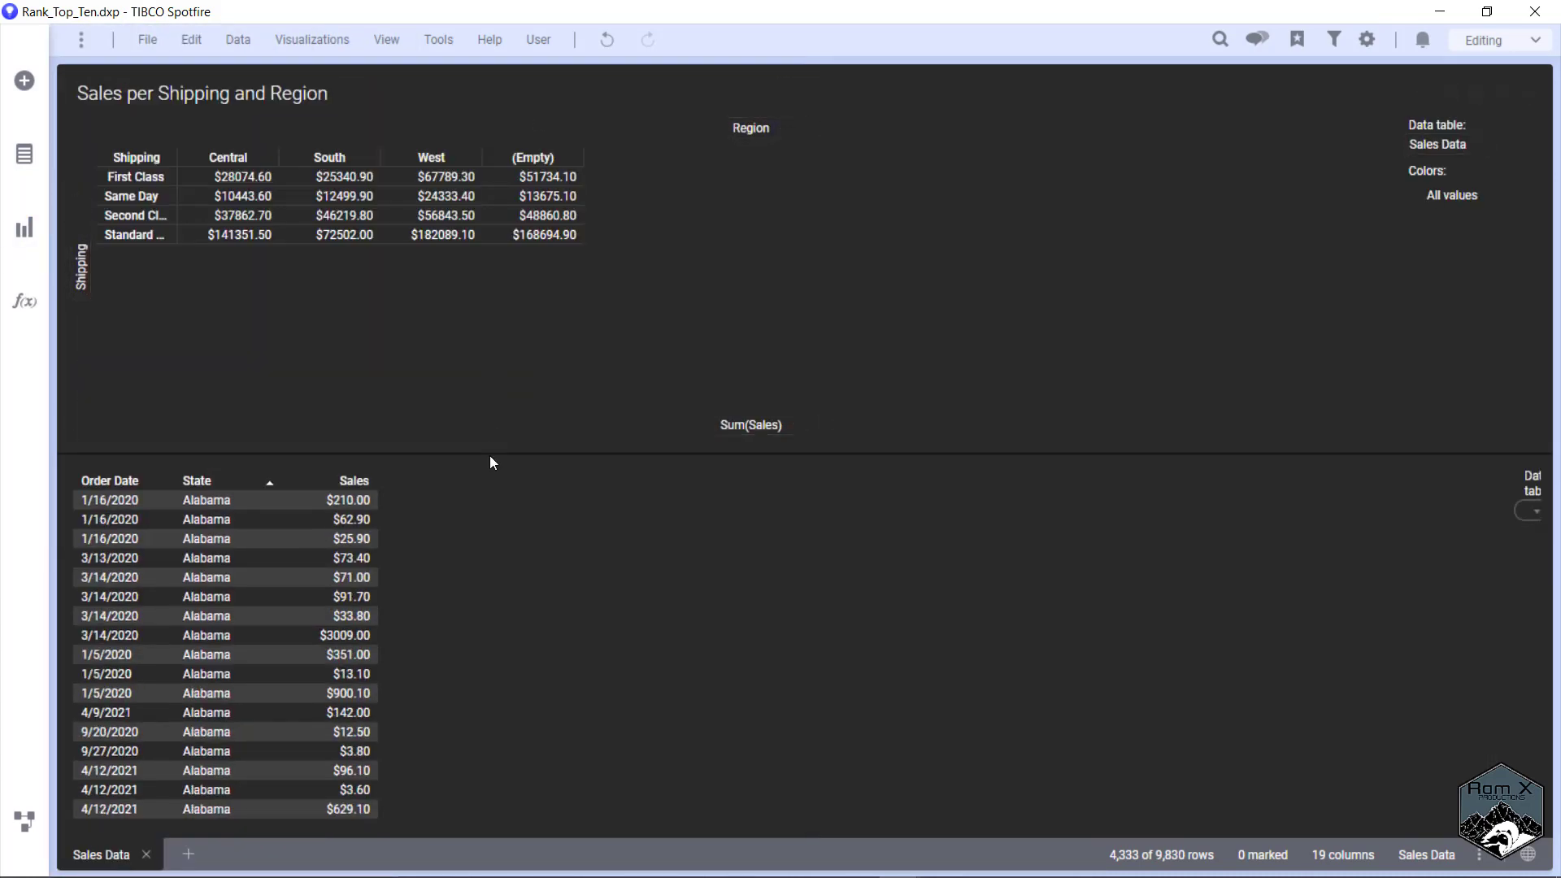
drag(486, 453, 478, 425)
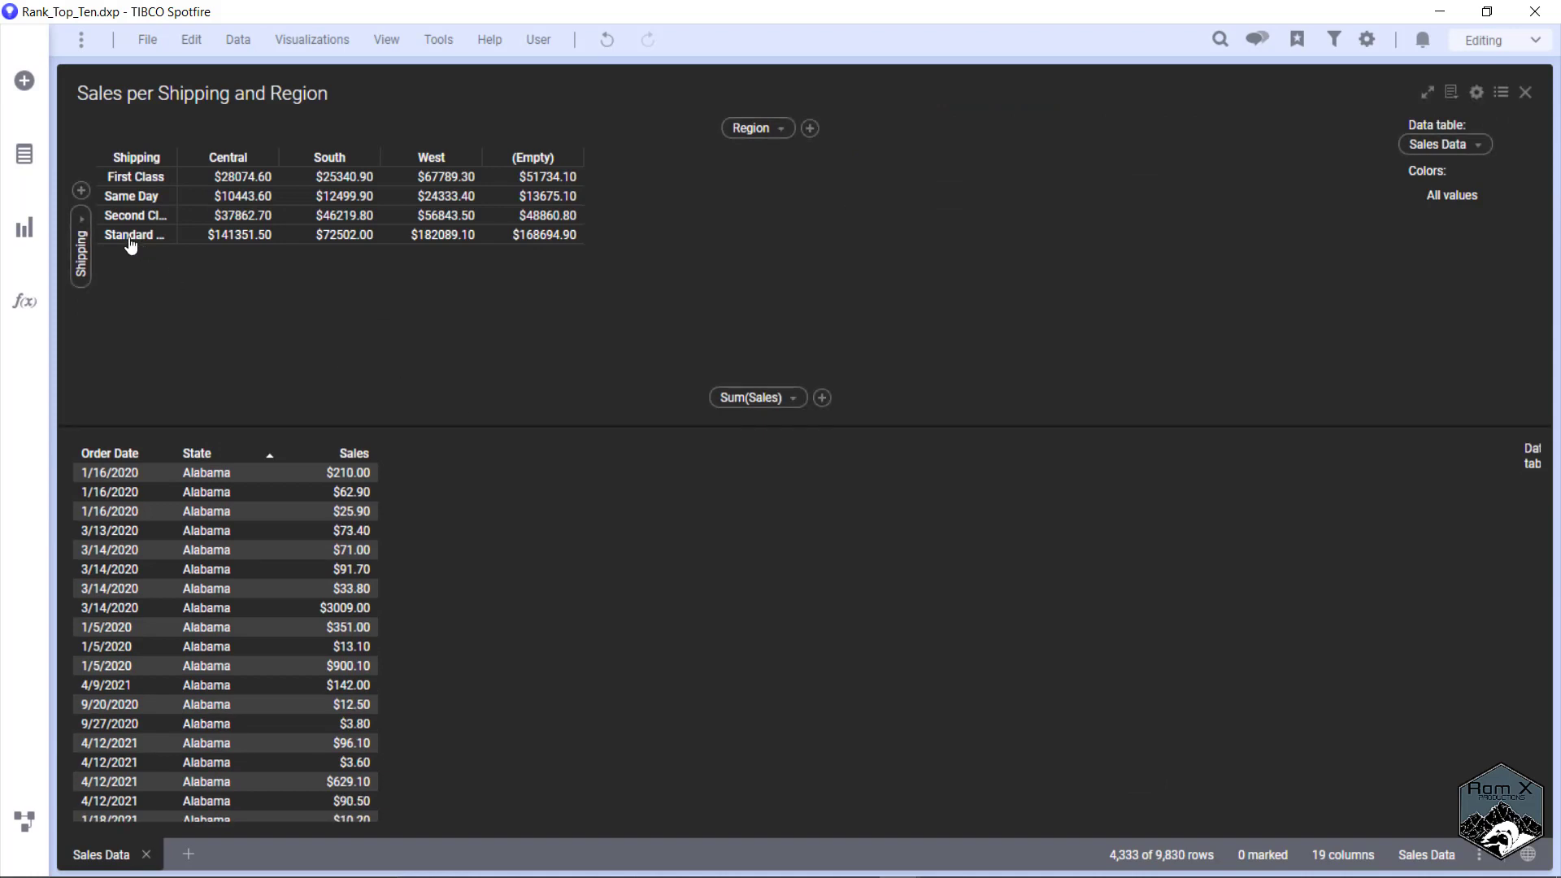
Put State on the cross table's rows and Year(Order Date) on its columns.
click(83, 213)
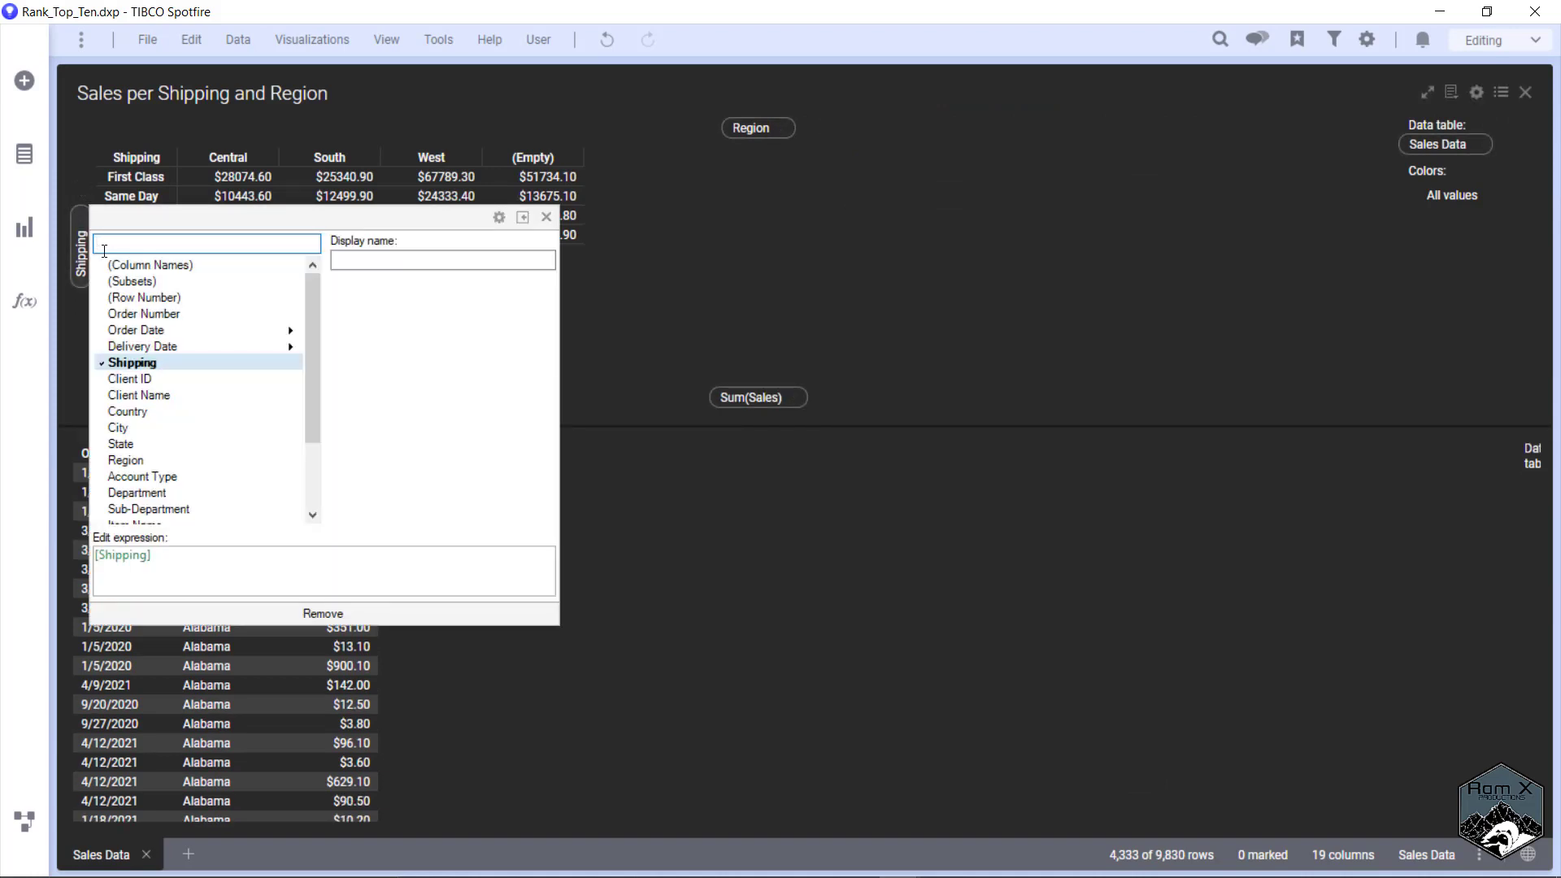
click(122, 444)
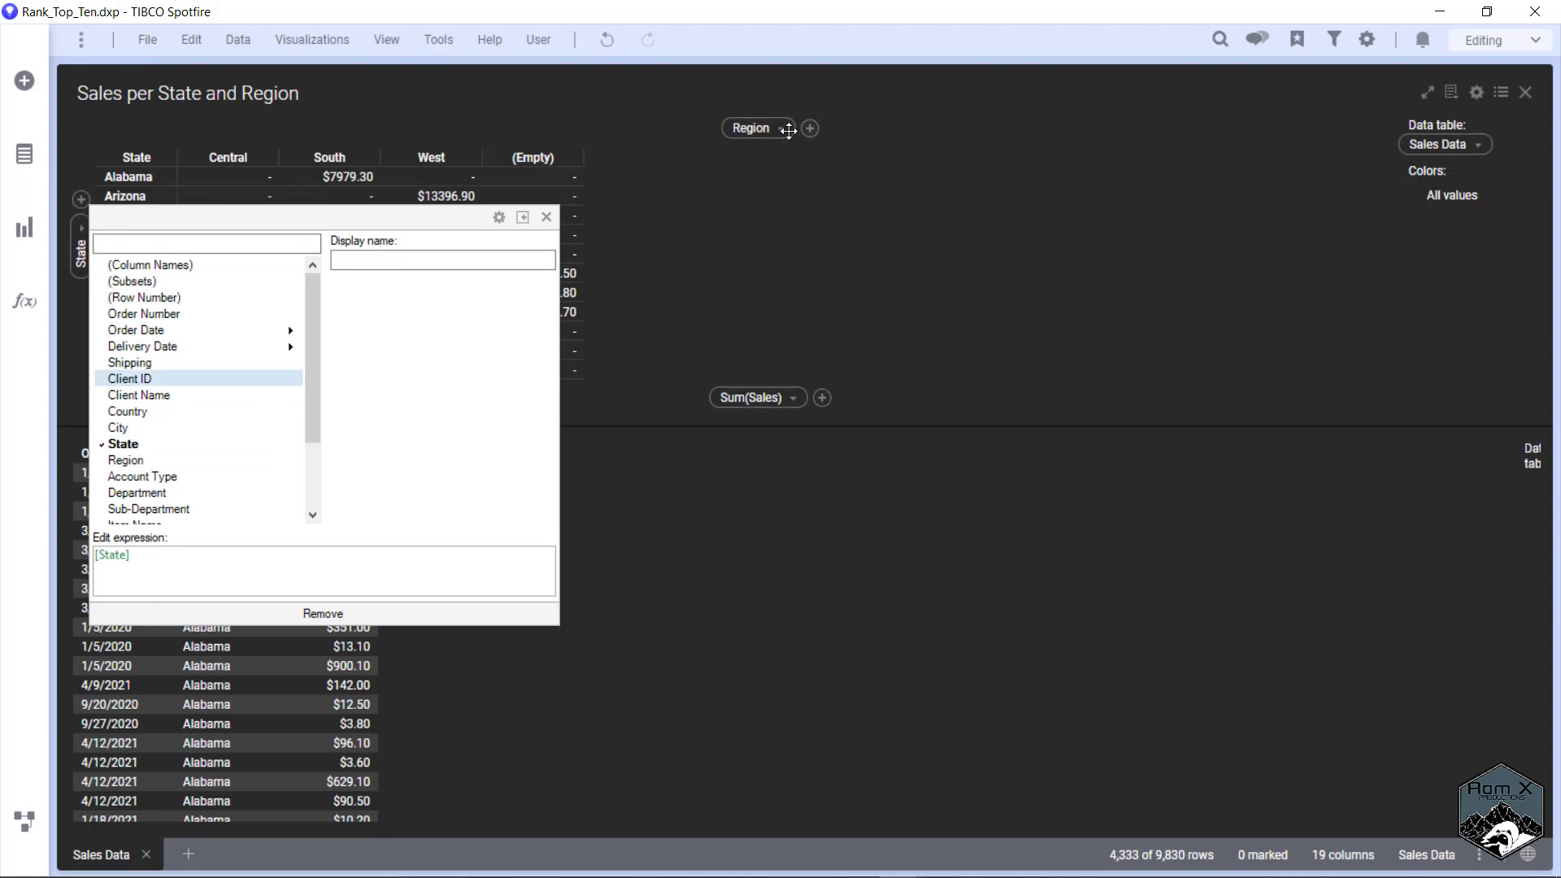
click(782, 130)
mouse_move(910, 261)
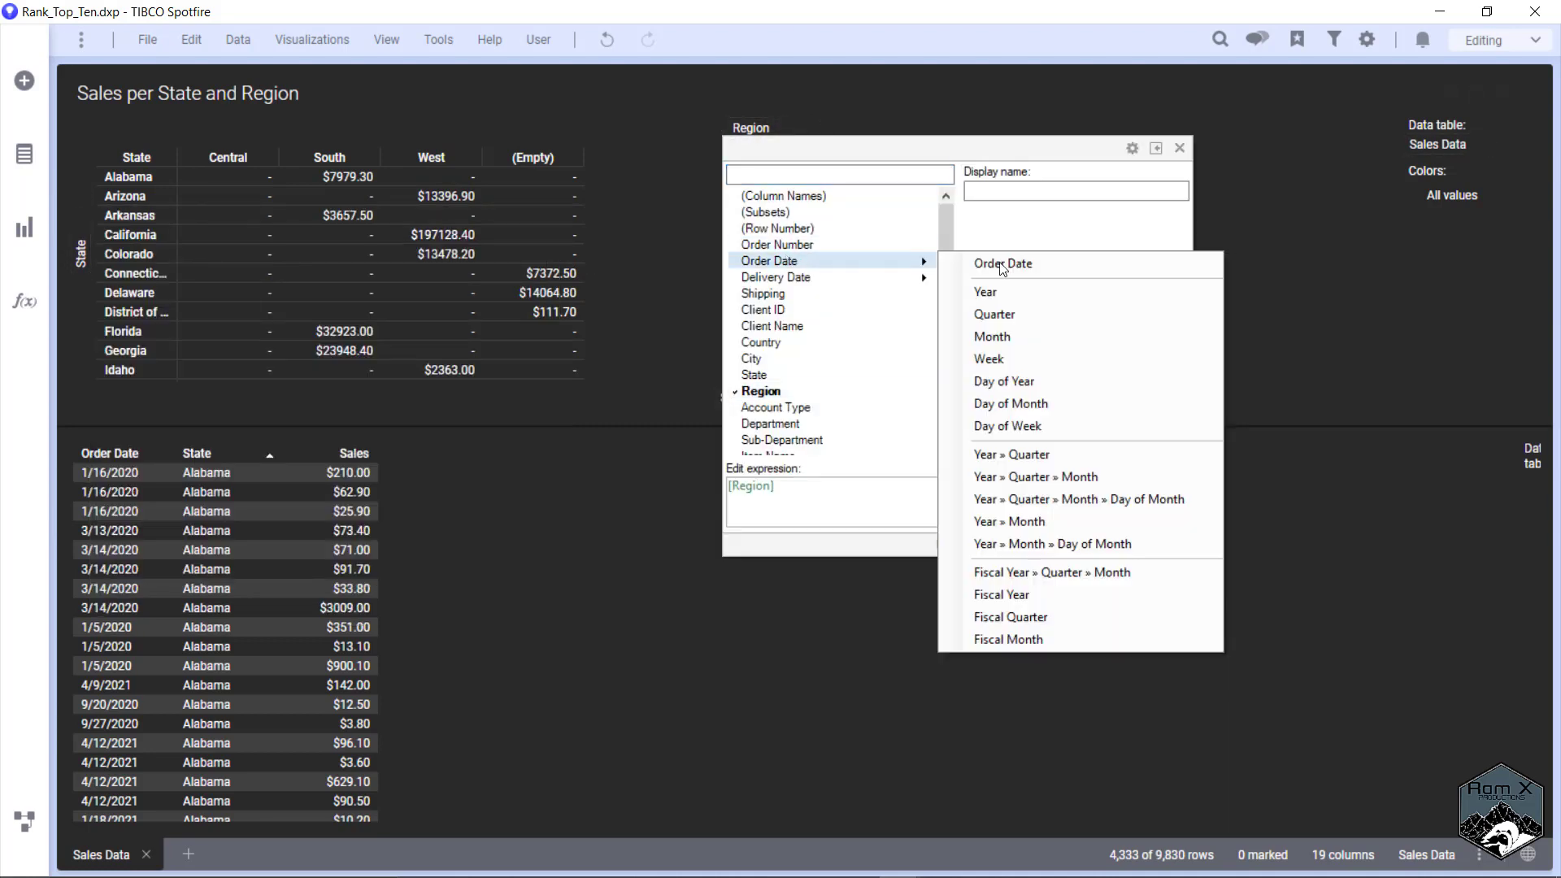
click(1042, 294)
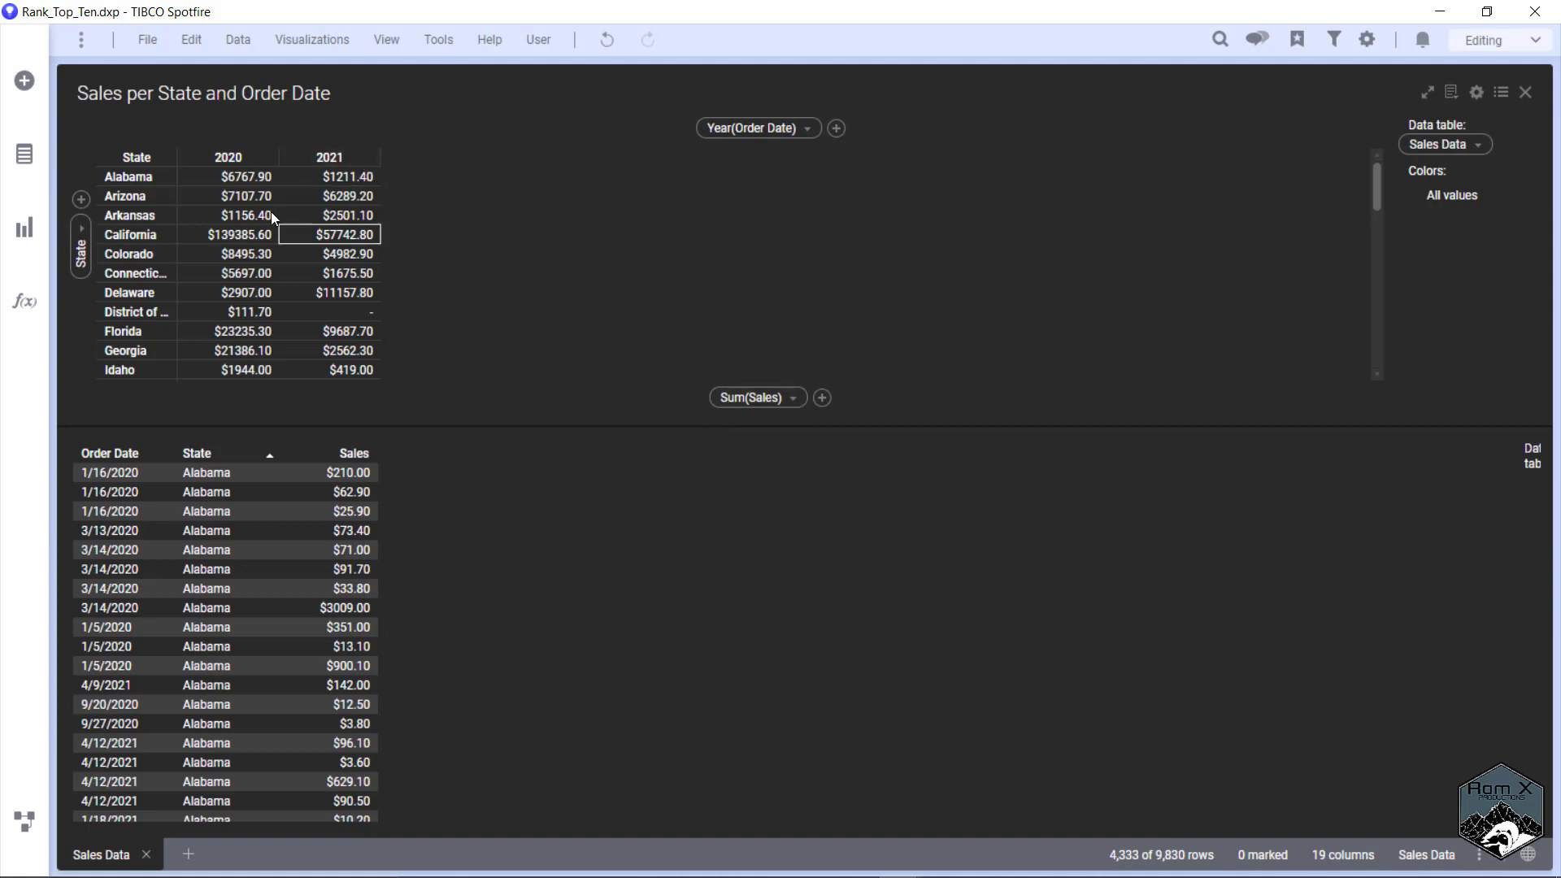
scroll(235, 196, down, 13)
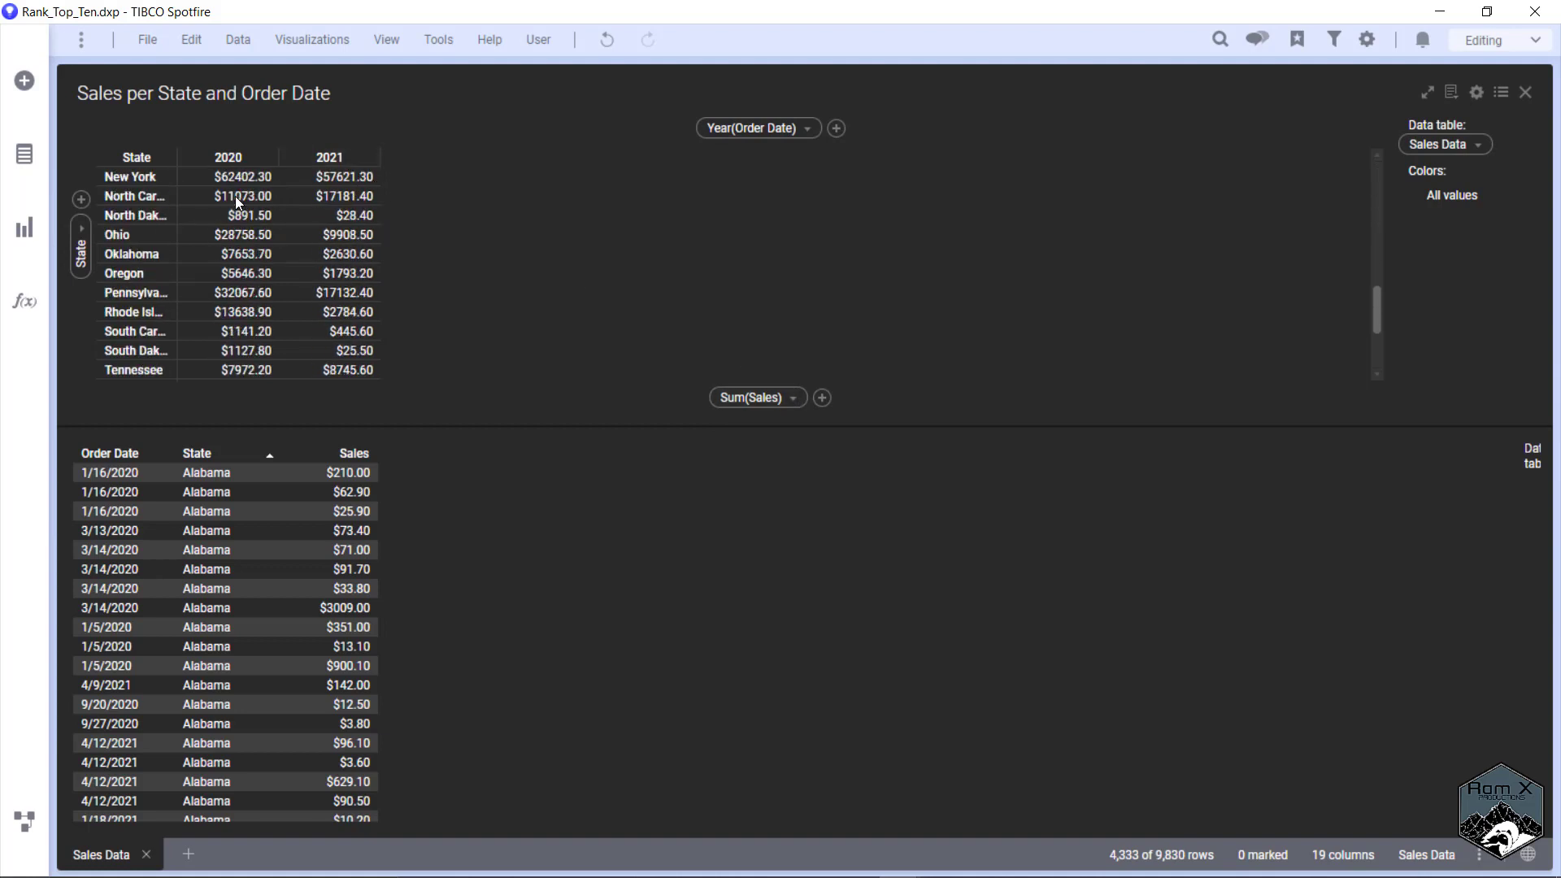
scroll(235, 197, up, 13)
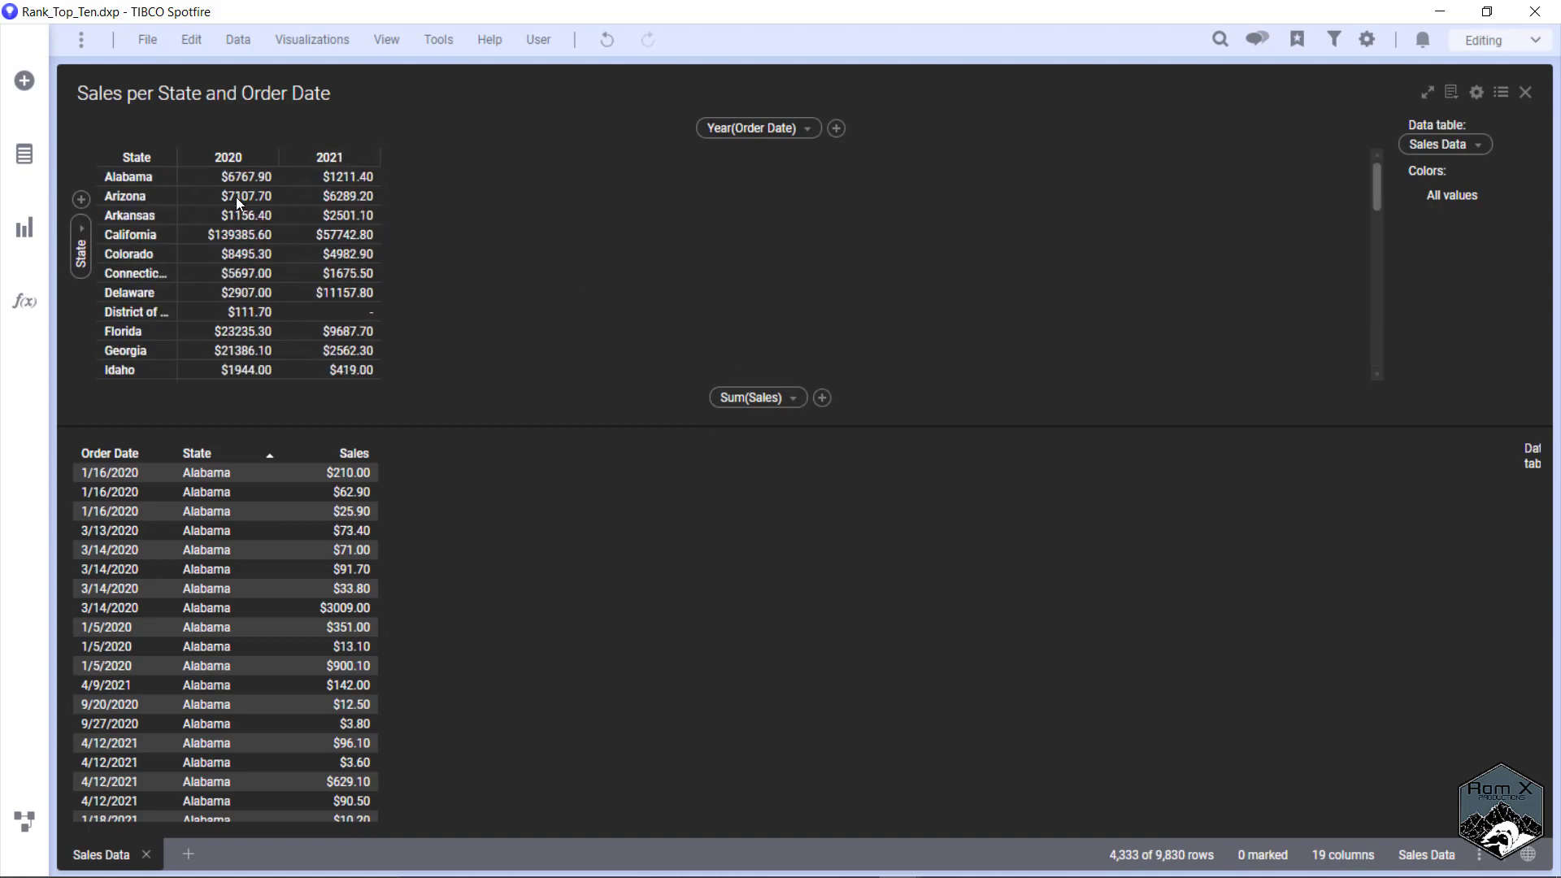
Add a Show/Hide rule showing the Top 10 states by Sum(Sales) in the cross table.
right_click(582, 252)
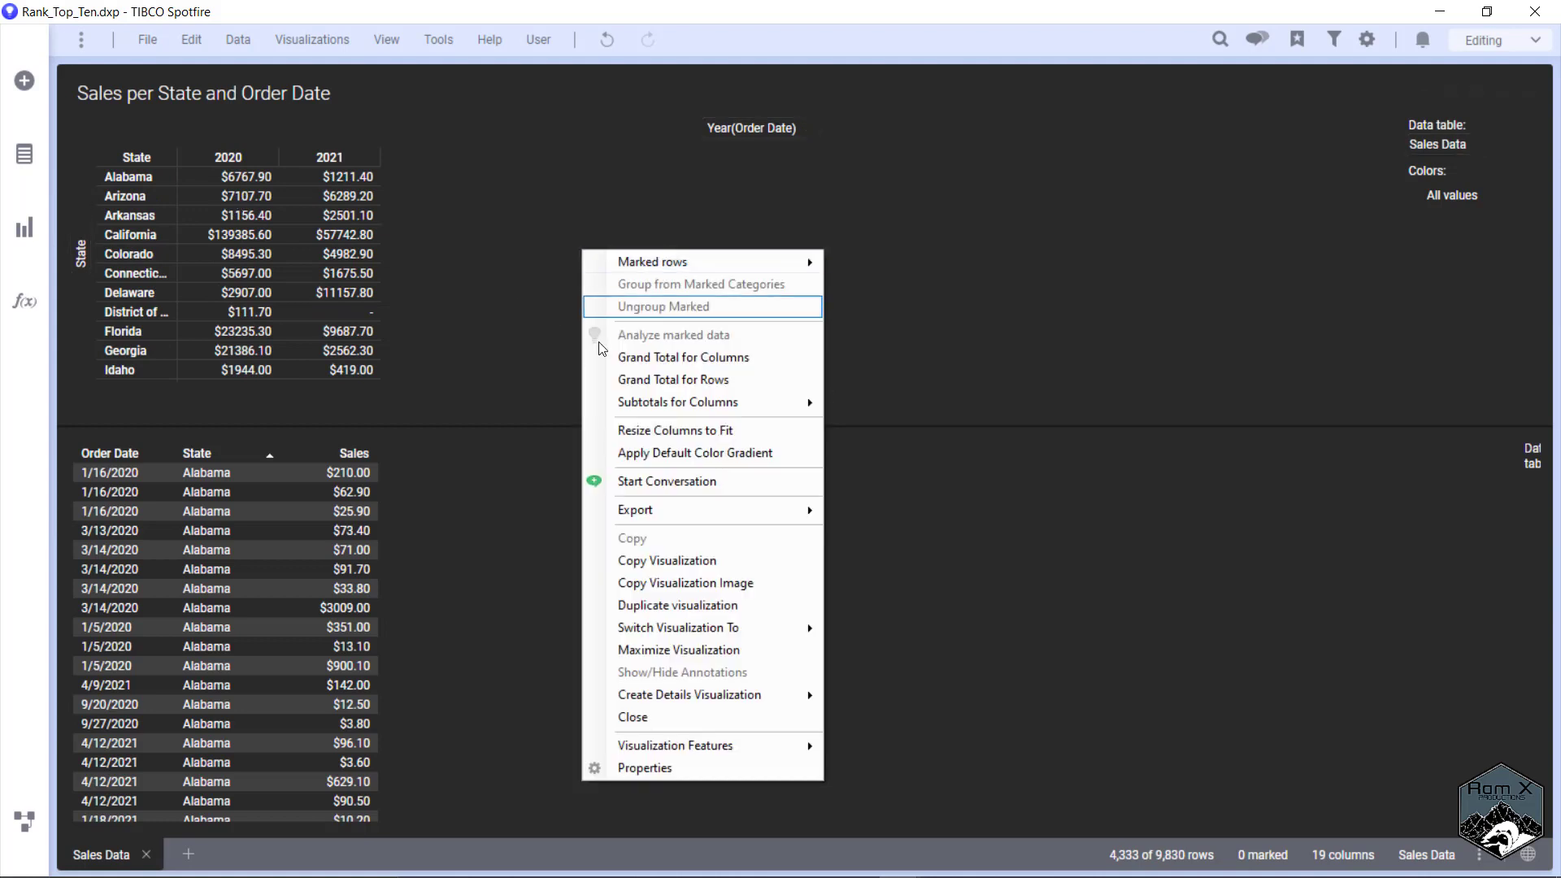
click(646, 769)
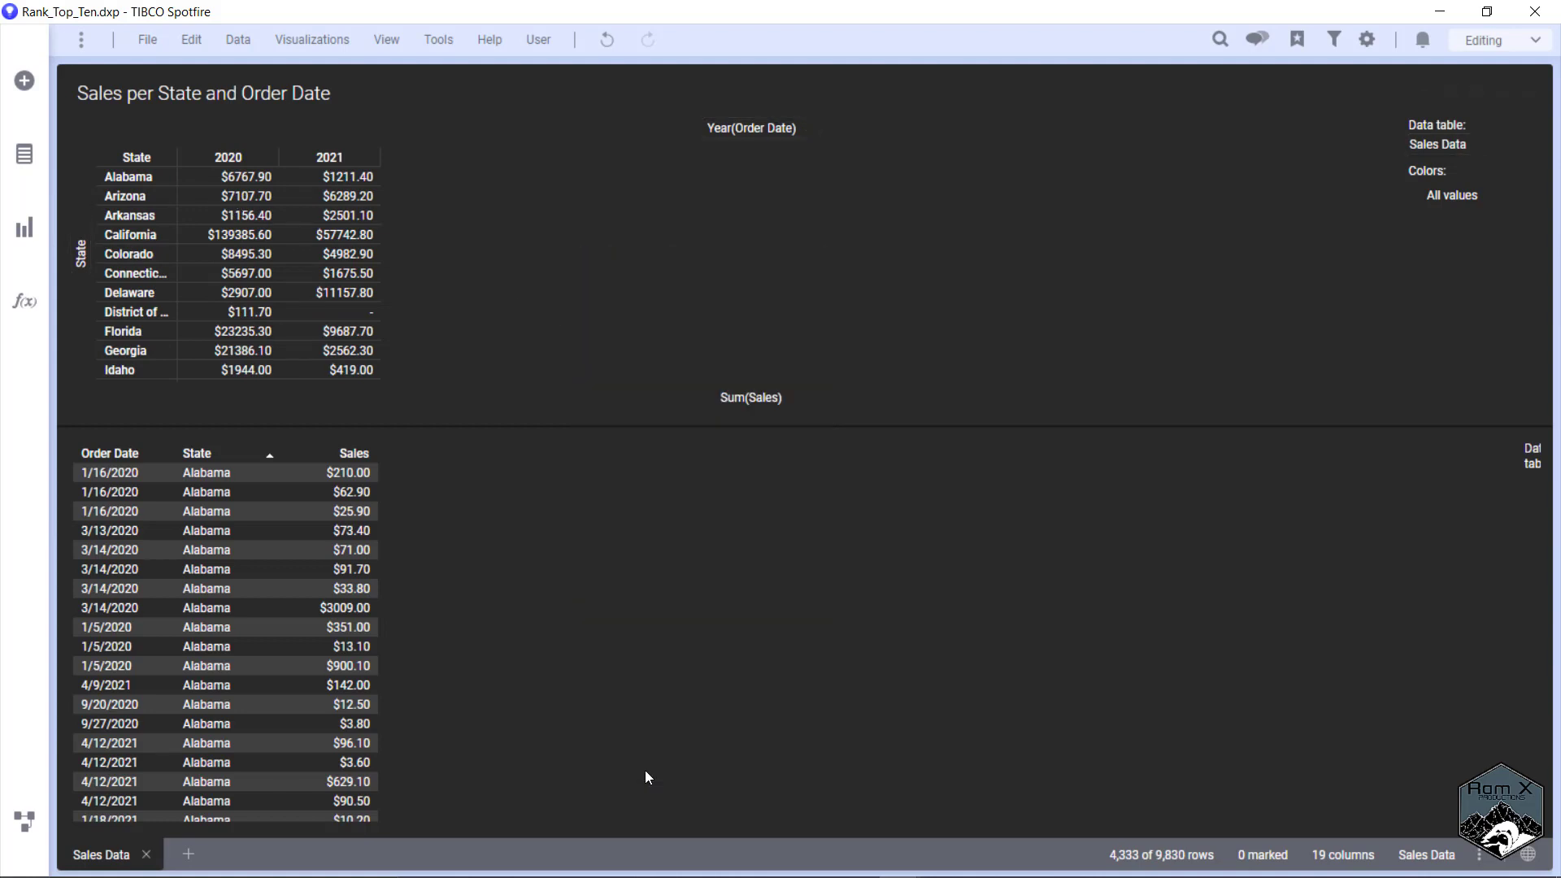
click(530, 480)
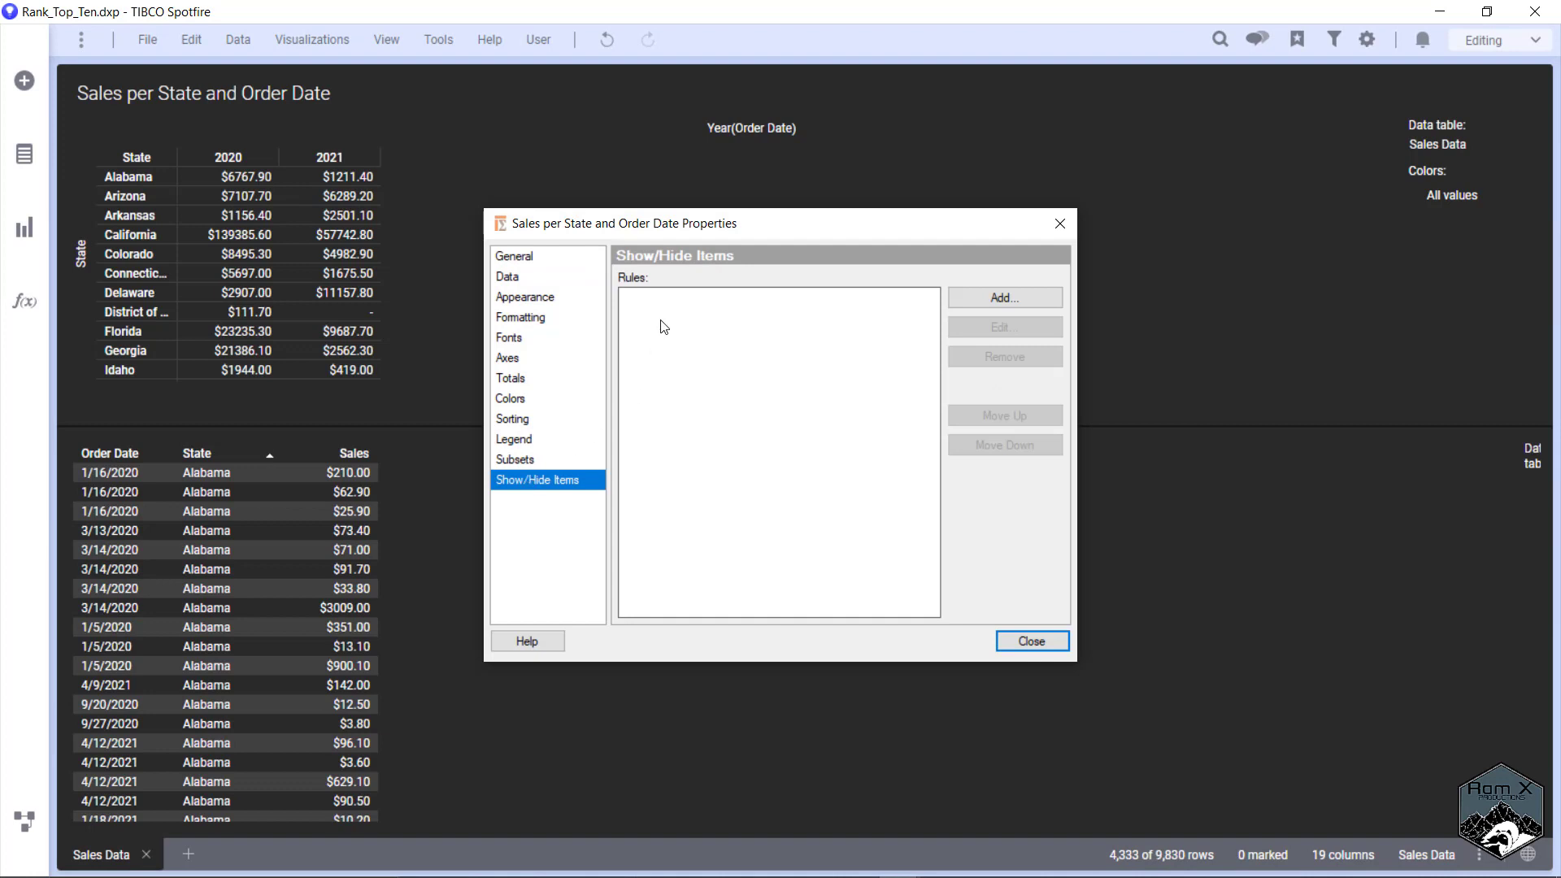
click(1039, 296)
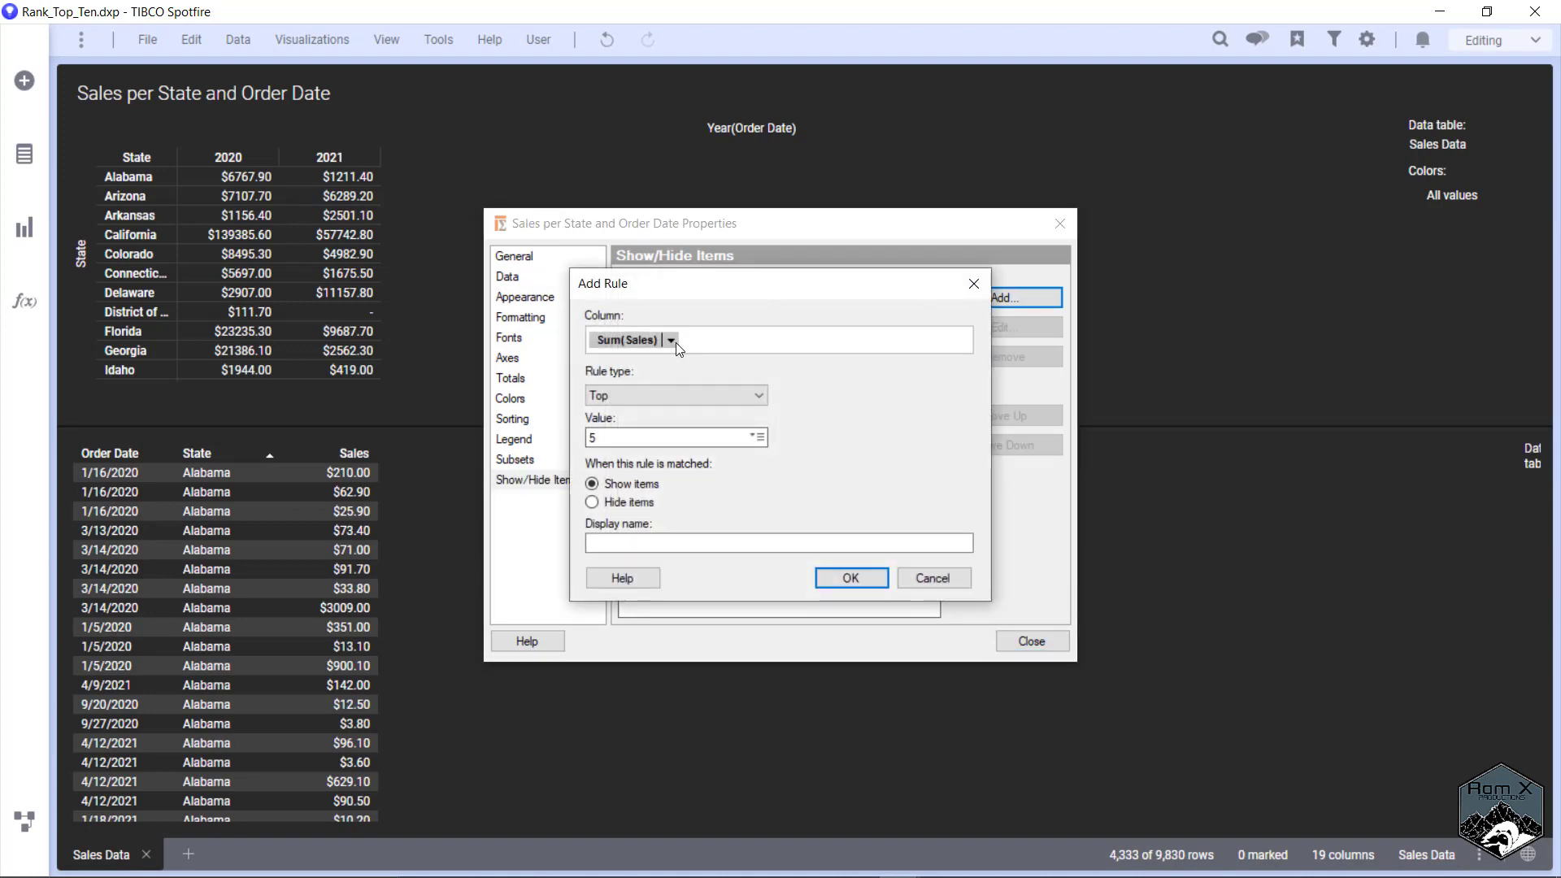
click(758, 437)
click(638, 445)
text(10)
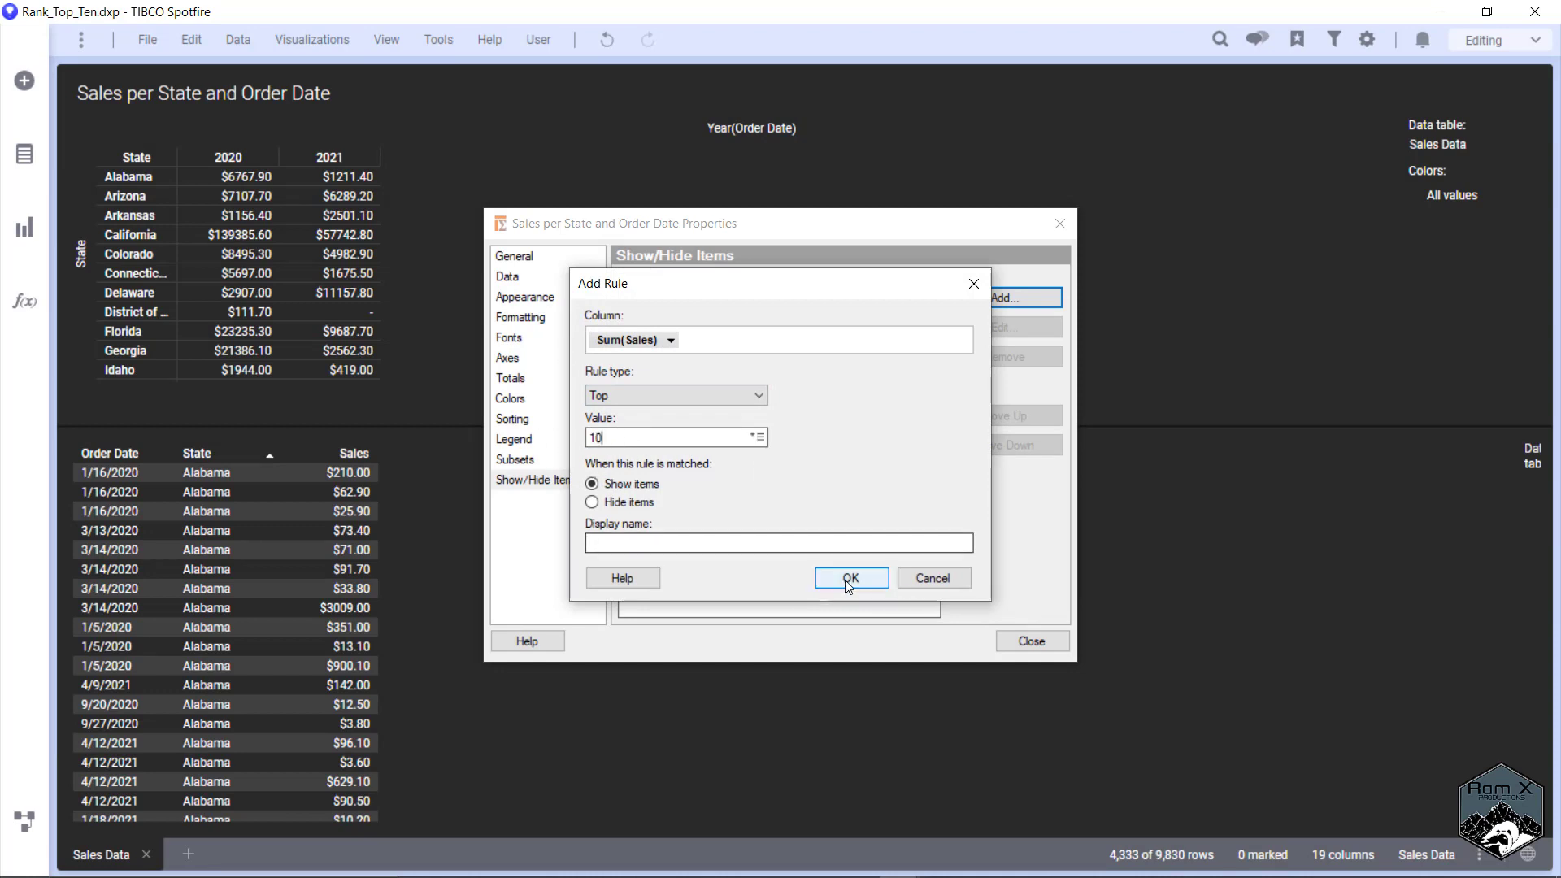
click(849, 578)
click(1028, 643)
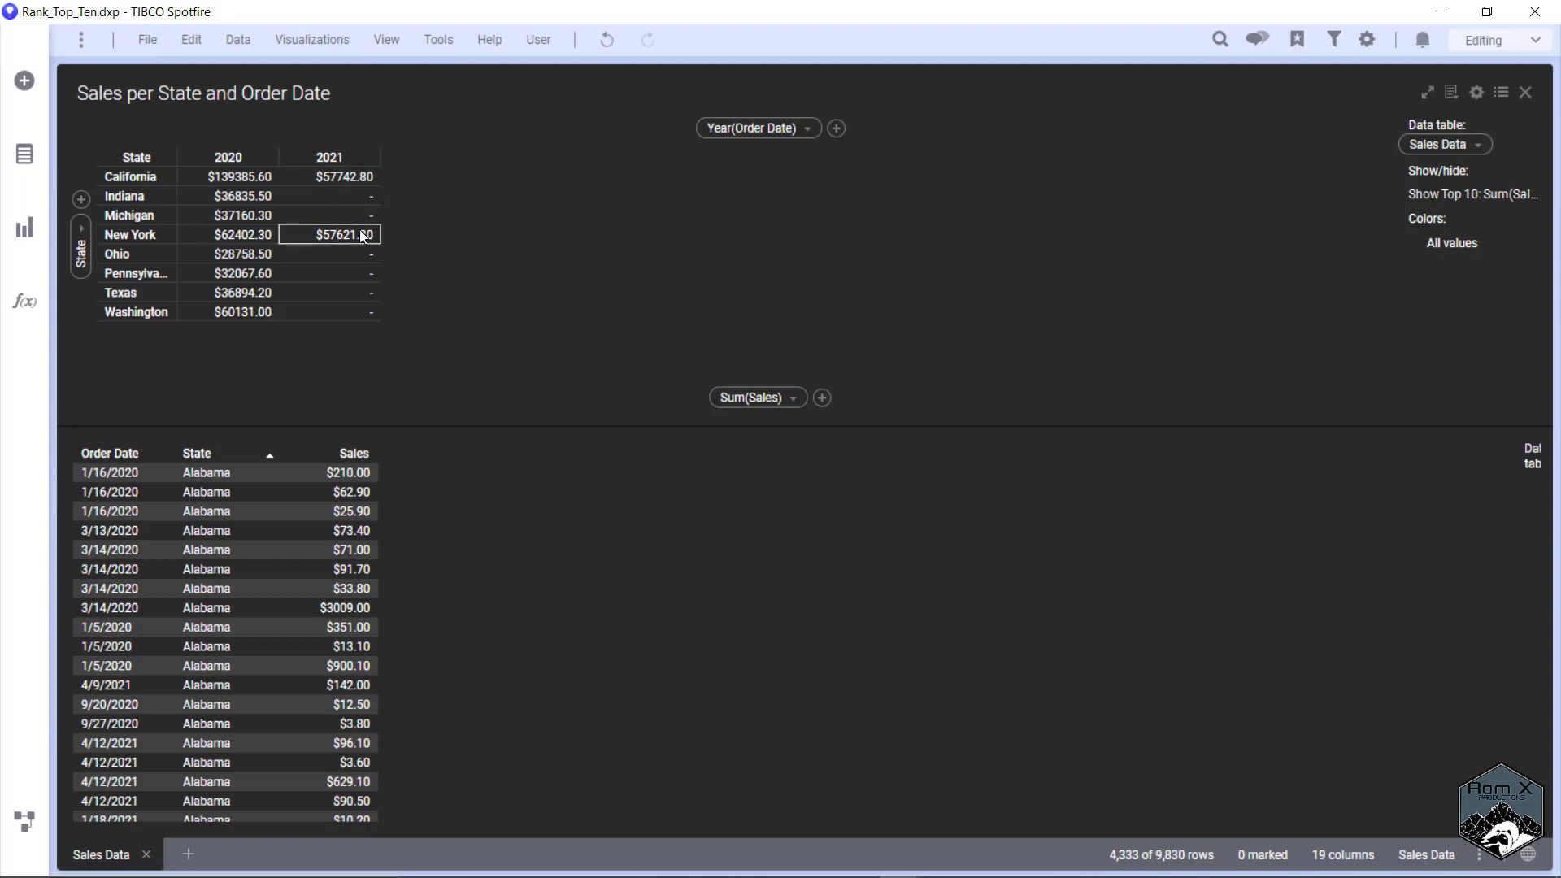
mouse_move(364, 235)
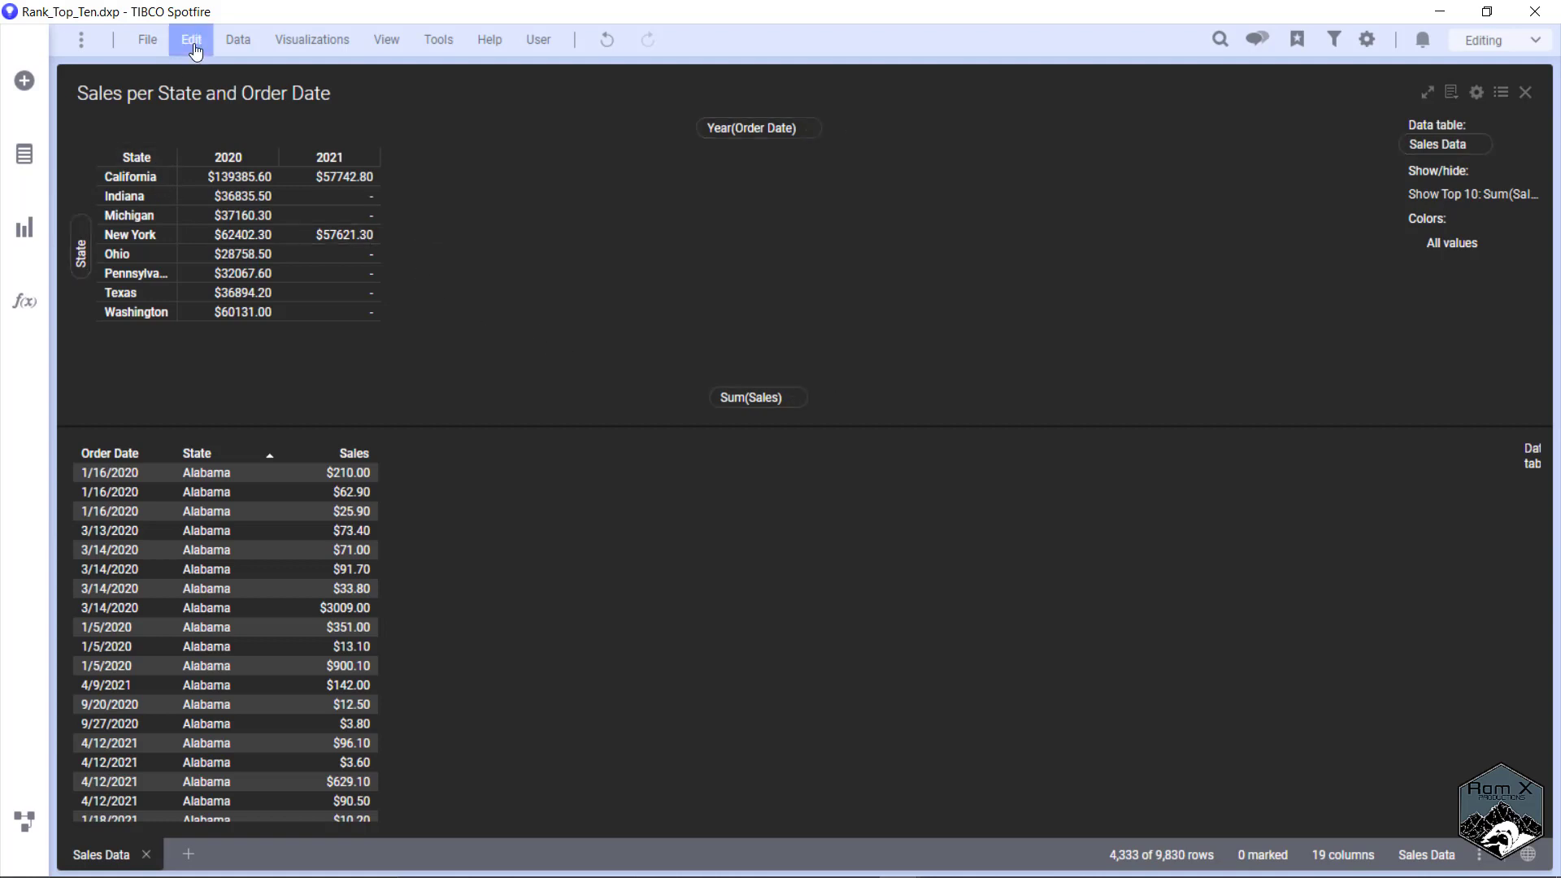
Start a new calculated column from the Sales Data column properties.
click(241, 42)
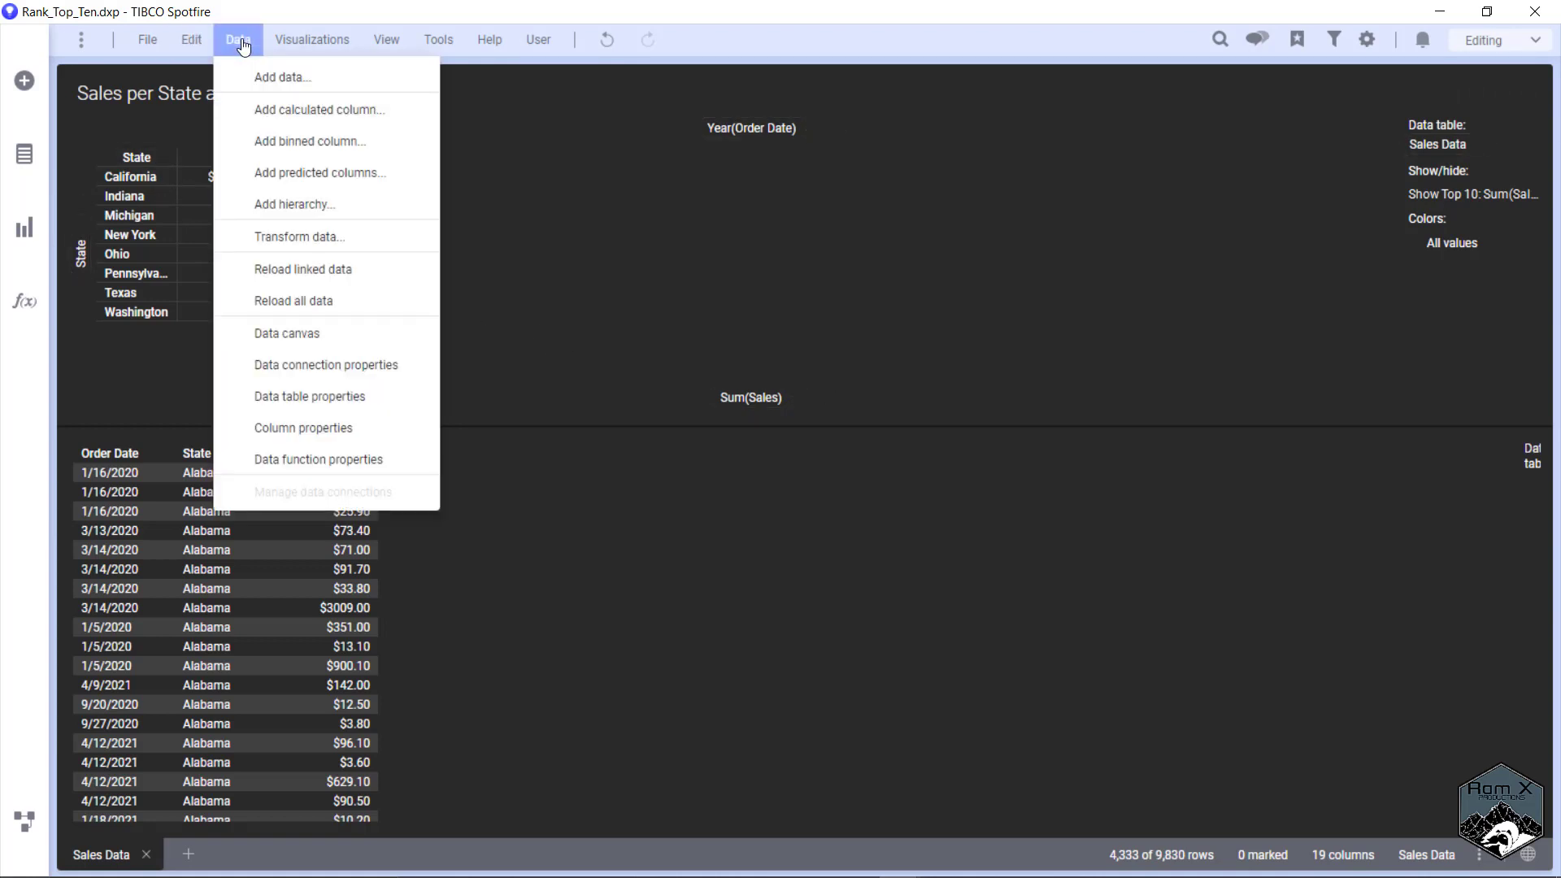
click(339, 437)
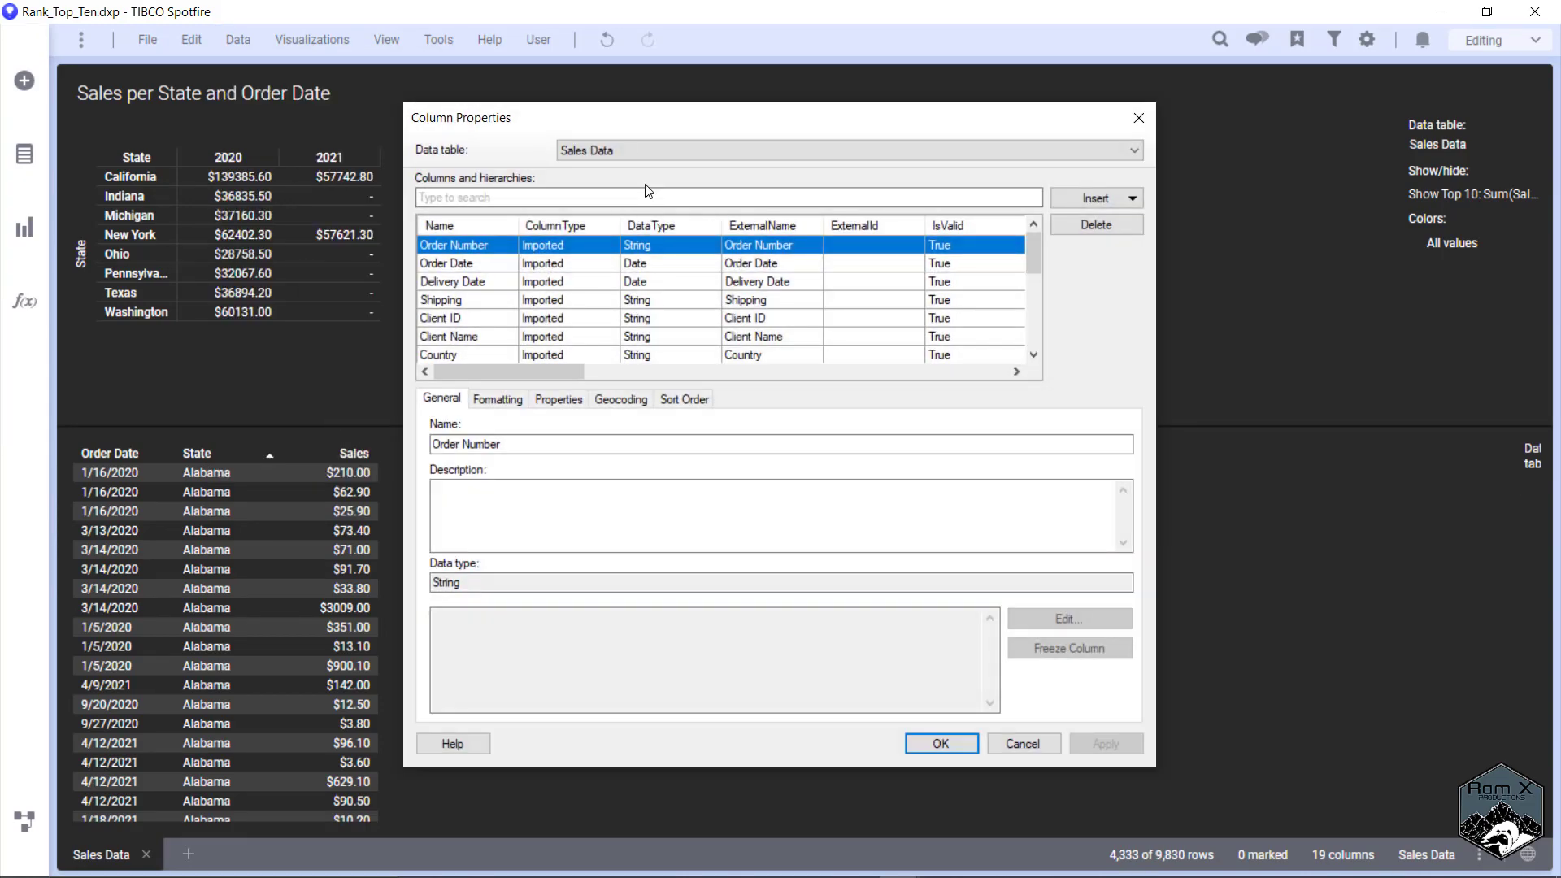
drag(609, 120, 1013, 83)
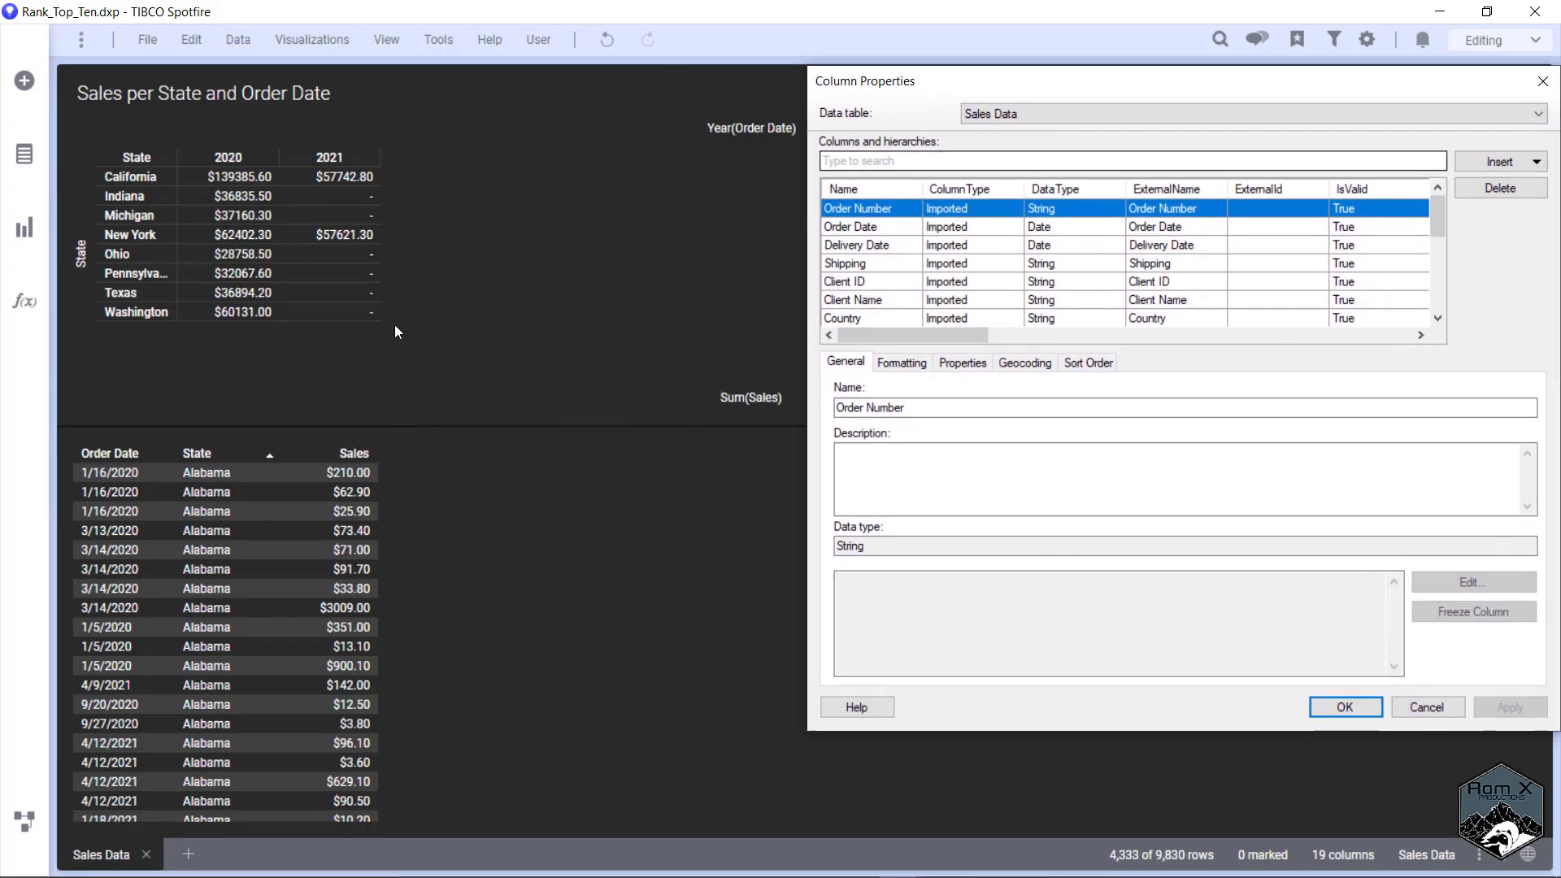
click(1493, 167)
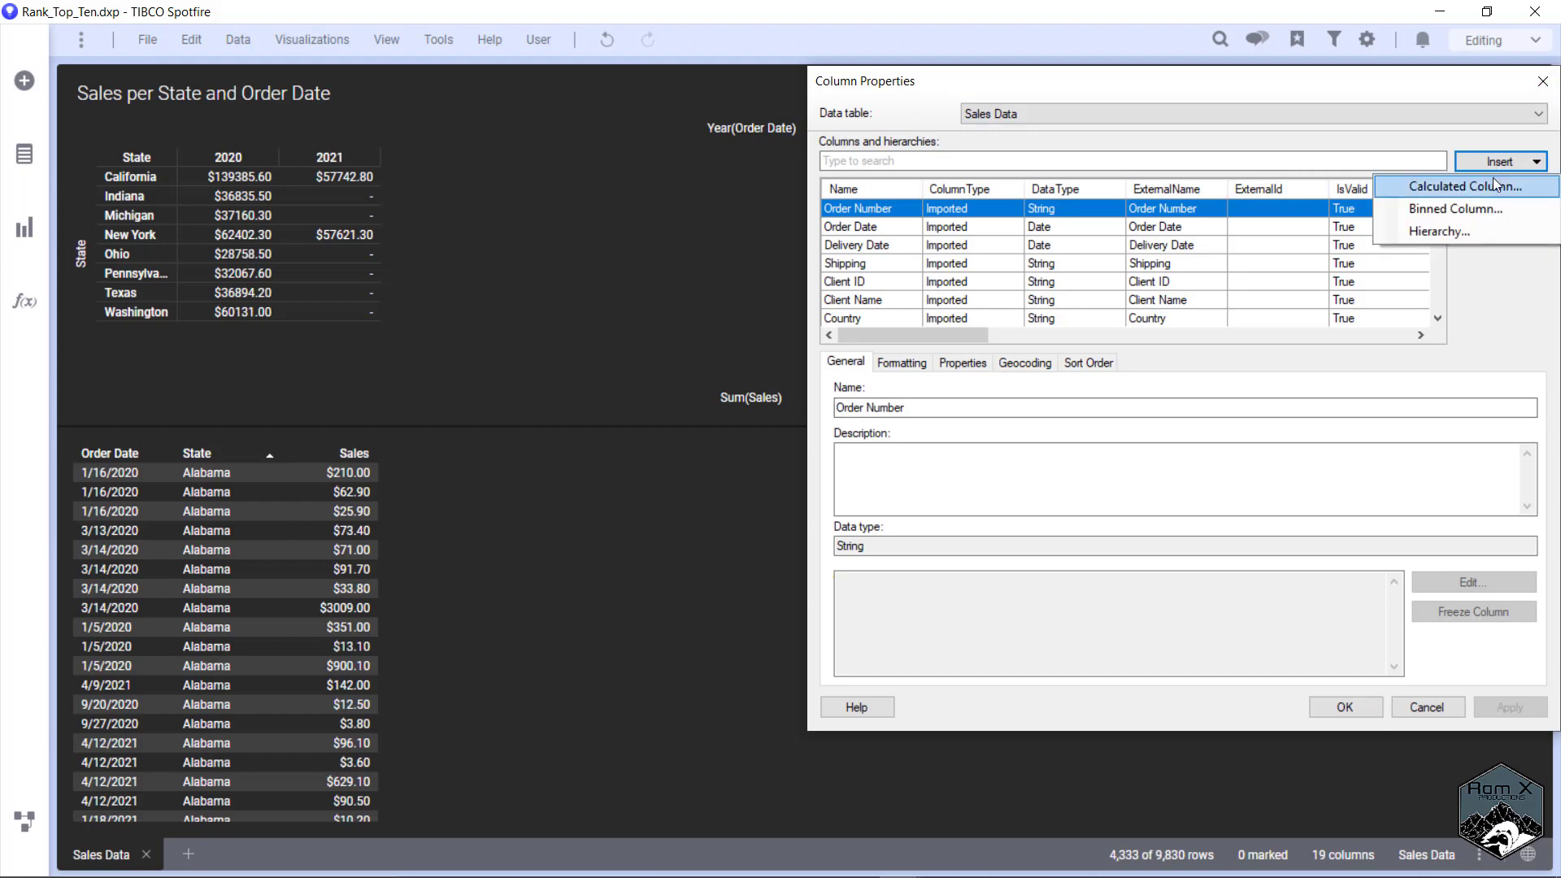
click(1494, 183)
drag(816, 70, 746, 67)
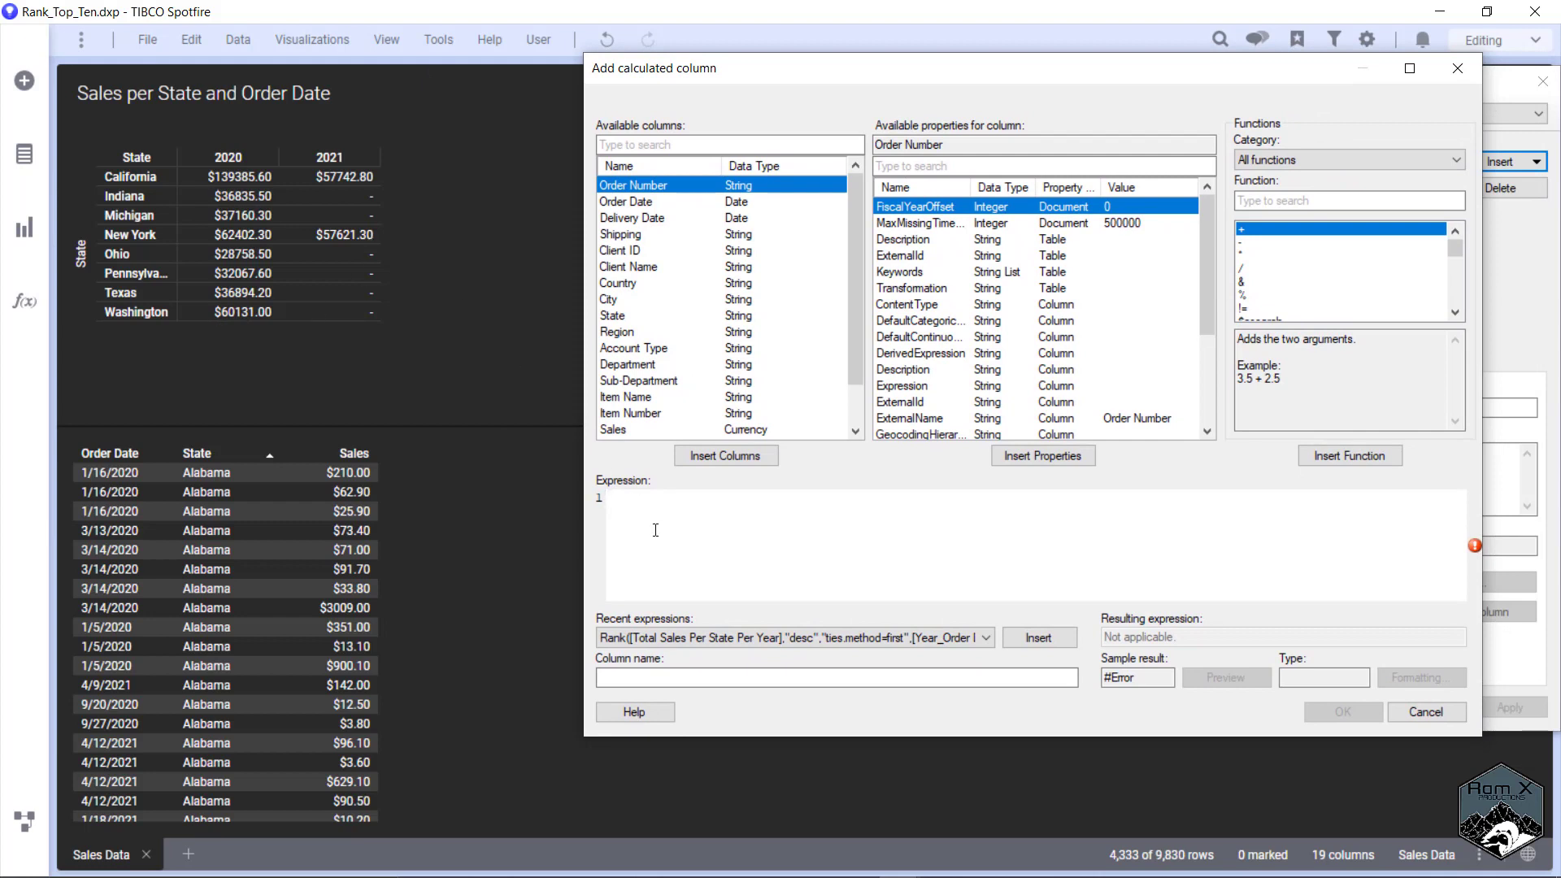
Create the calculated column Year_Order Date as Year([Order Date]).
text(year)
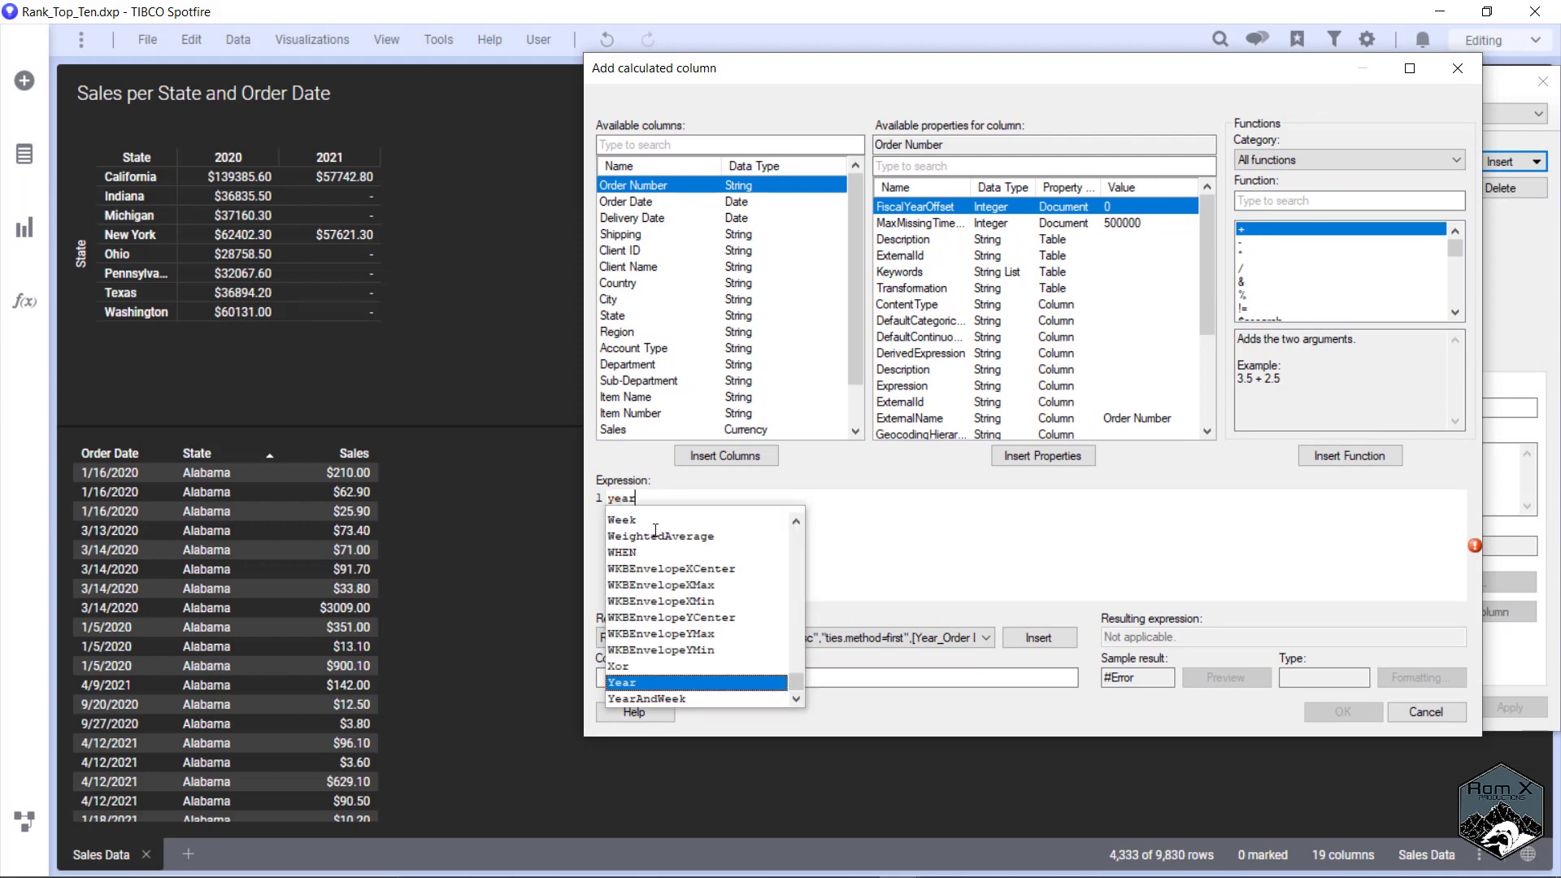
key(Return)
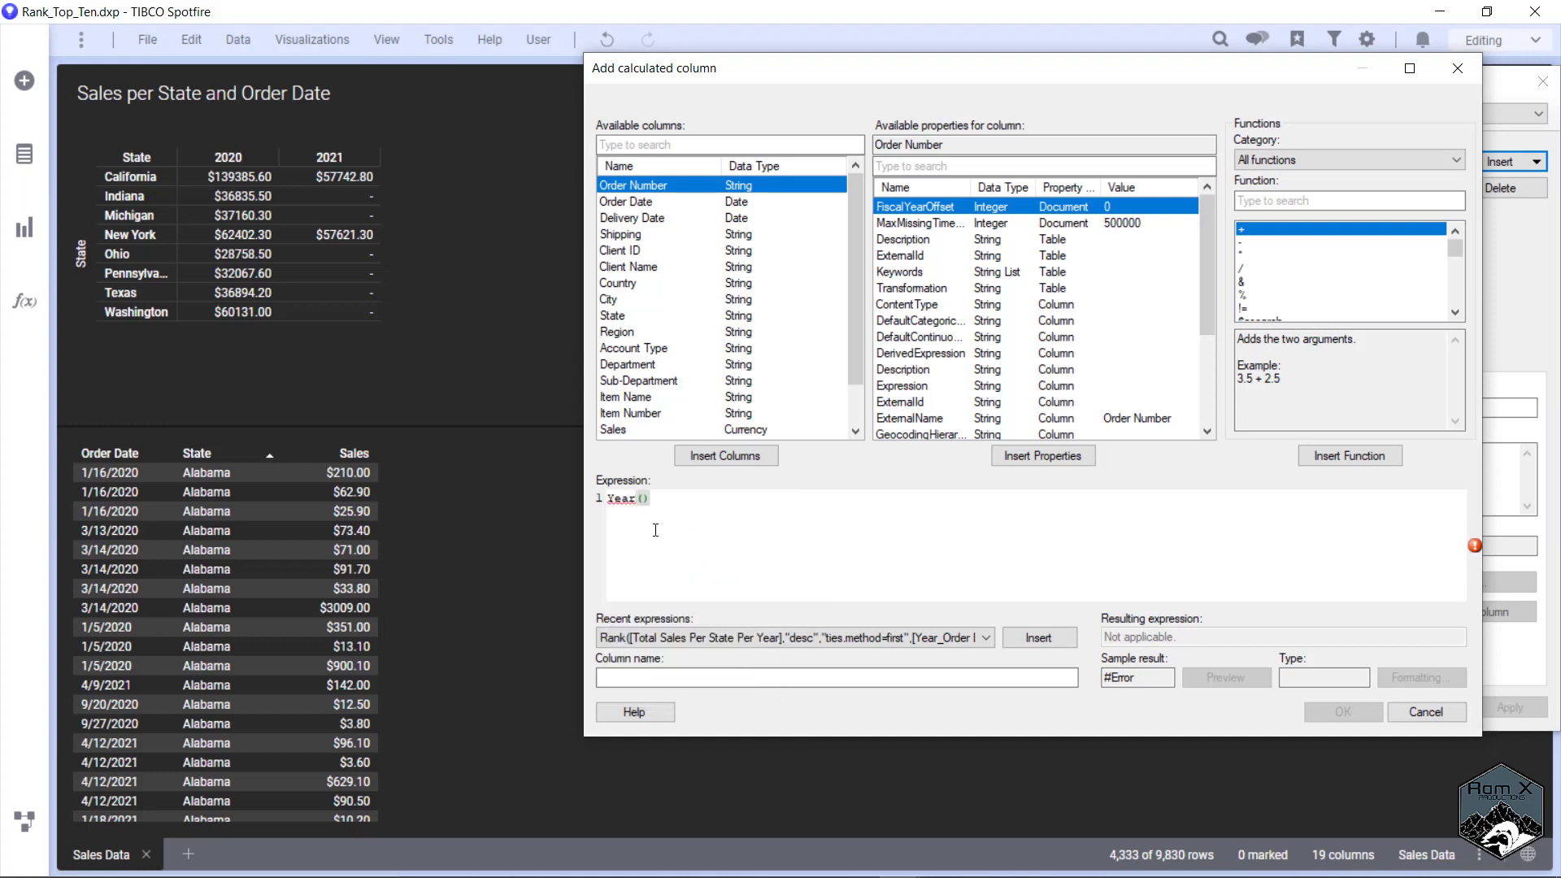
text([Order)
key(Return)
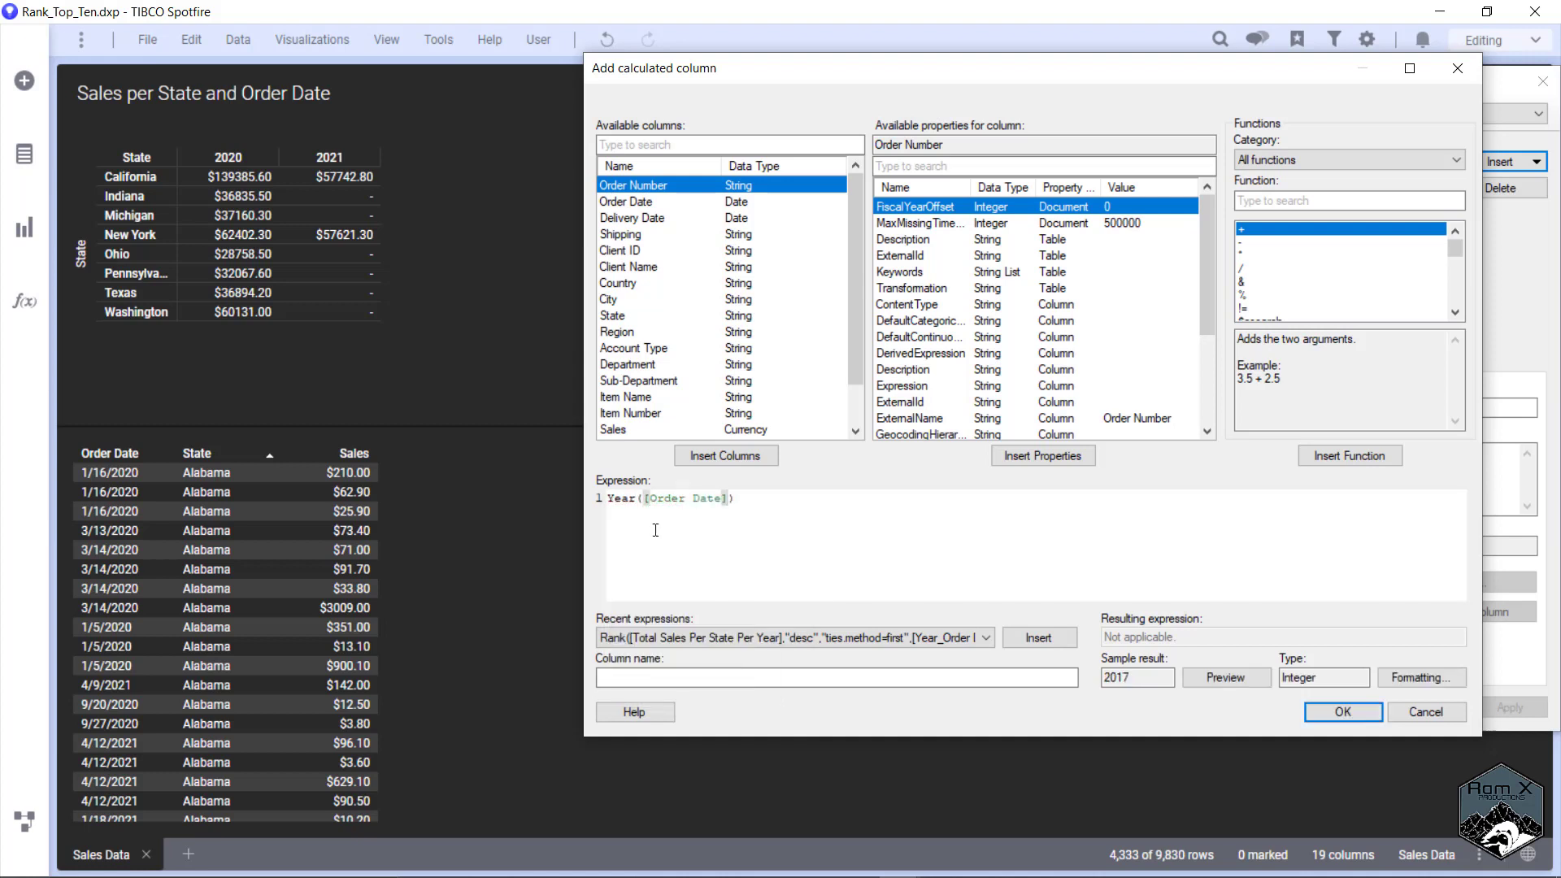
click(642, 677)
text(Year_Order)
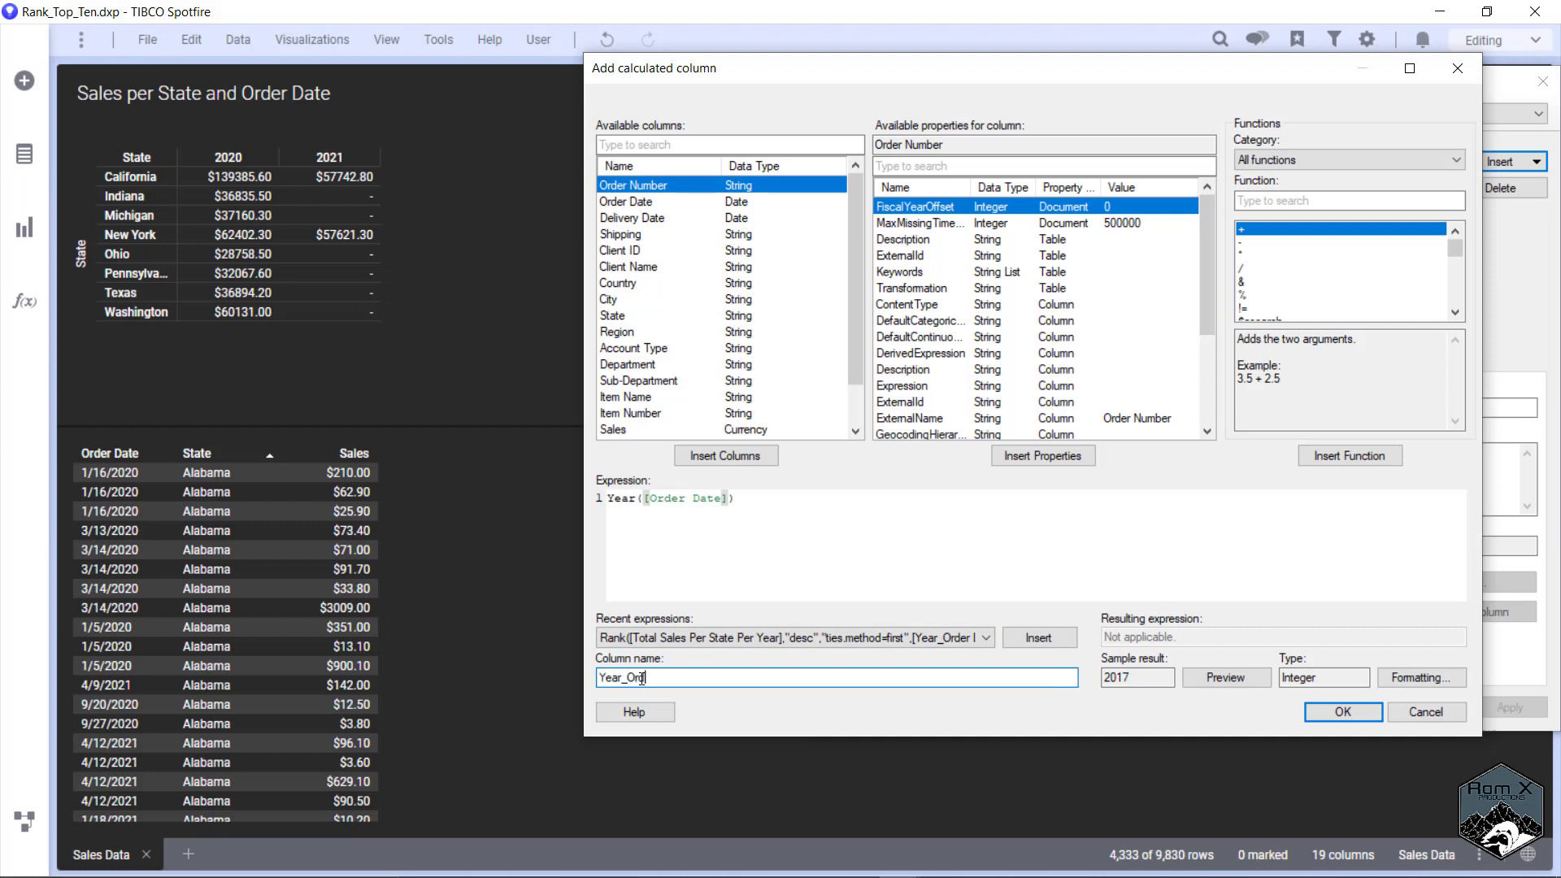
text( Date)
click(1340, 712)
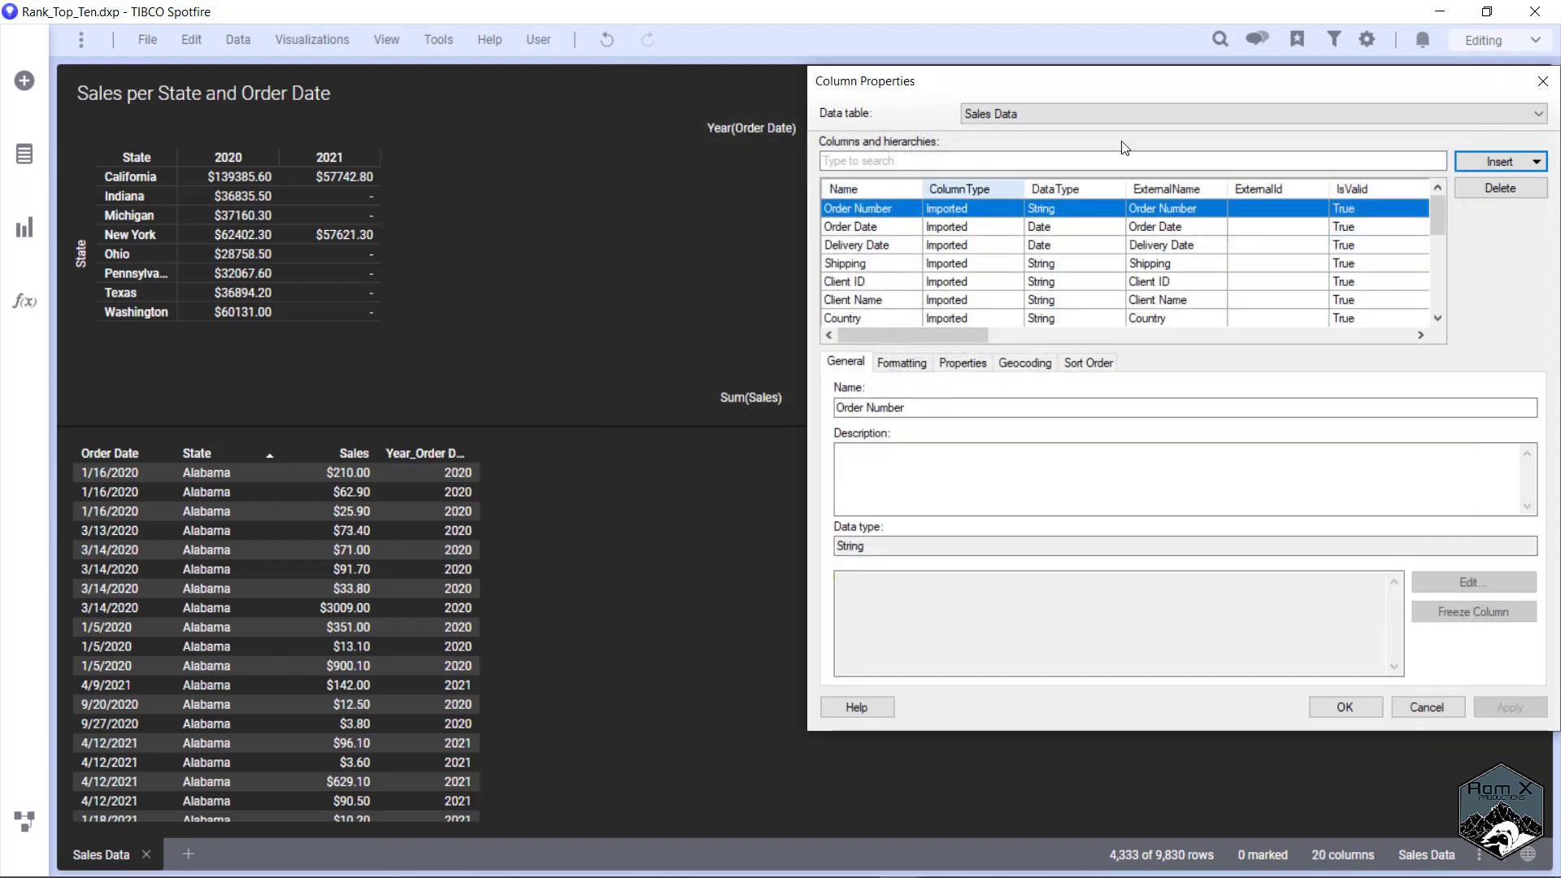
Start another calculated column with Sum([Sales]) over Intersect([State],[Year_Order Date]).
click(1490, 159)
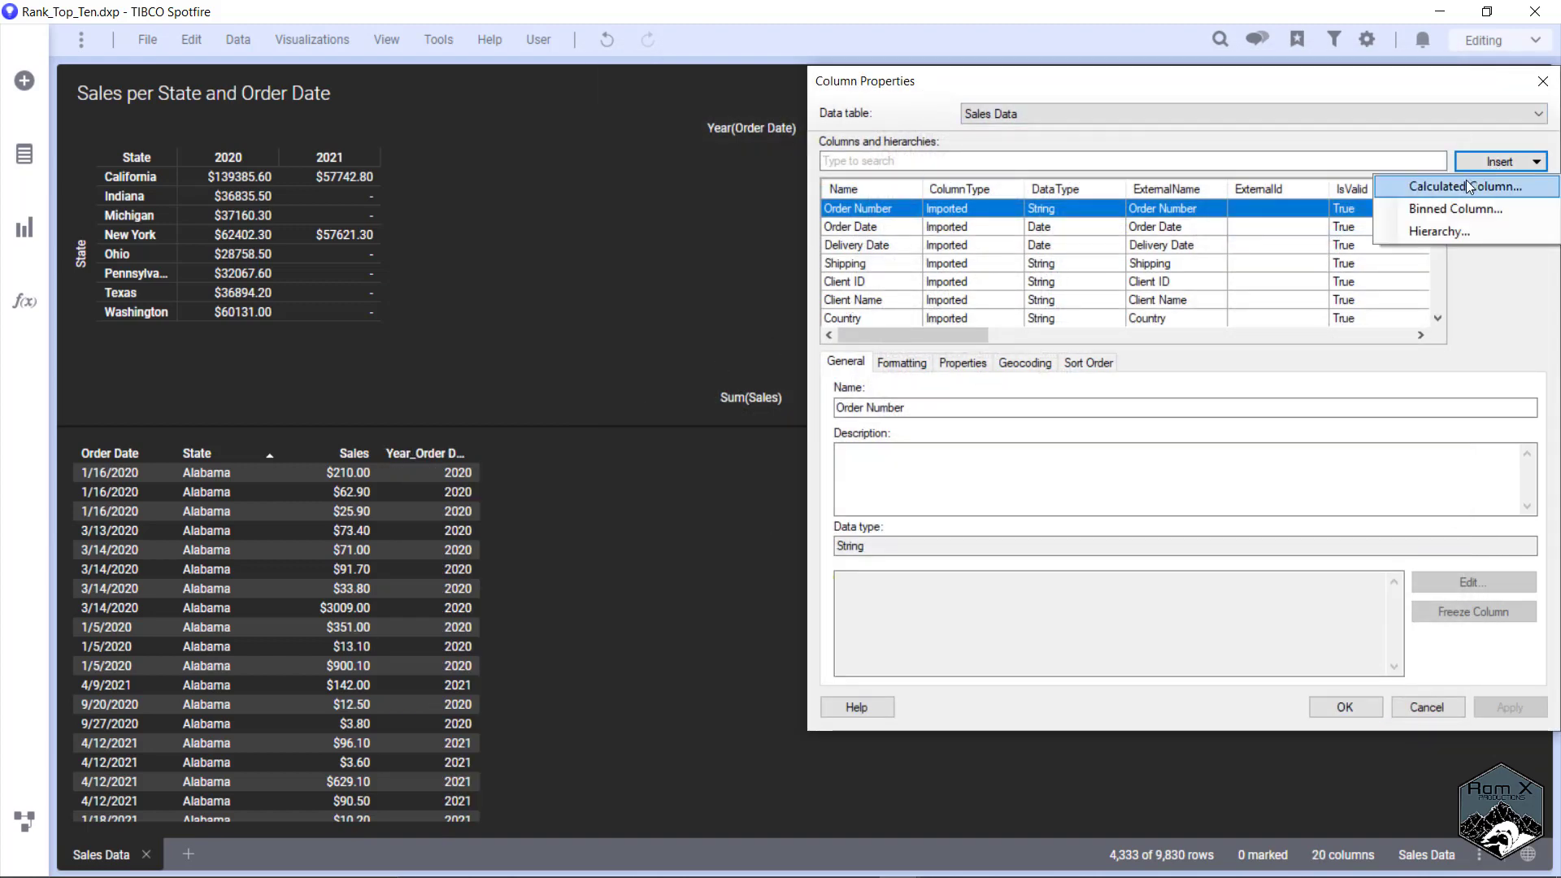
click(1468, 186)
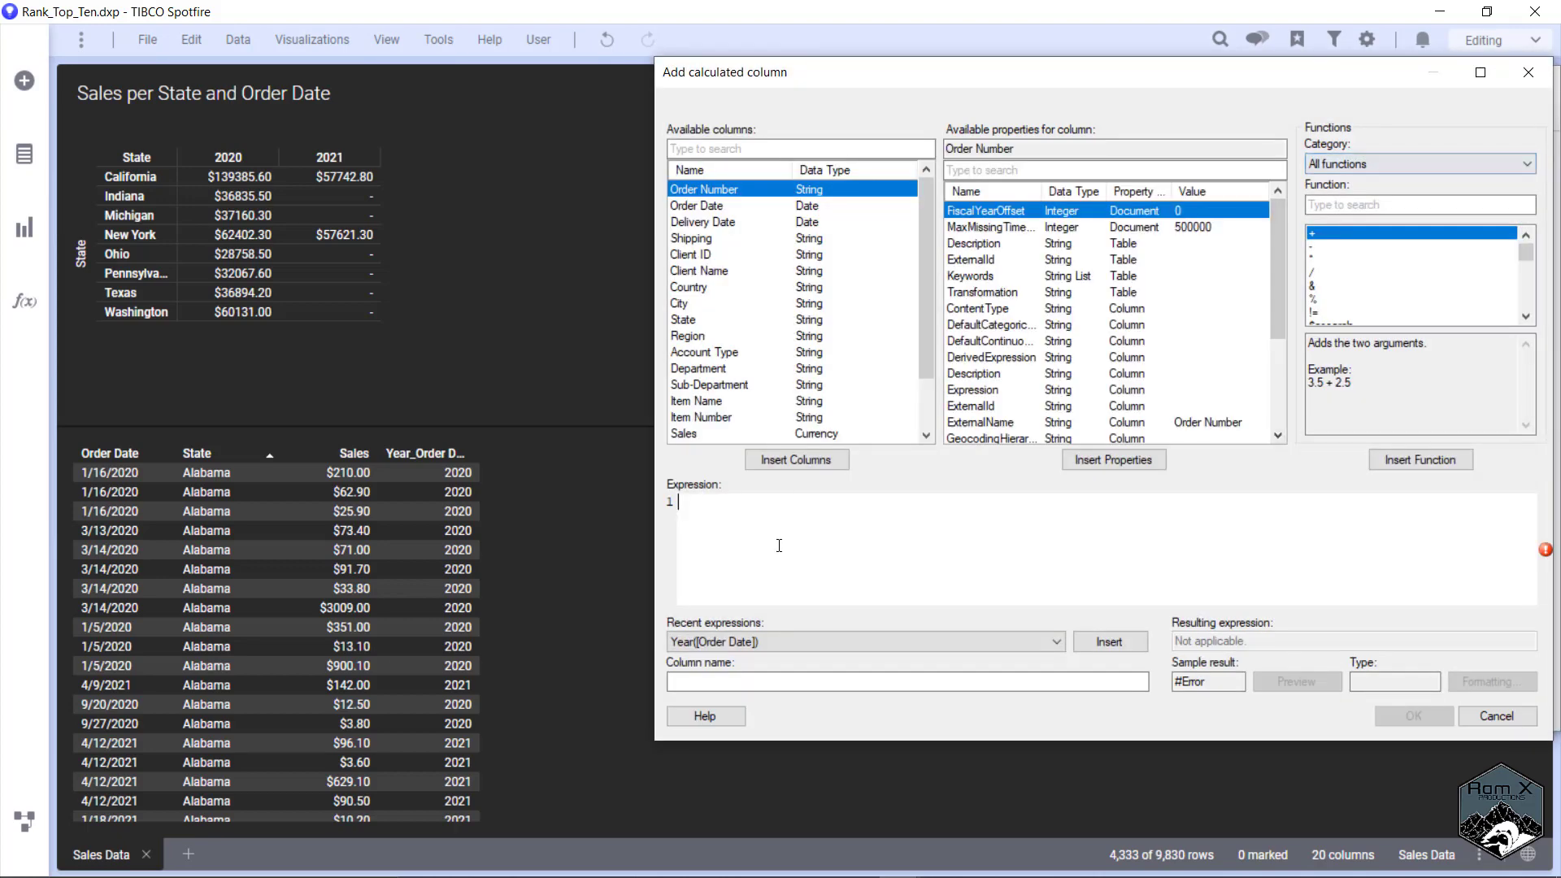
text(Sum([Sales])
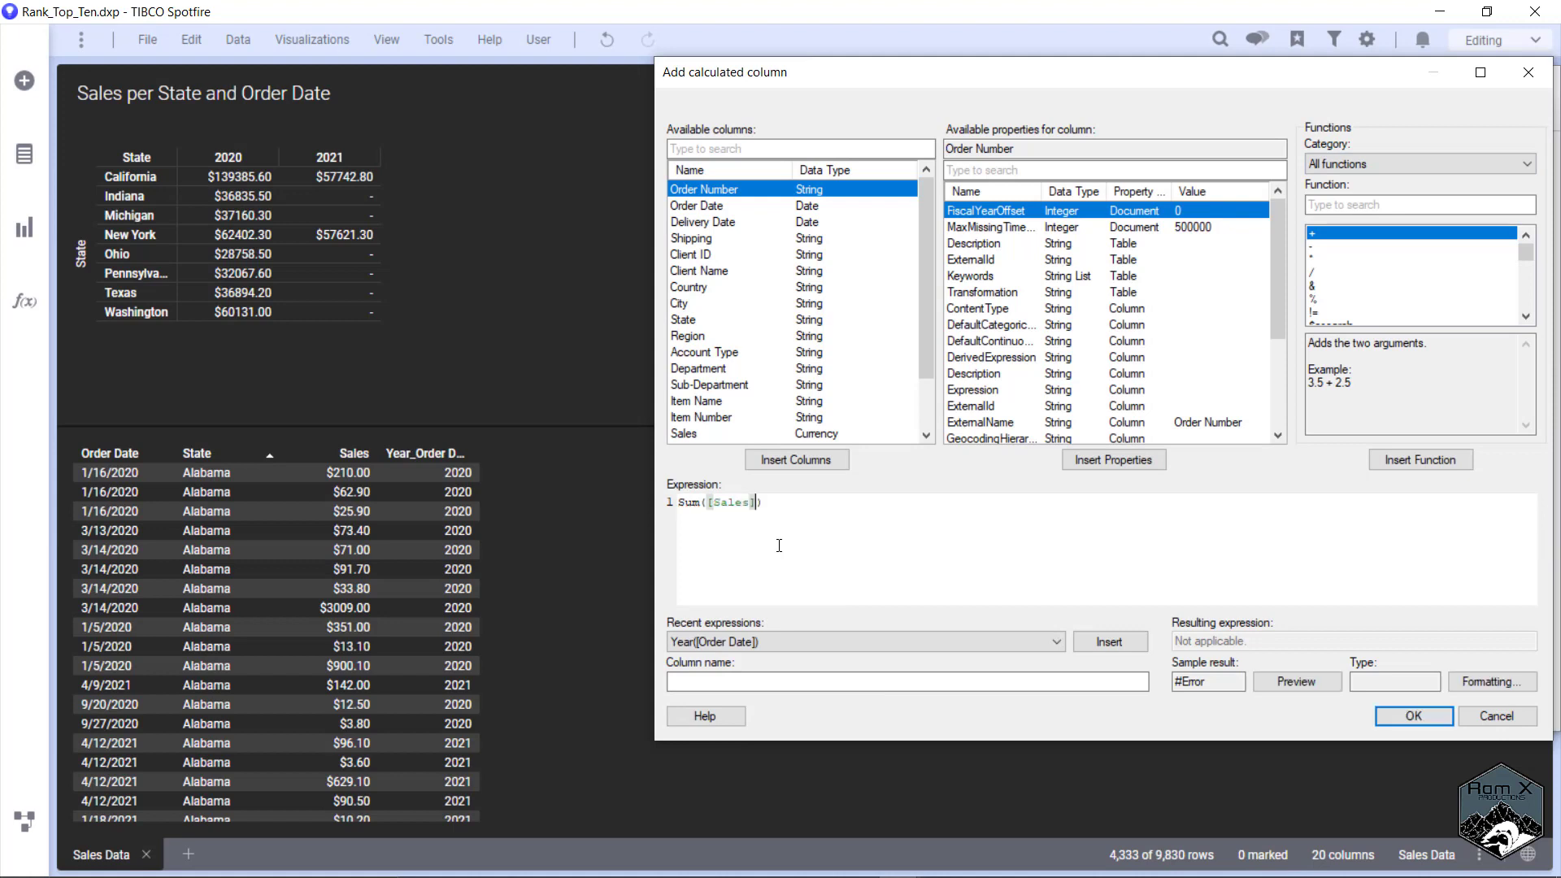
text() over inter)
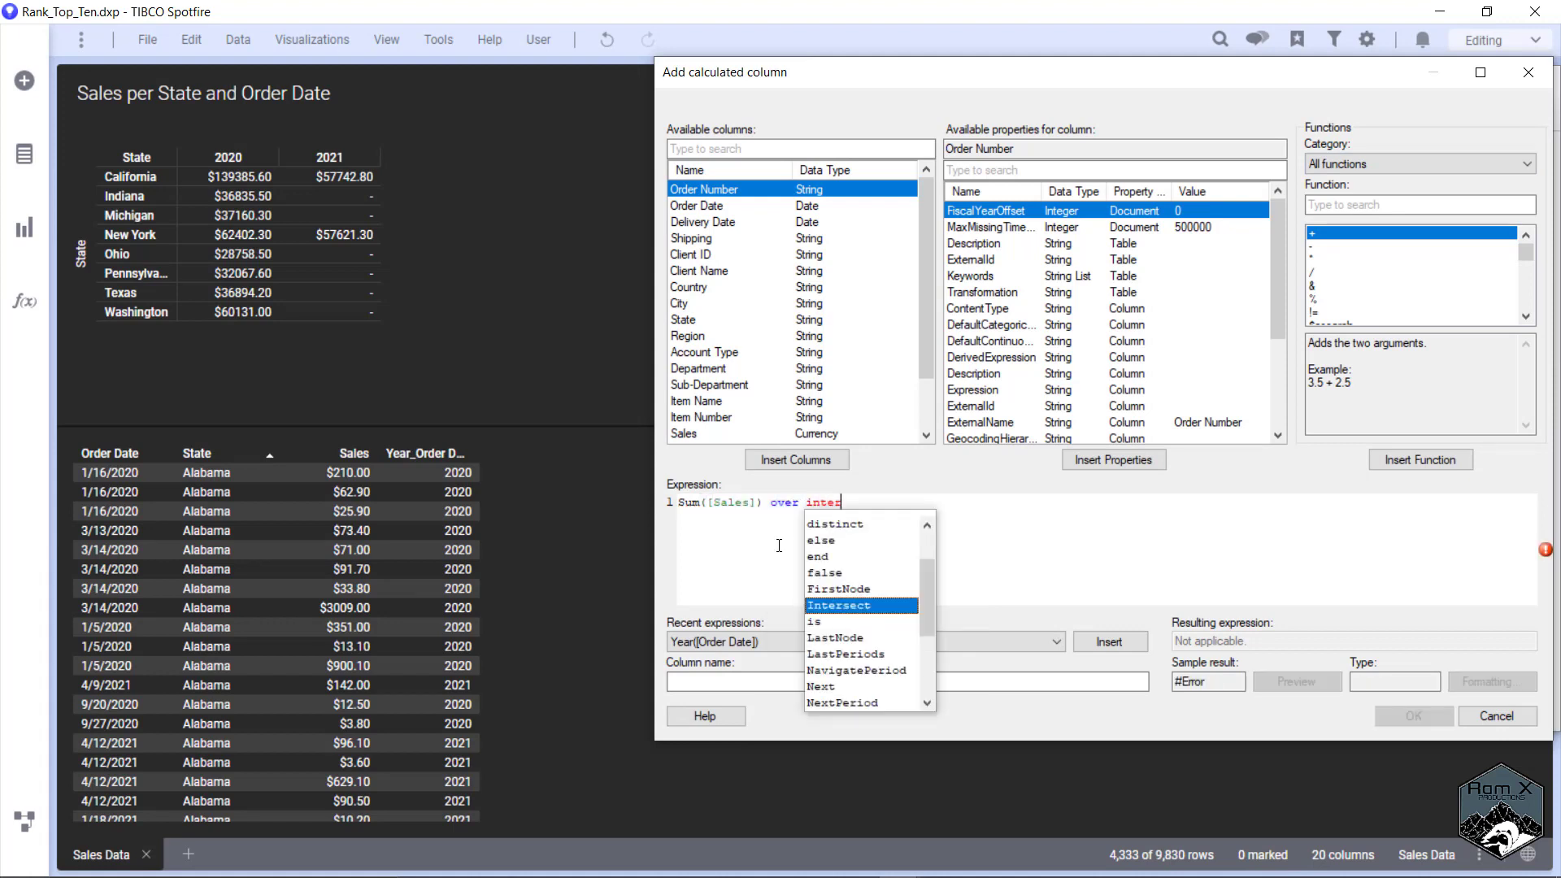
key(Return)
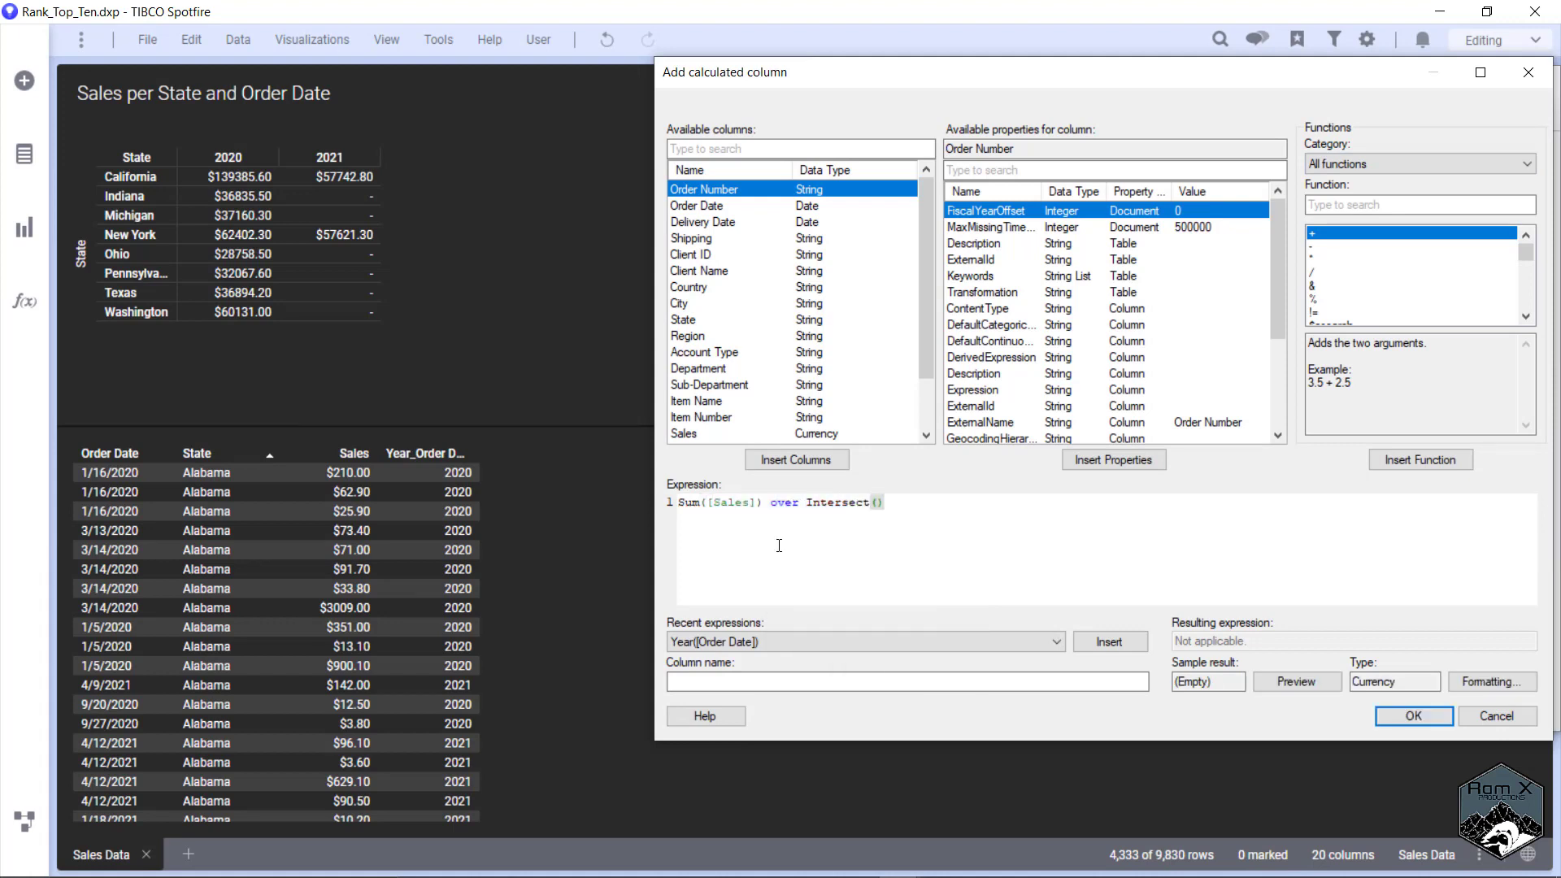
text([state)
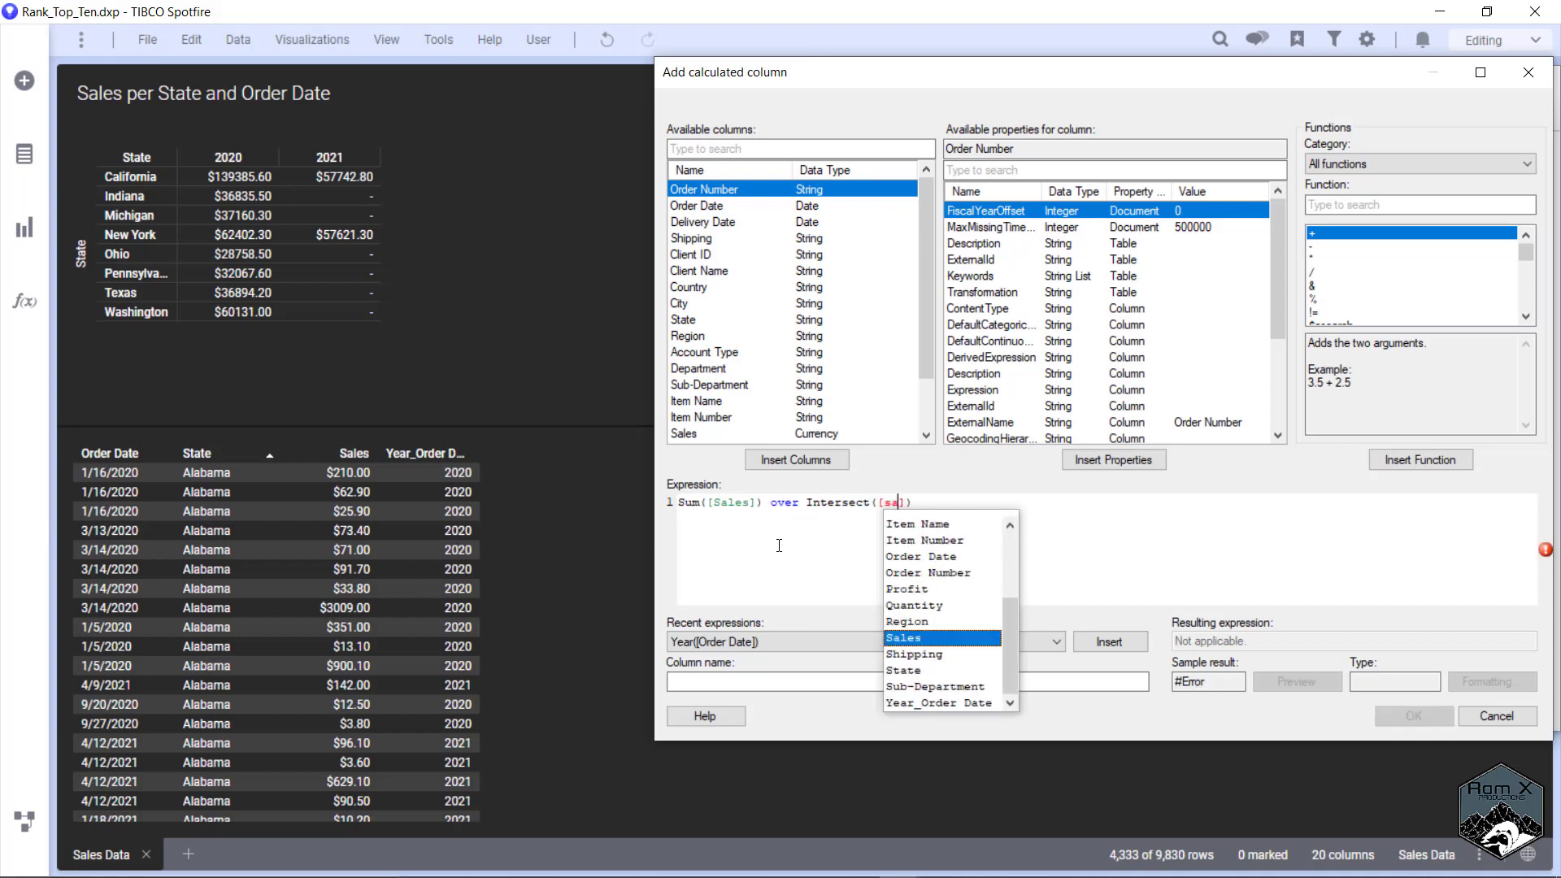
key(Return)
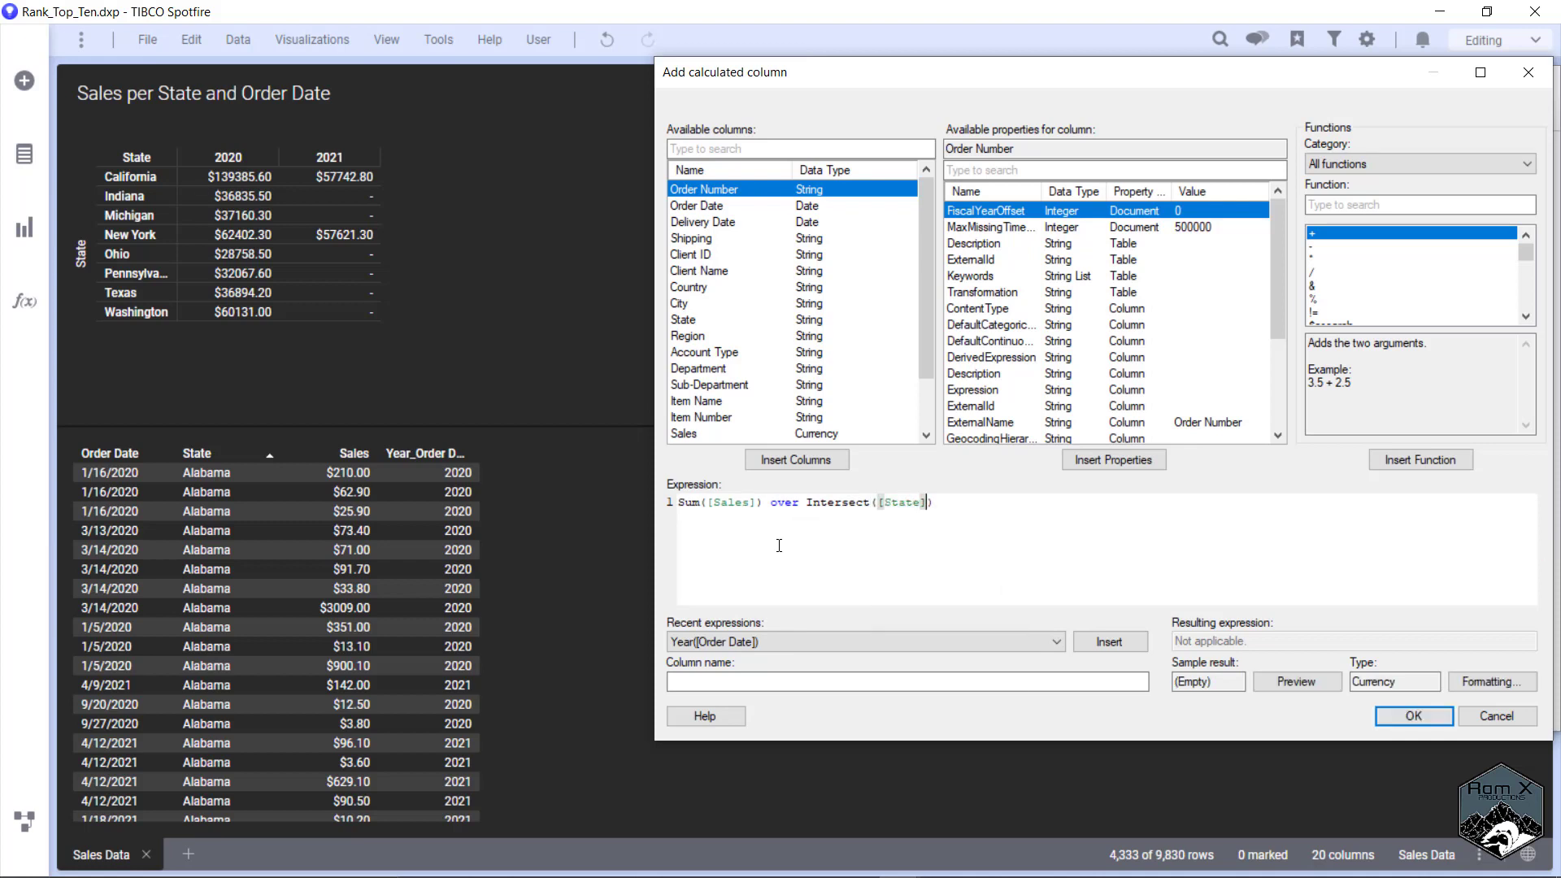
text(,[)
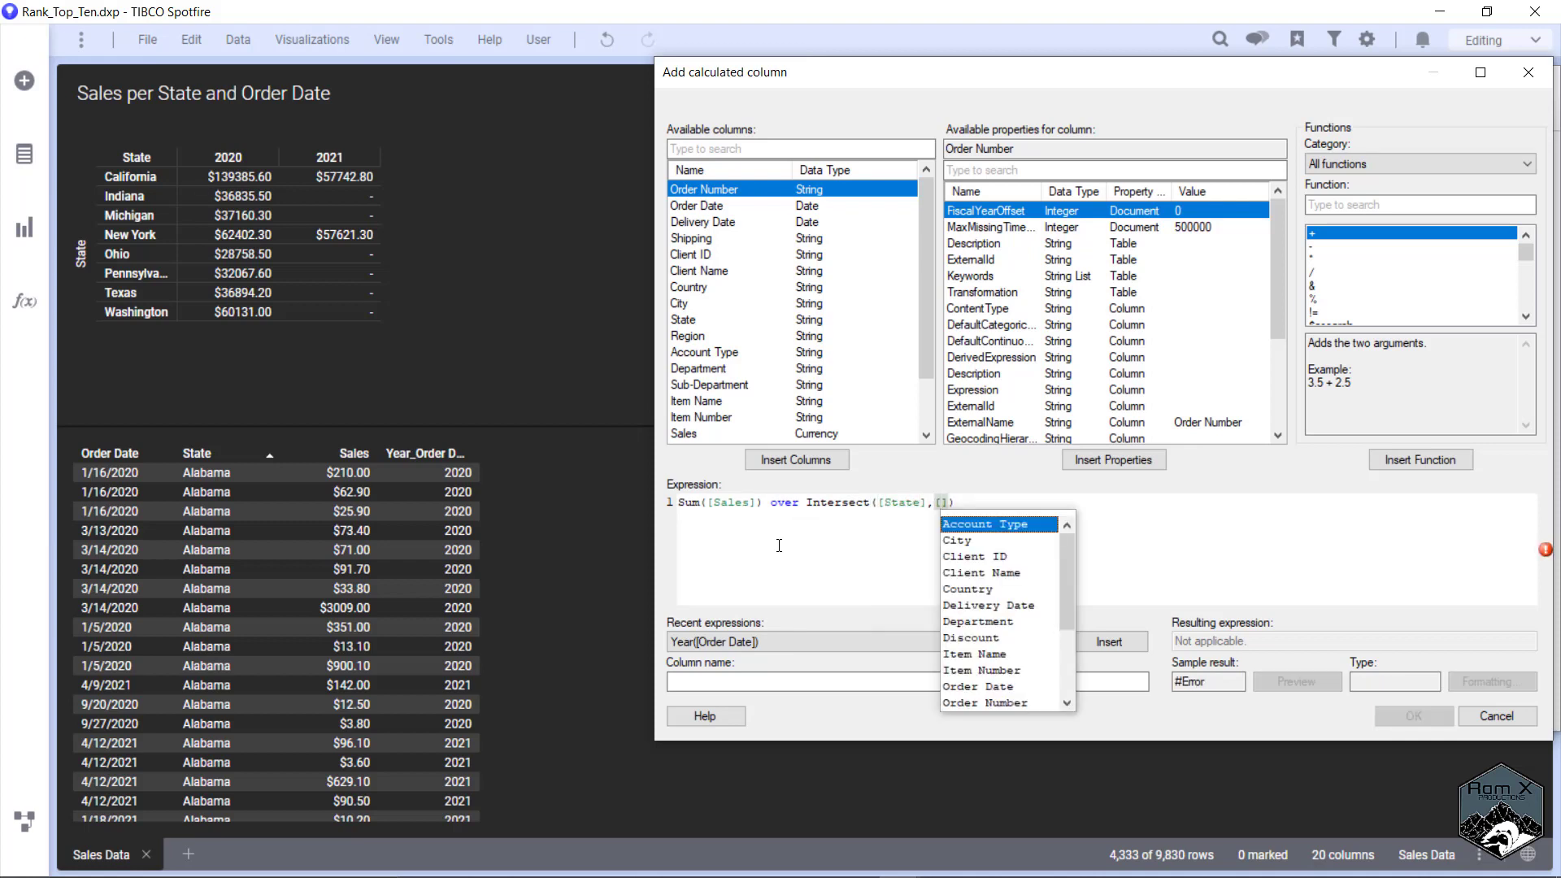
text(year)
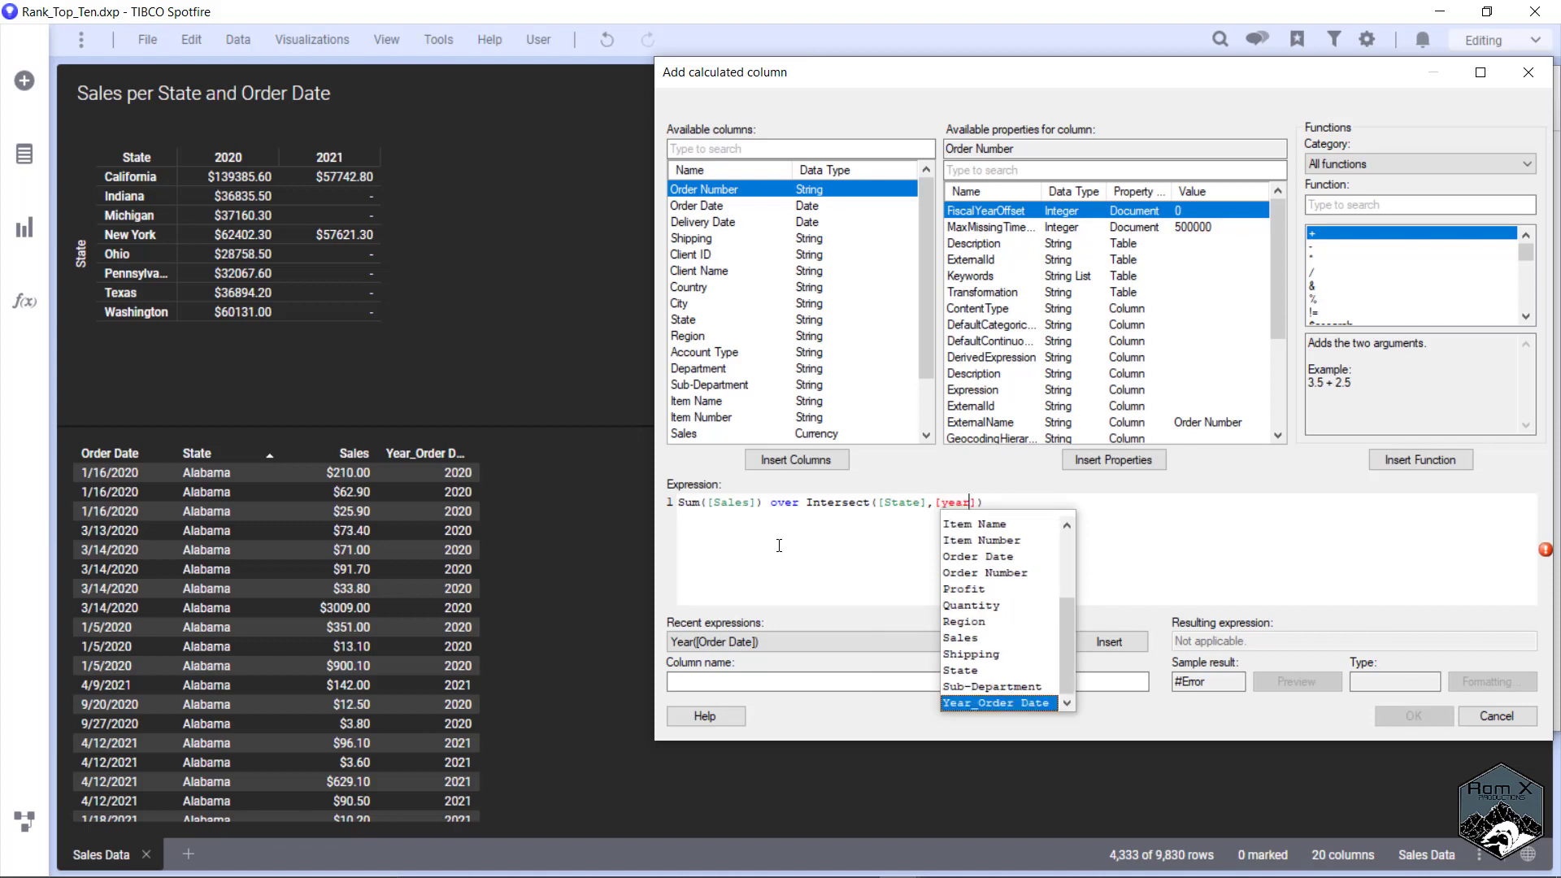
key(Return)
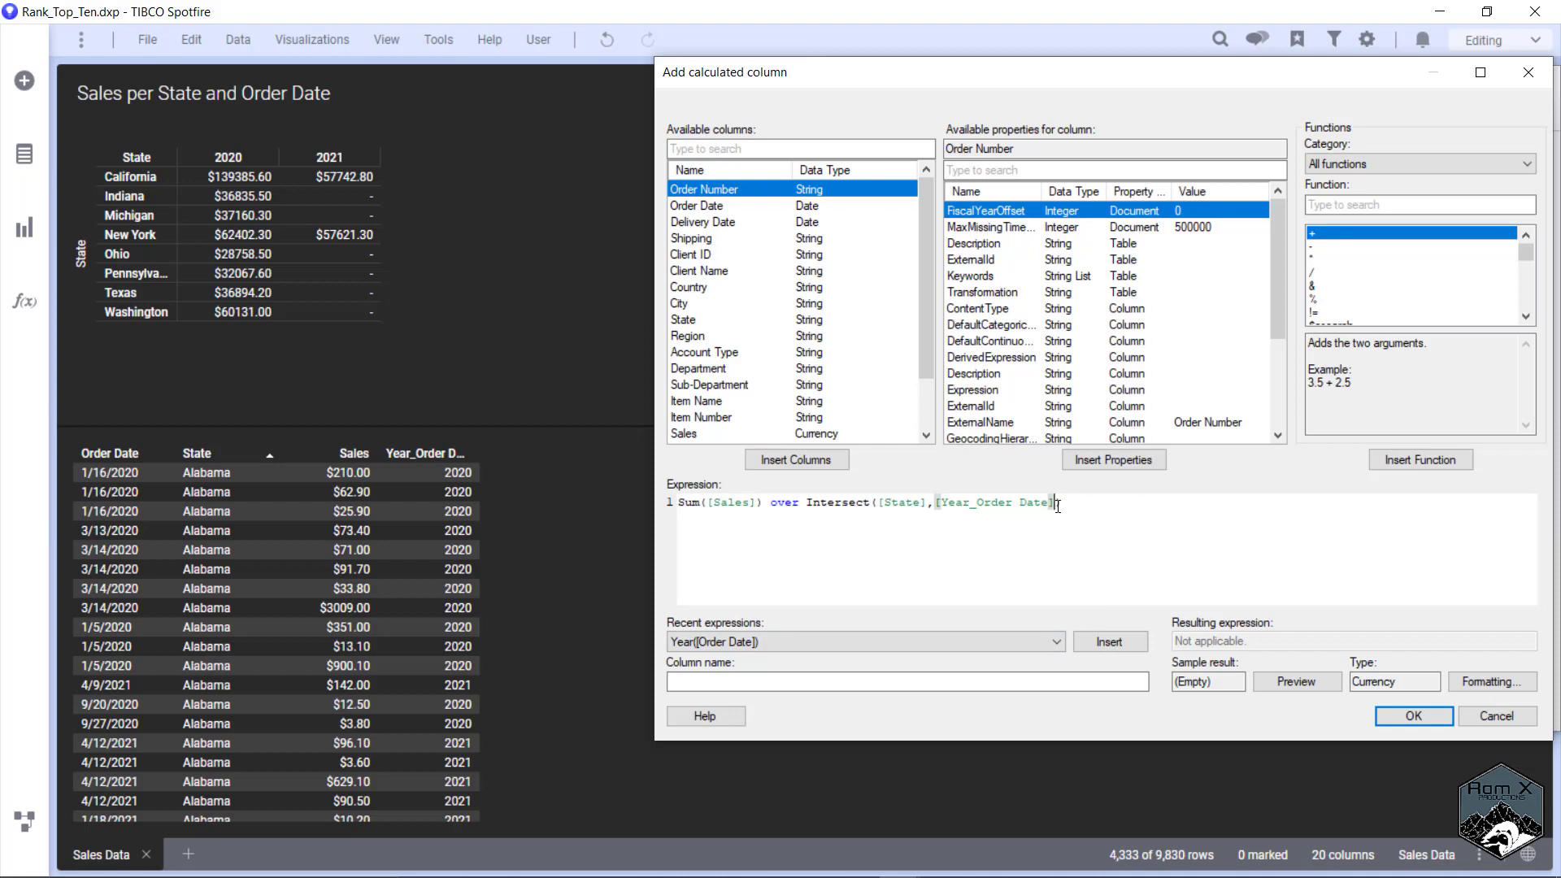
Replace the Year_Order Date reference with Year([Order Date]) in the expression.
drag(1055, 503, 937, 503)
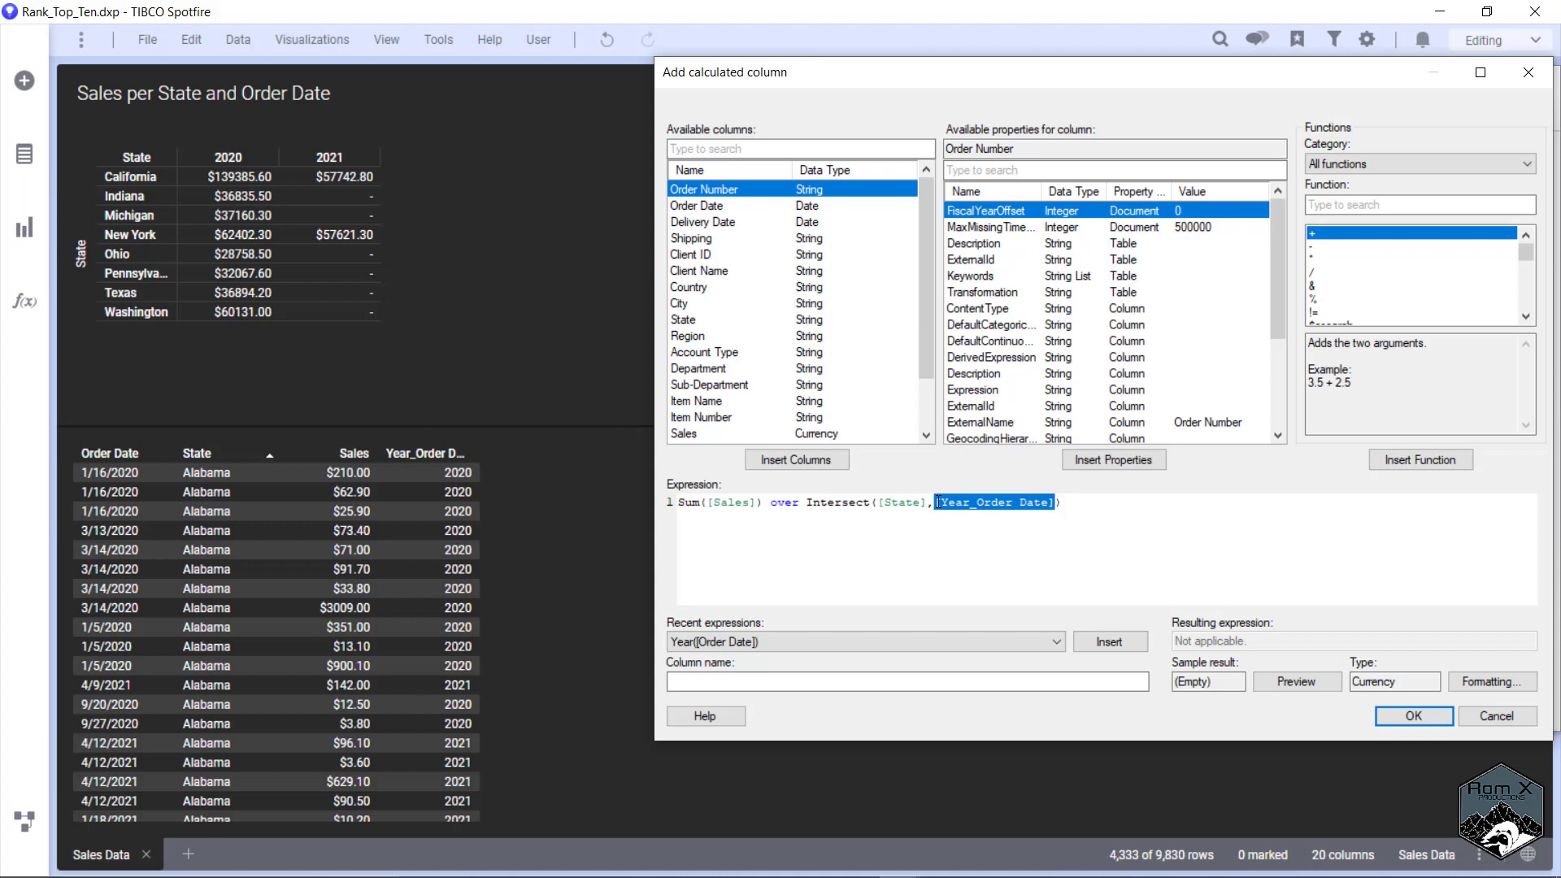
text(Y)
key(Return)
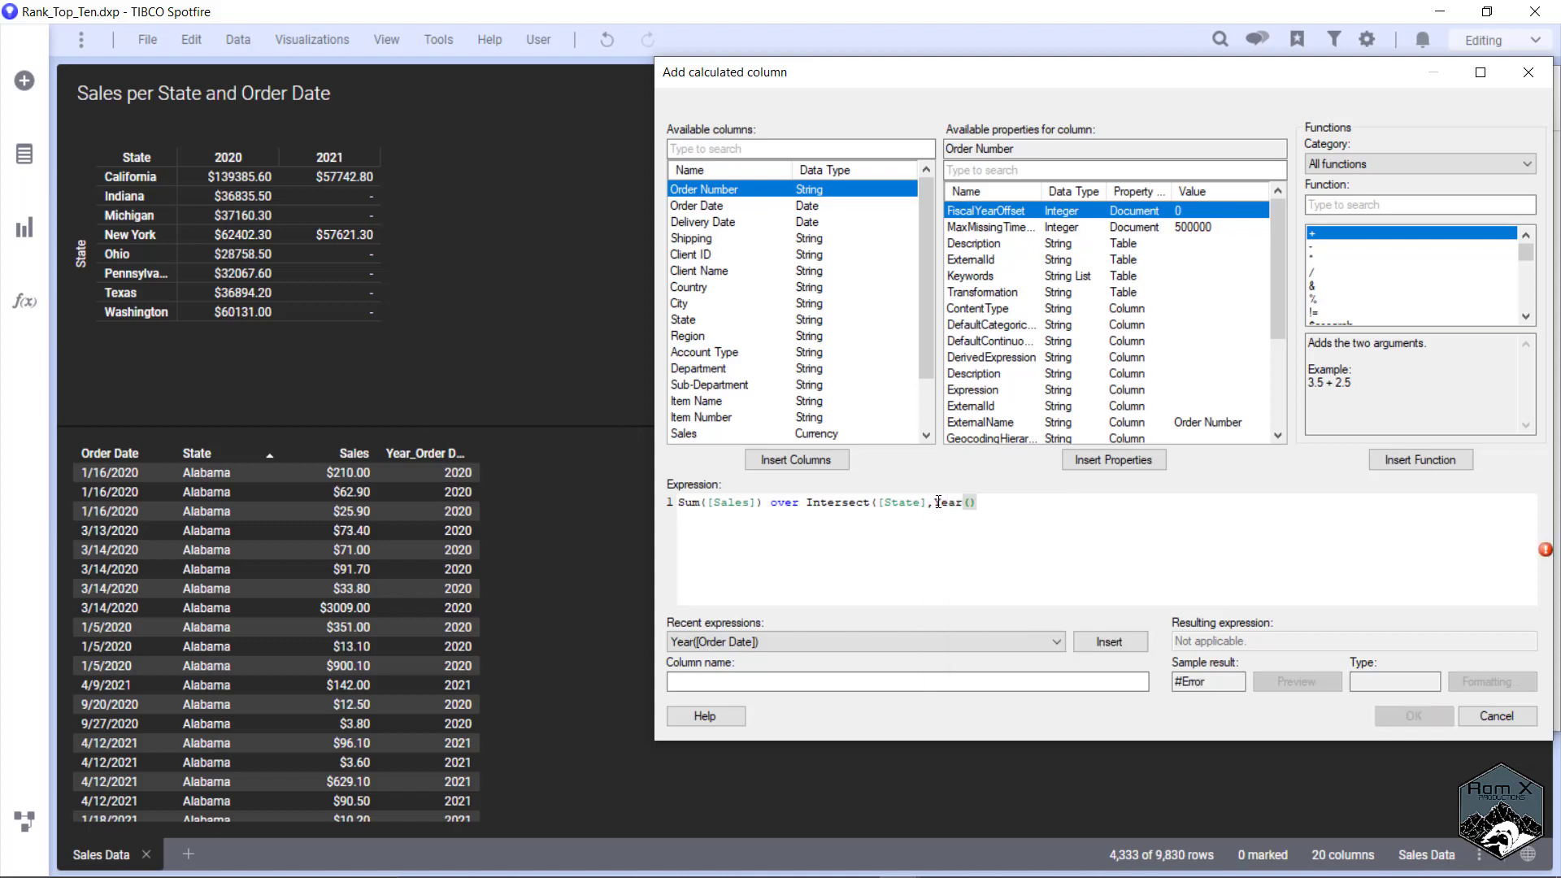
text([ord)
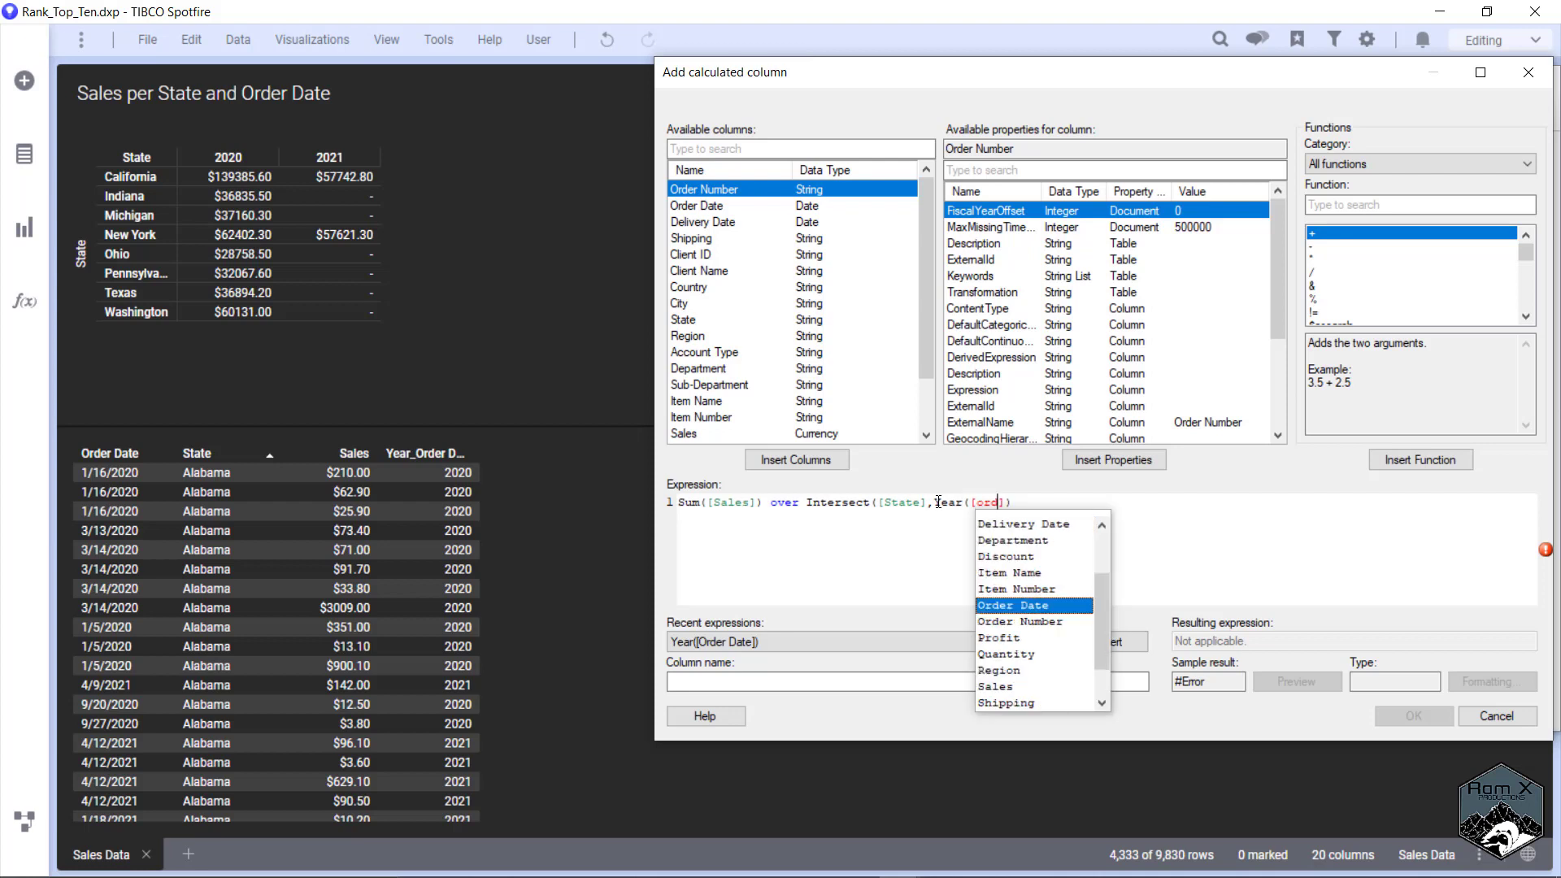
key(Return)
key(End)
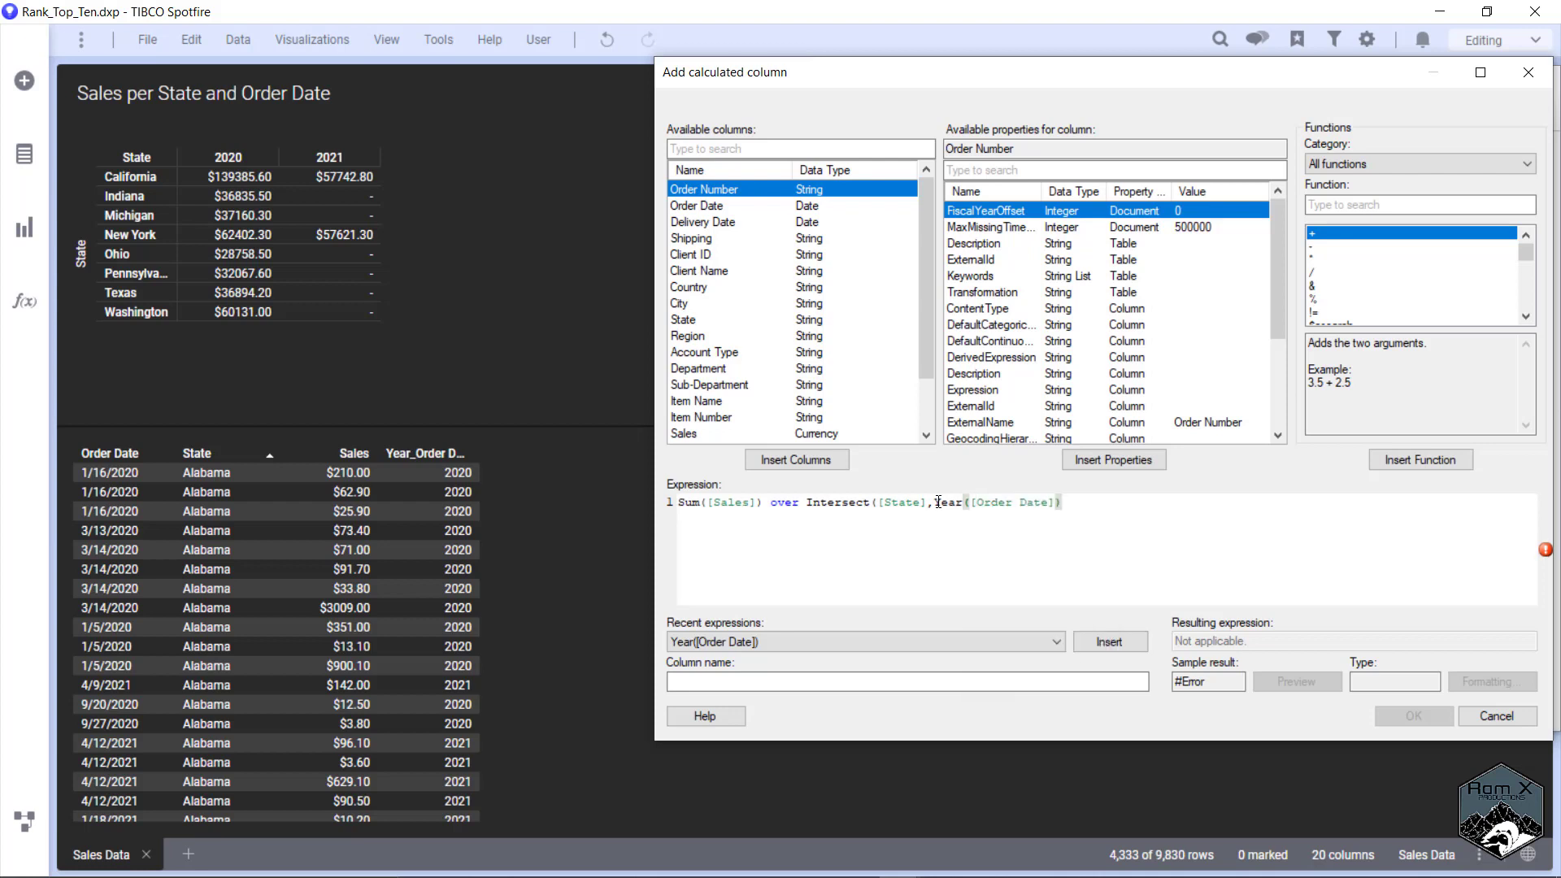
text())
mouse_move(1544, 550)
Switch it back to [Year_Order Date] and name the column Total Sales Per Year Per State.
drag(1065, 504, 935, 503)
text([)
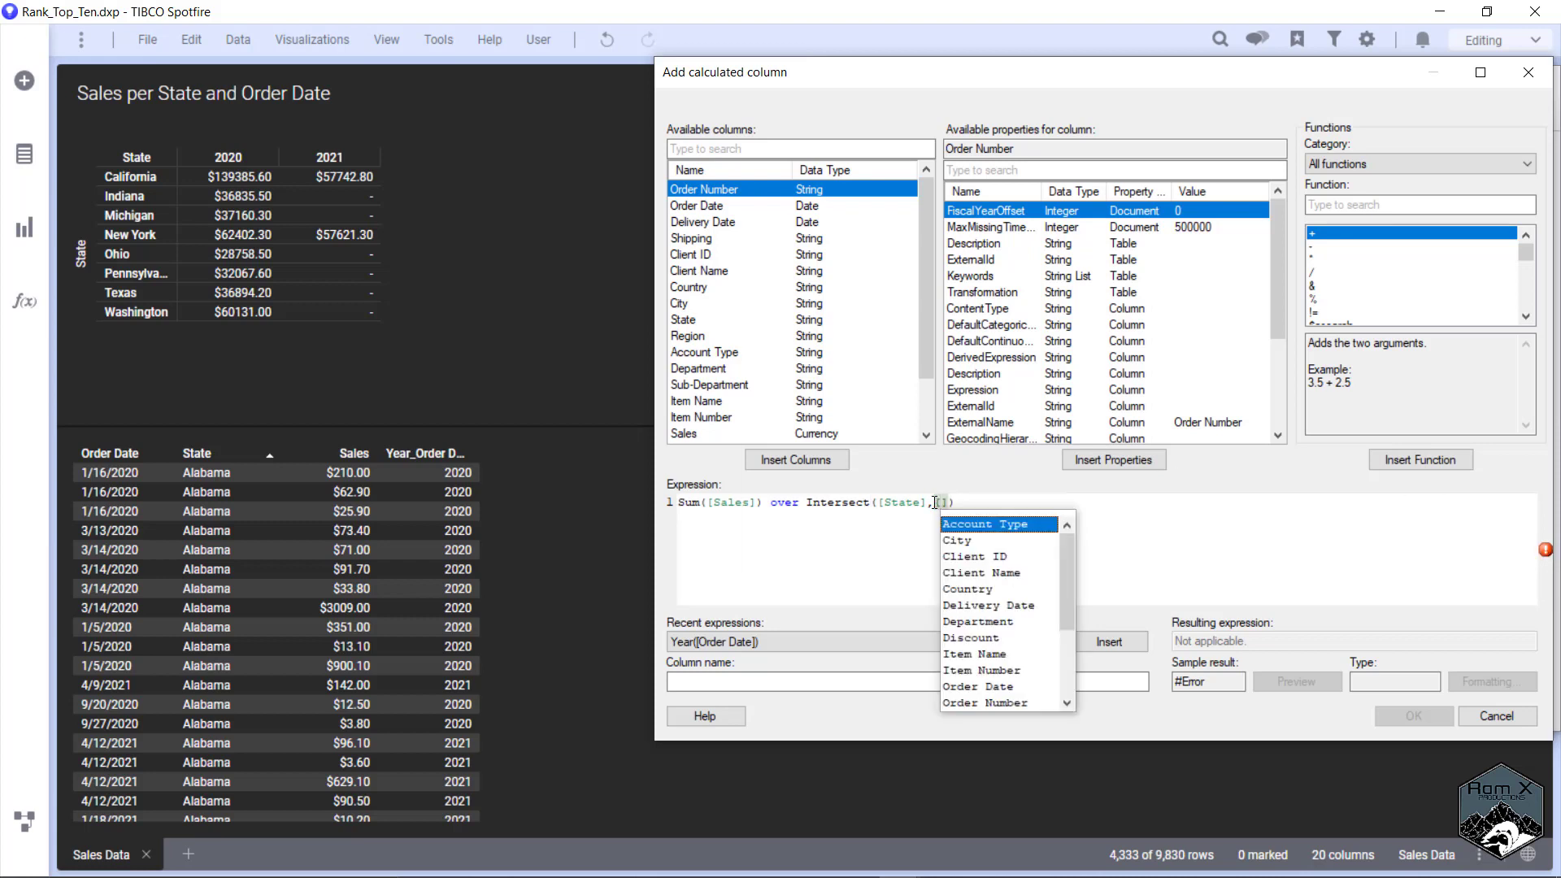
text(Y)
key(Return)
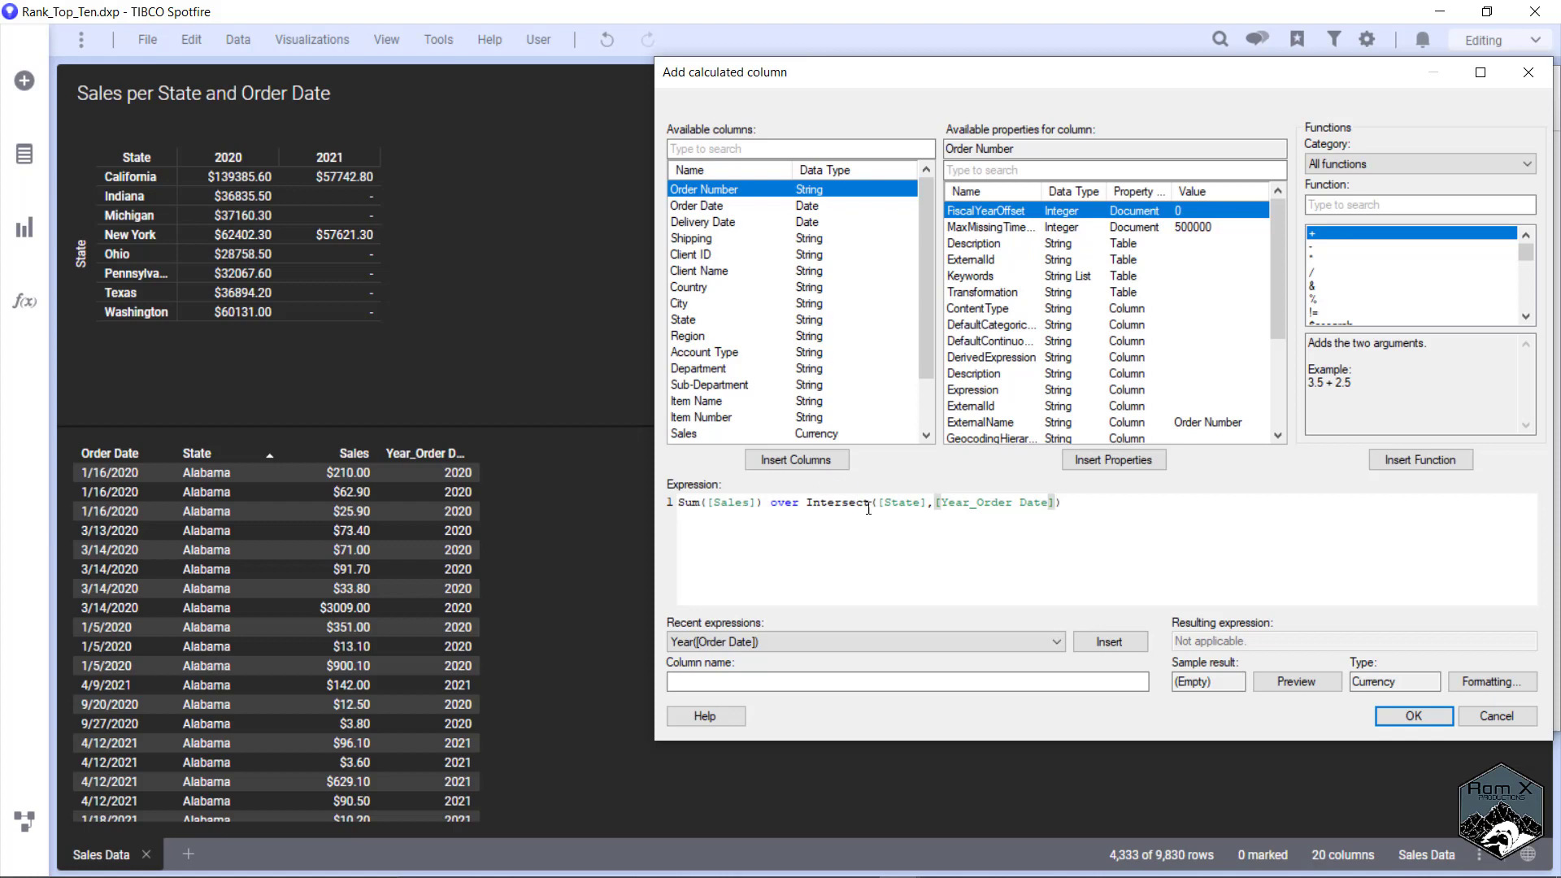
drag(880, 501, 1016, 502)
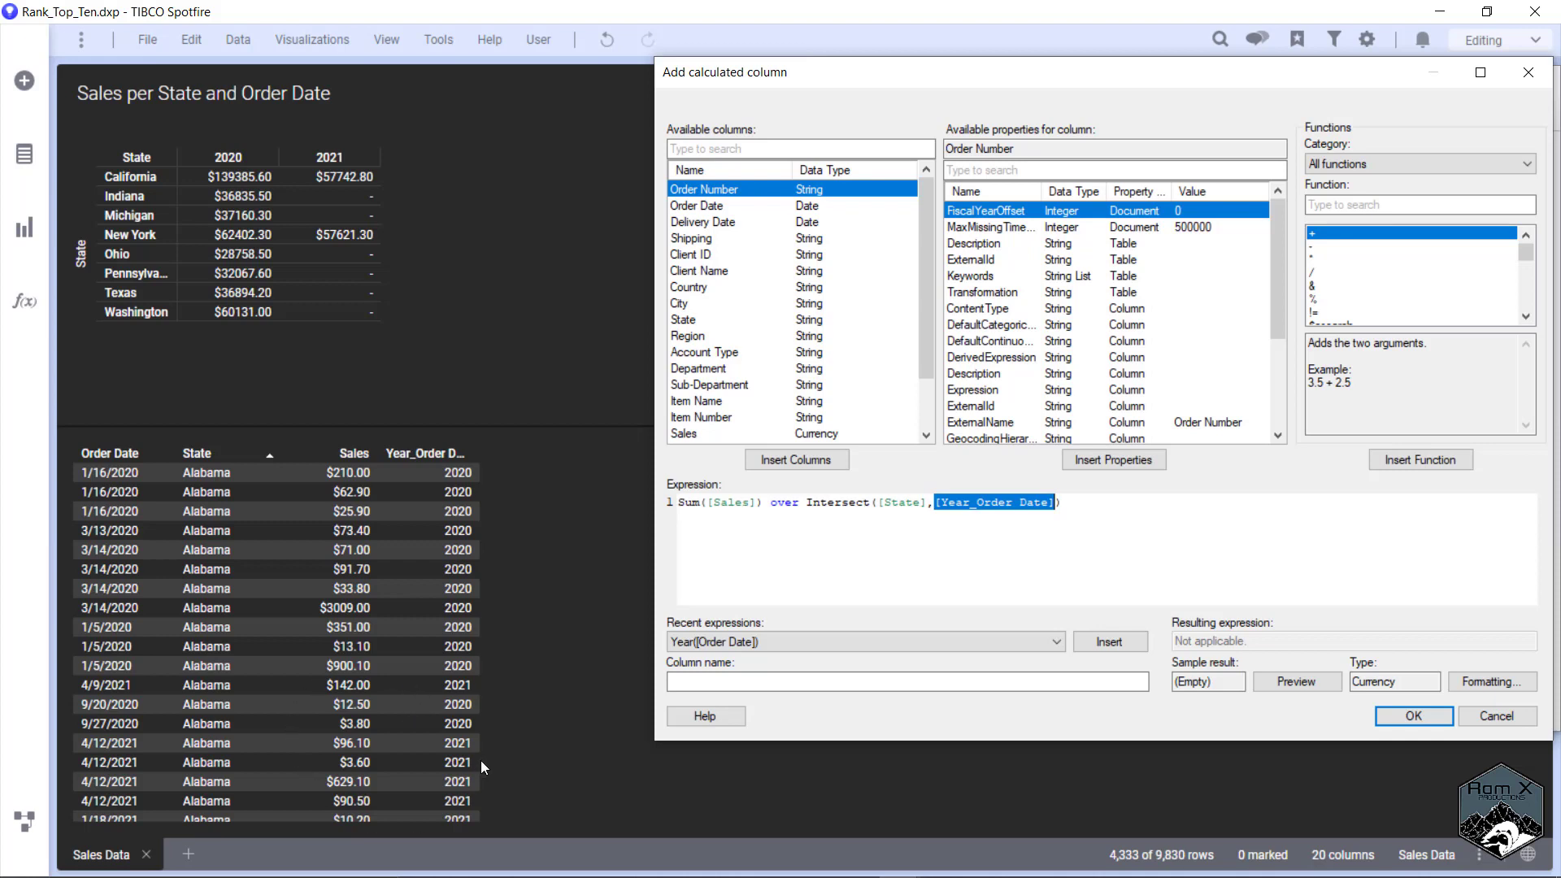
click(797, 681)
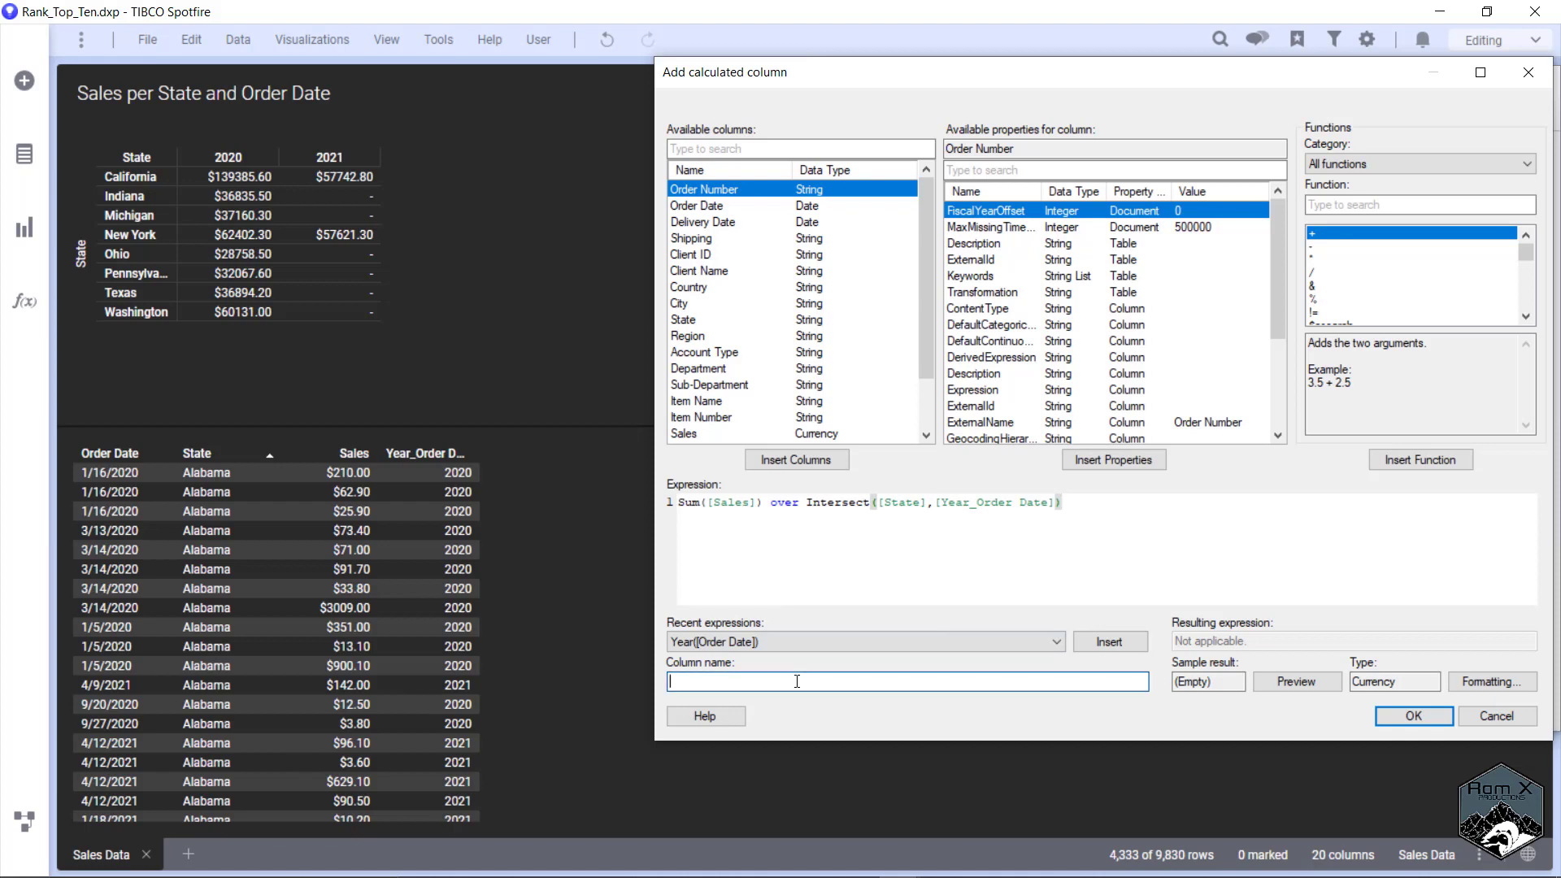
text(Total S)
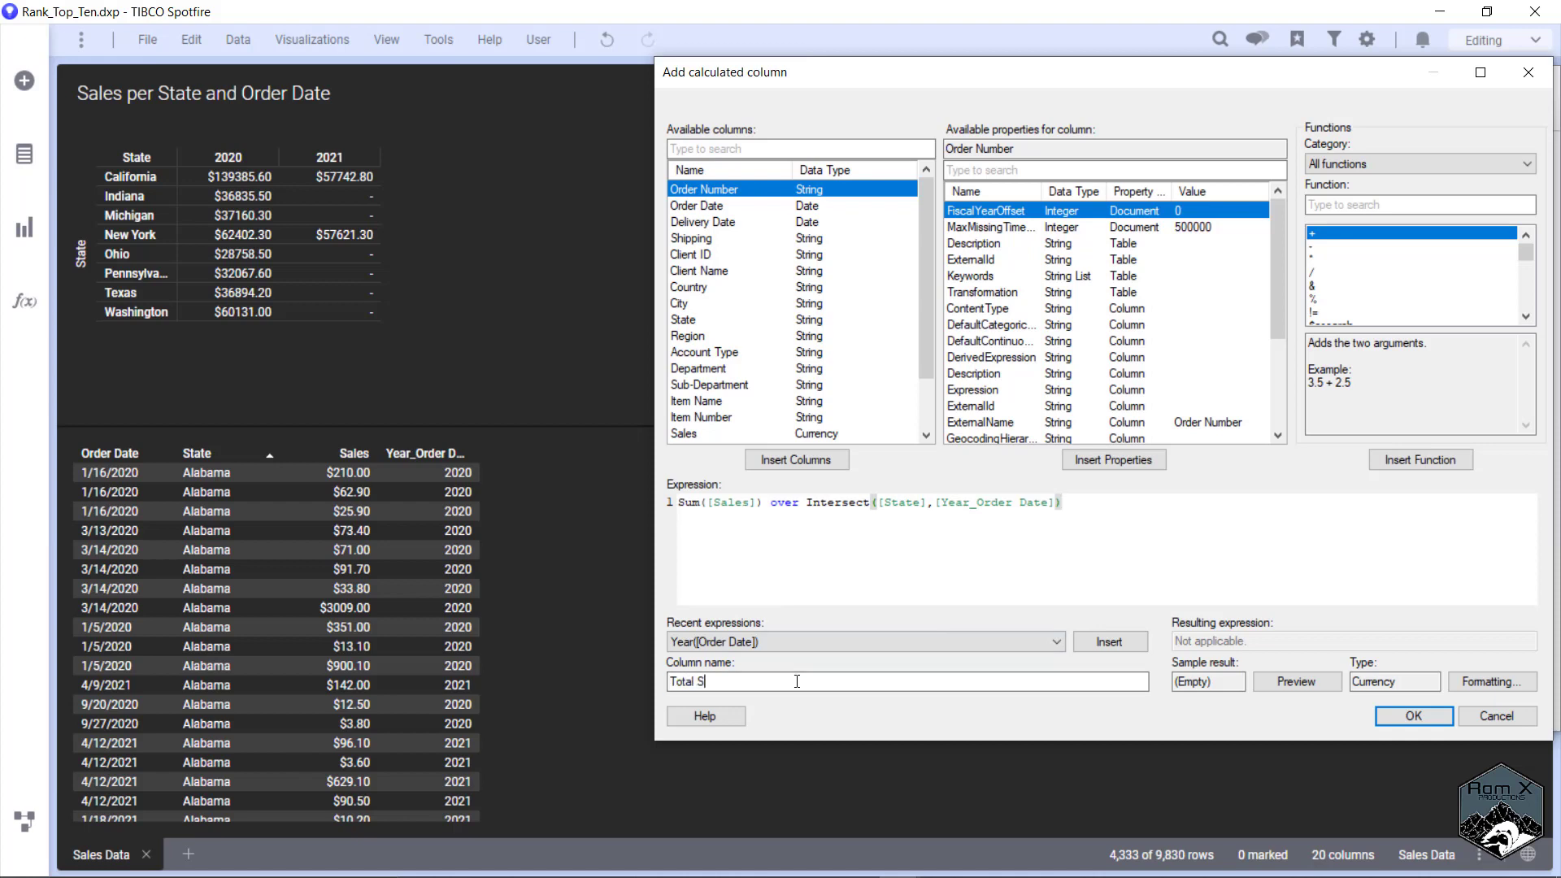
text(ales Per Year Per State)
Close Column Properties and sort the table by Year_Order Date descending.
click(1398, 712)
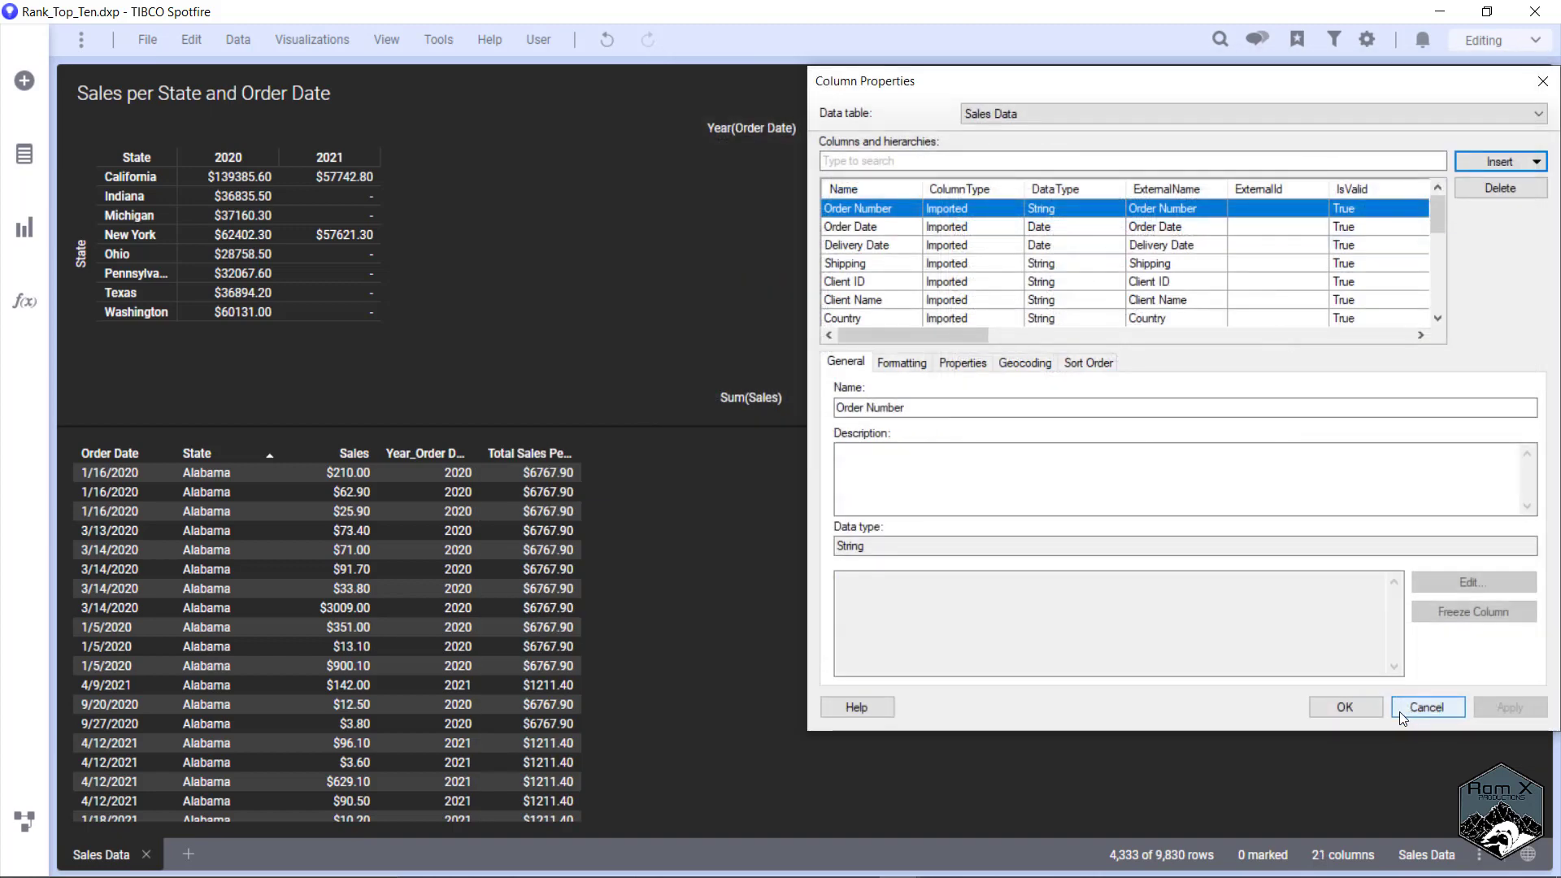
click(1355, 711)
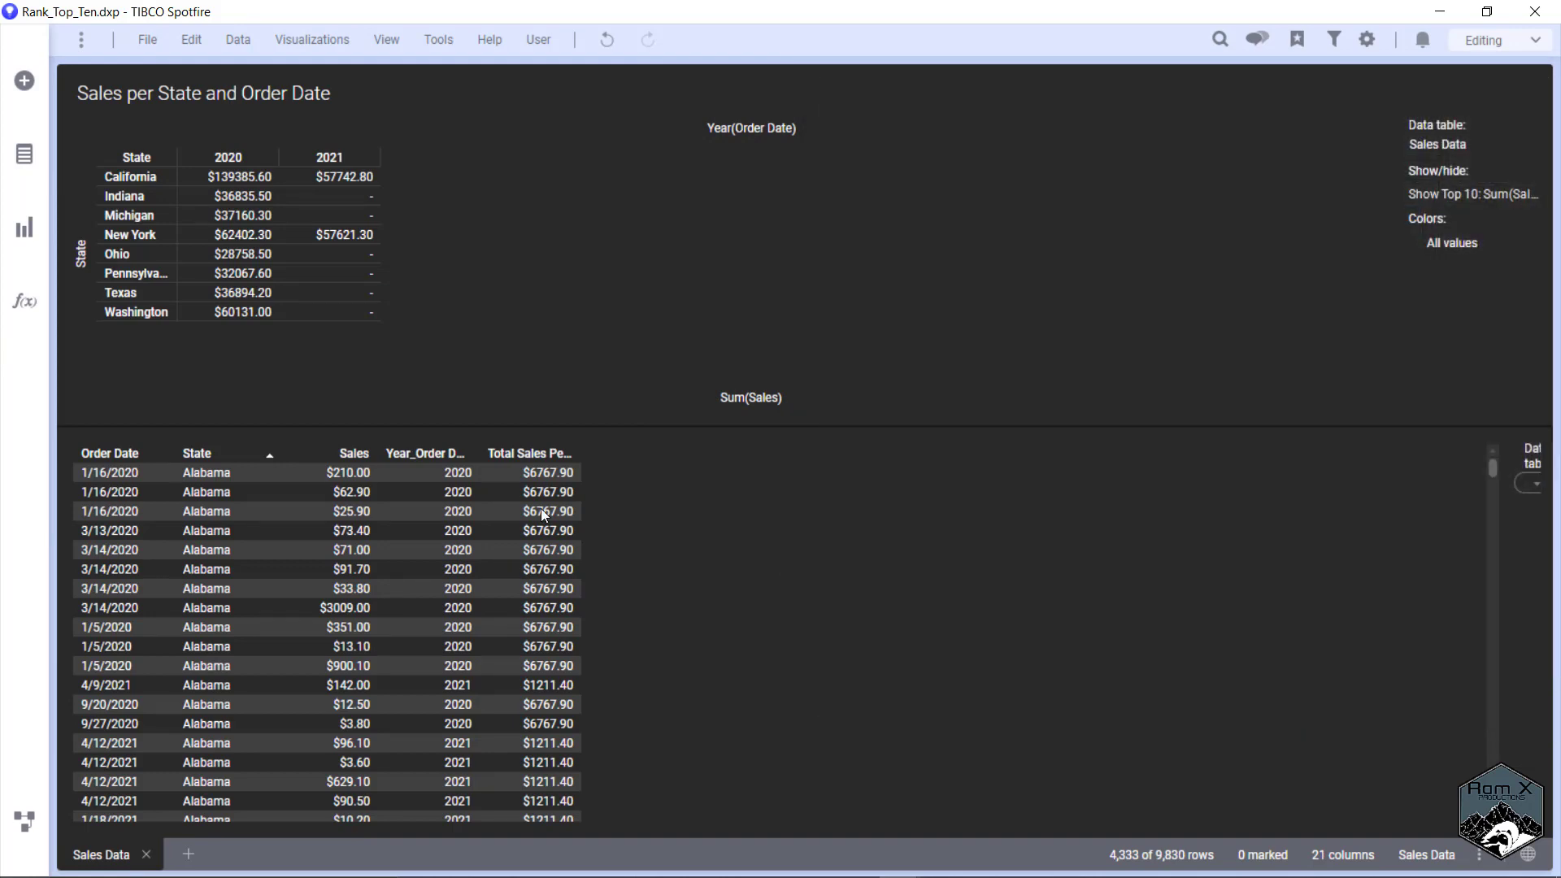
right_click(458, 464)
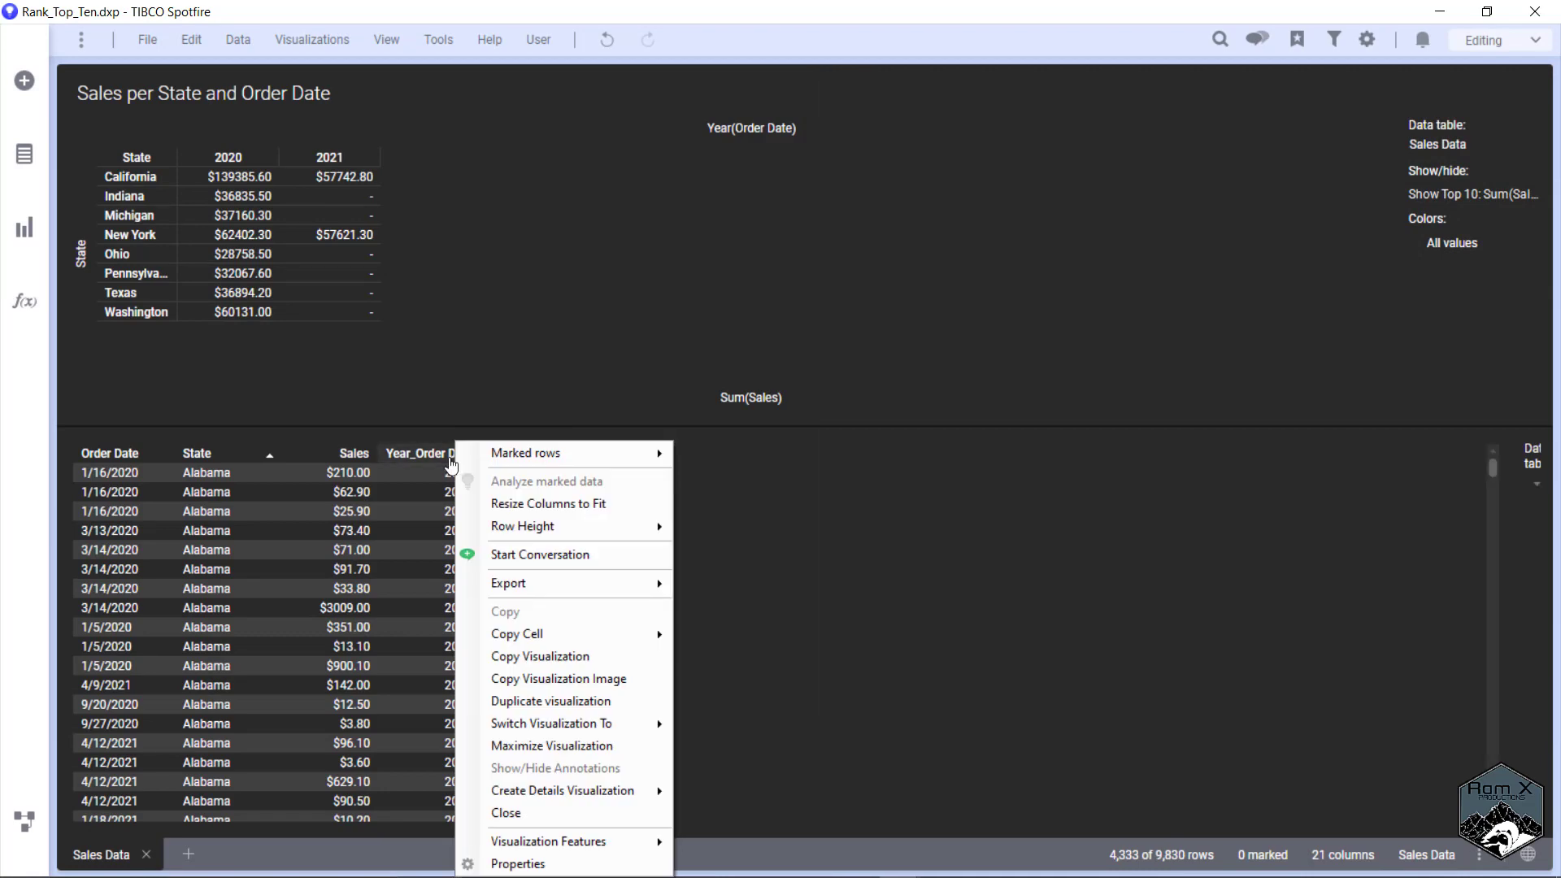
click(445, 463)
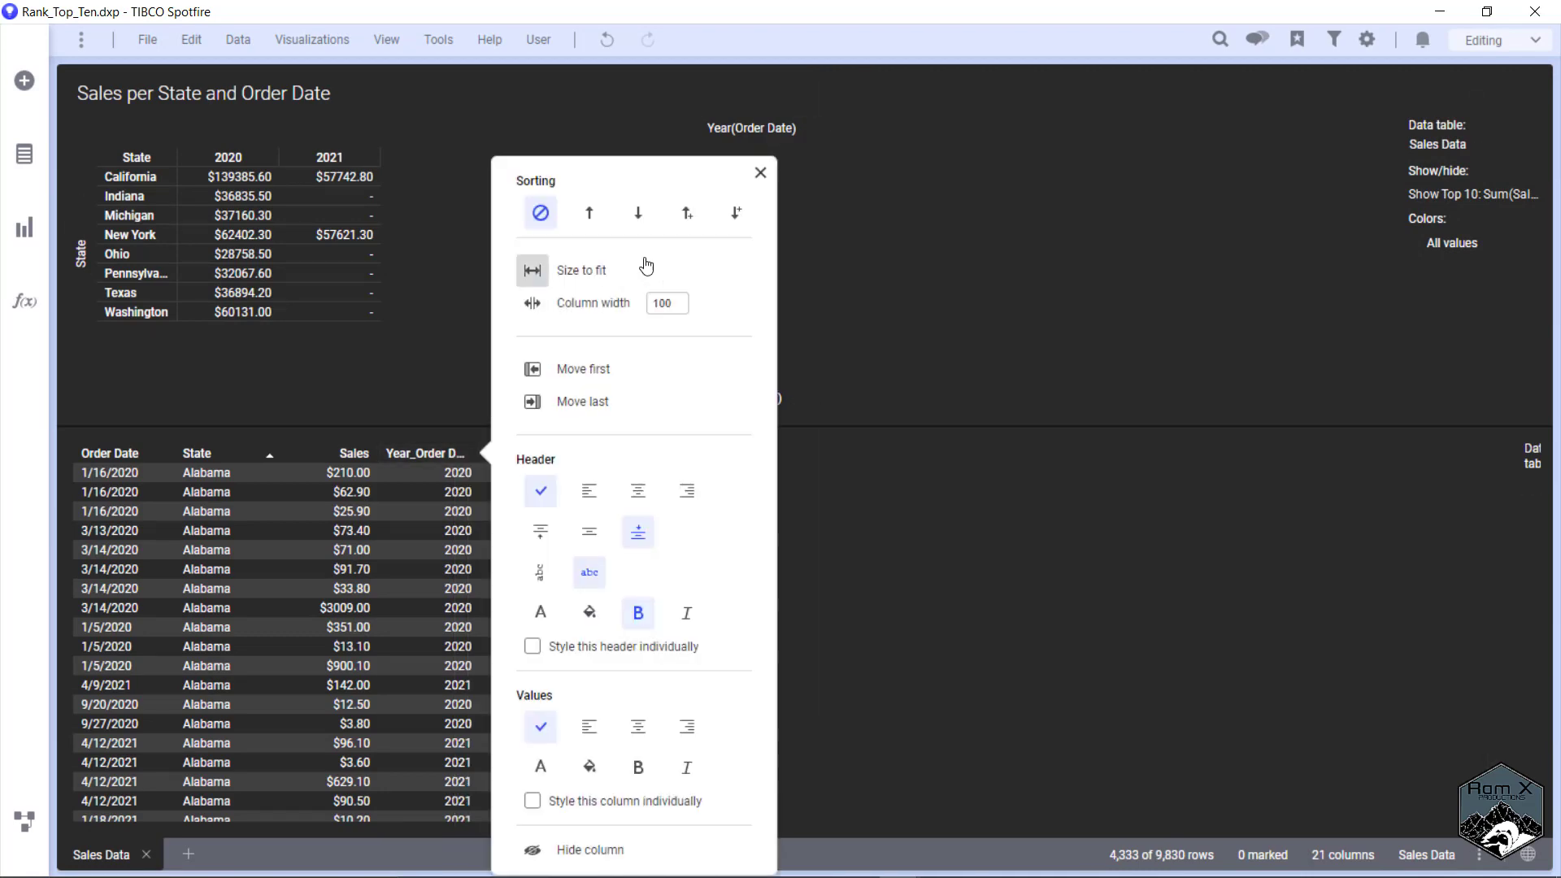
click(736, 219)
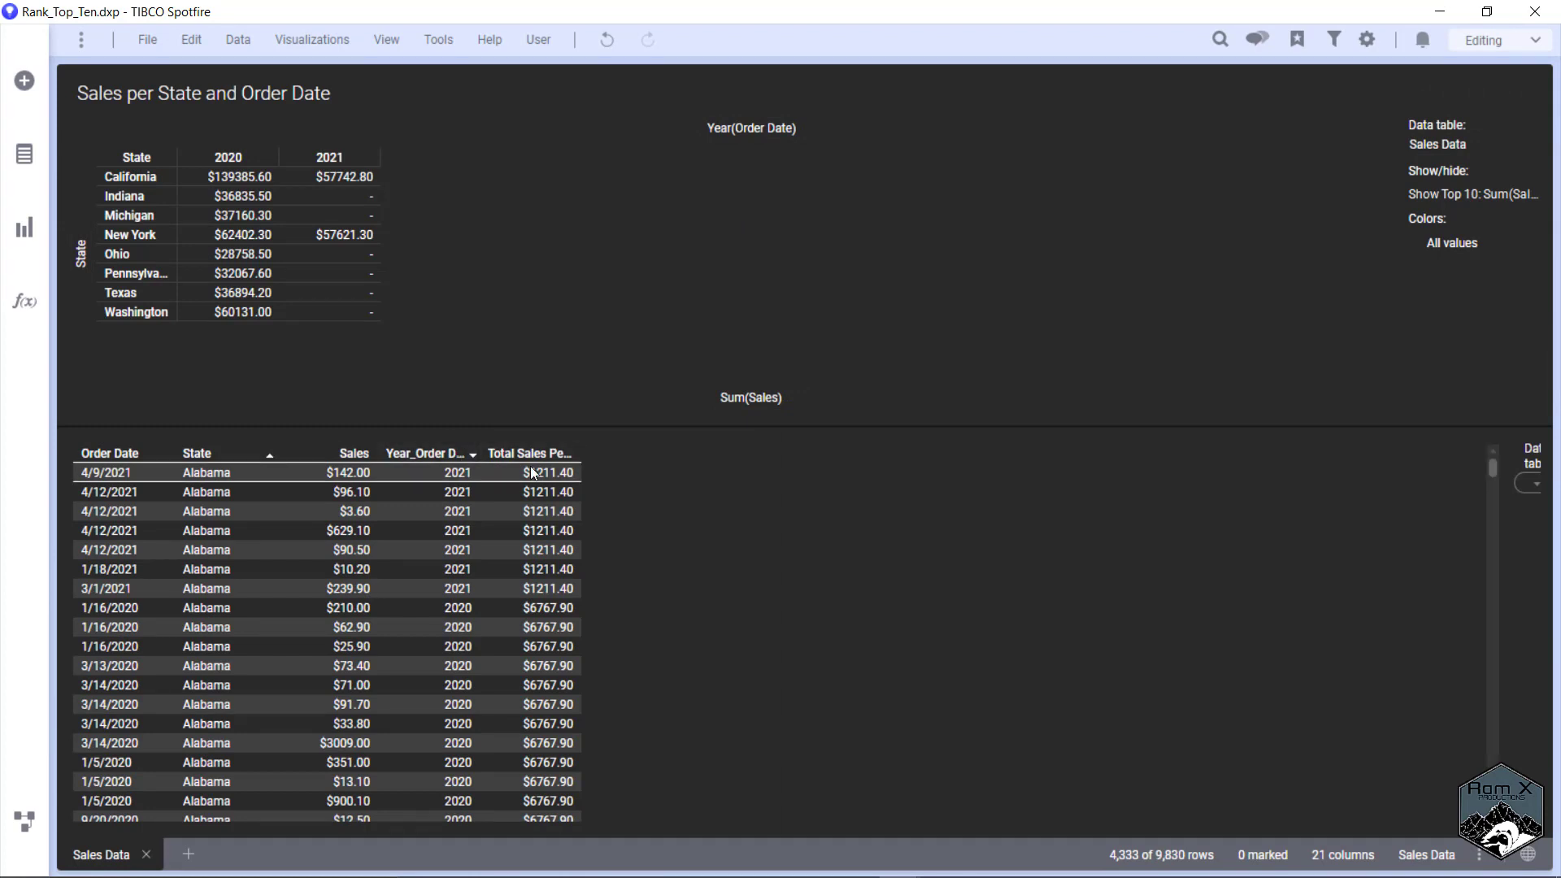
Mark the Alabama 2021 and 2020 and Arizona 2021 rows to check totals, then clear marking.
drag(530, 469, 538, 593)
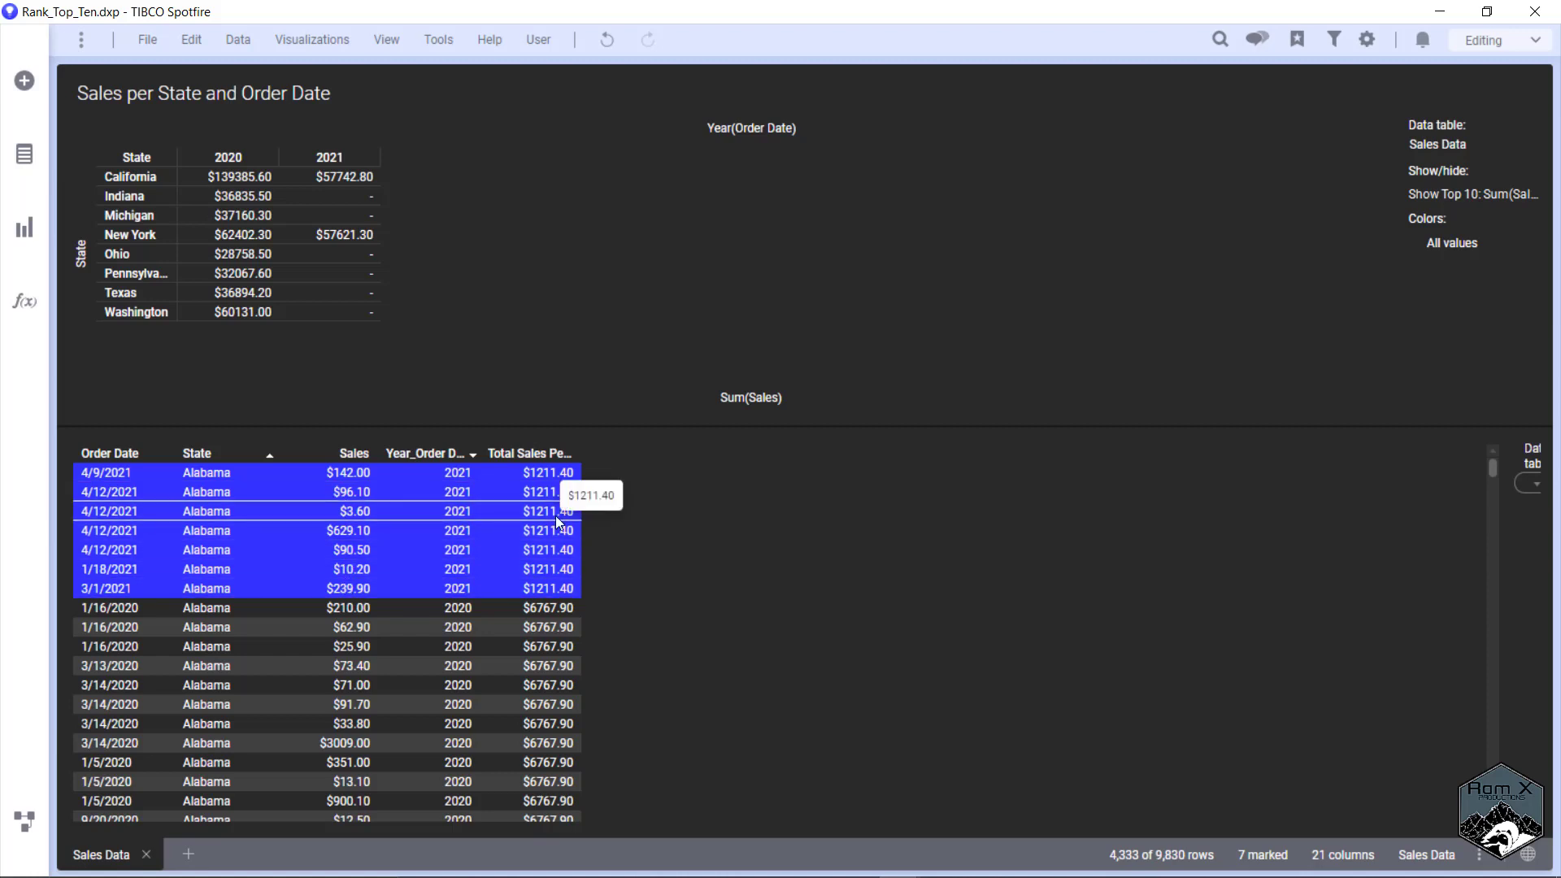
scroll(602, 554, down, 2)
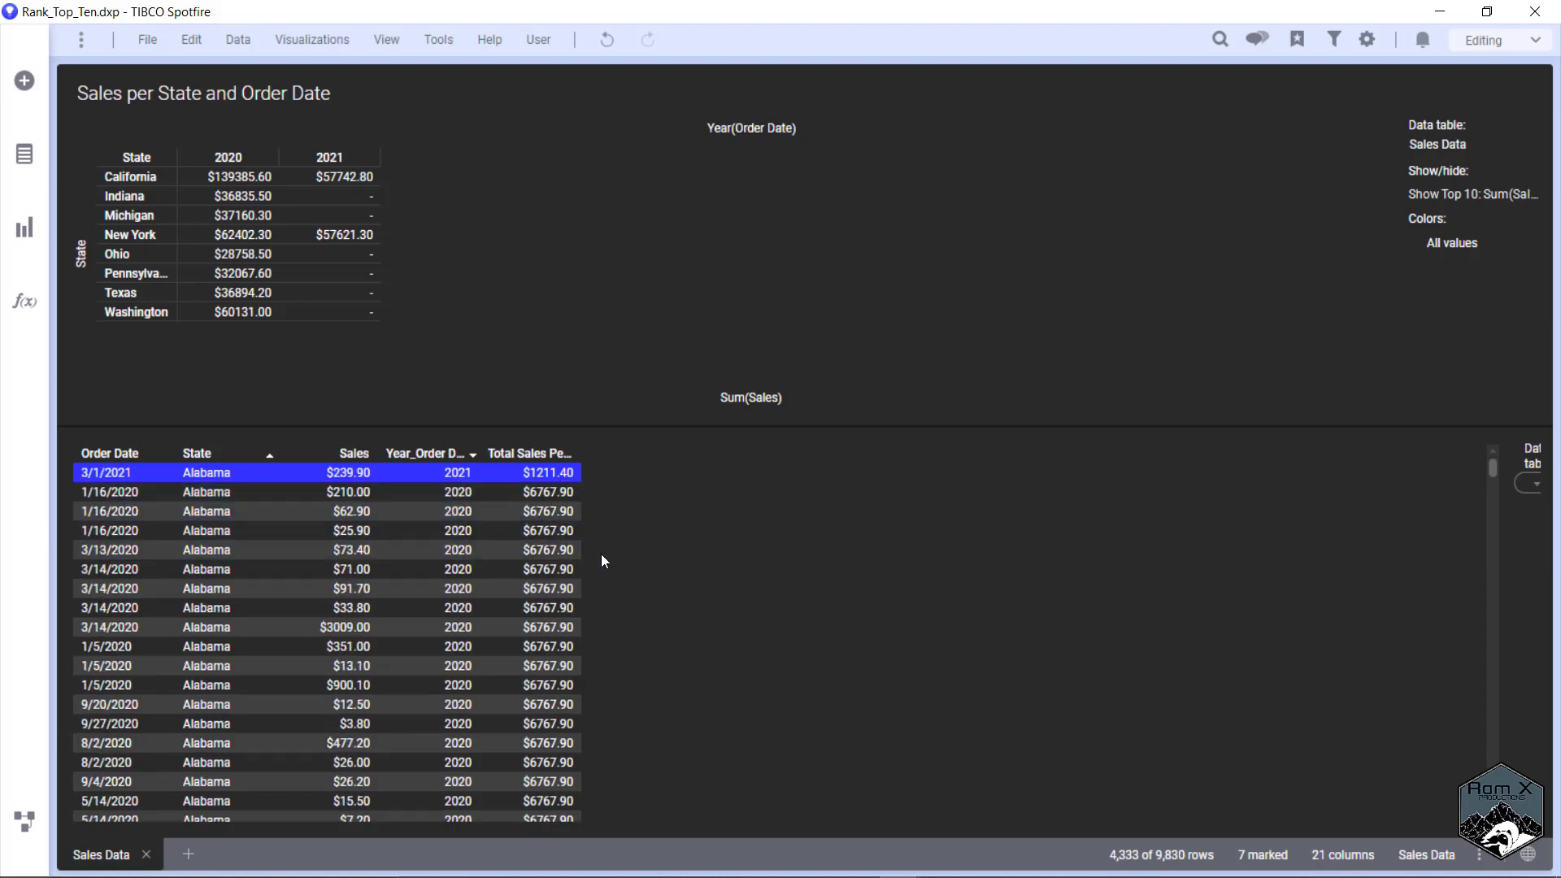
drag(553, 498, 562, 707)
scroll(560, 629, down, 3)
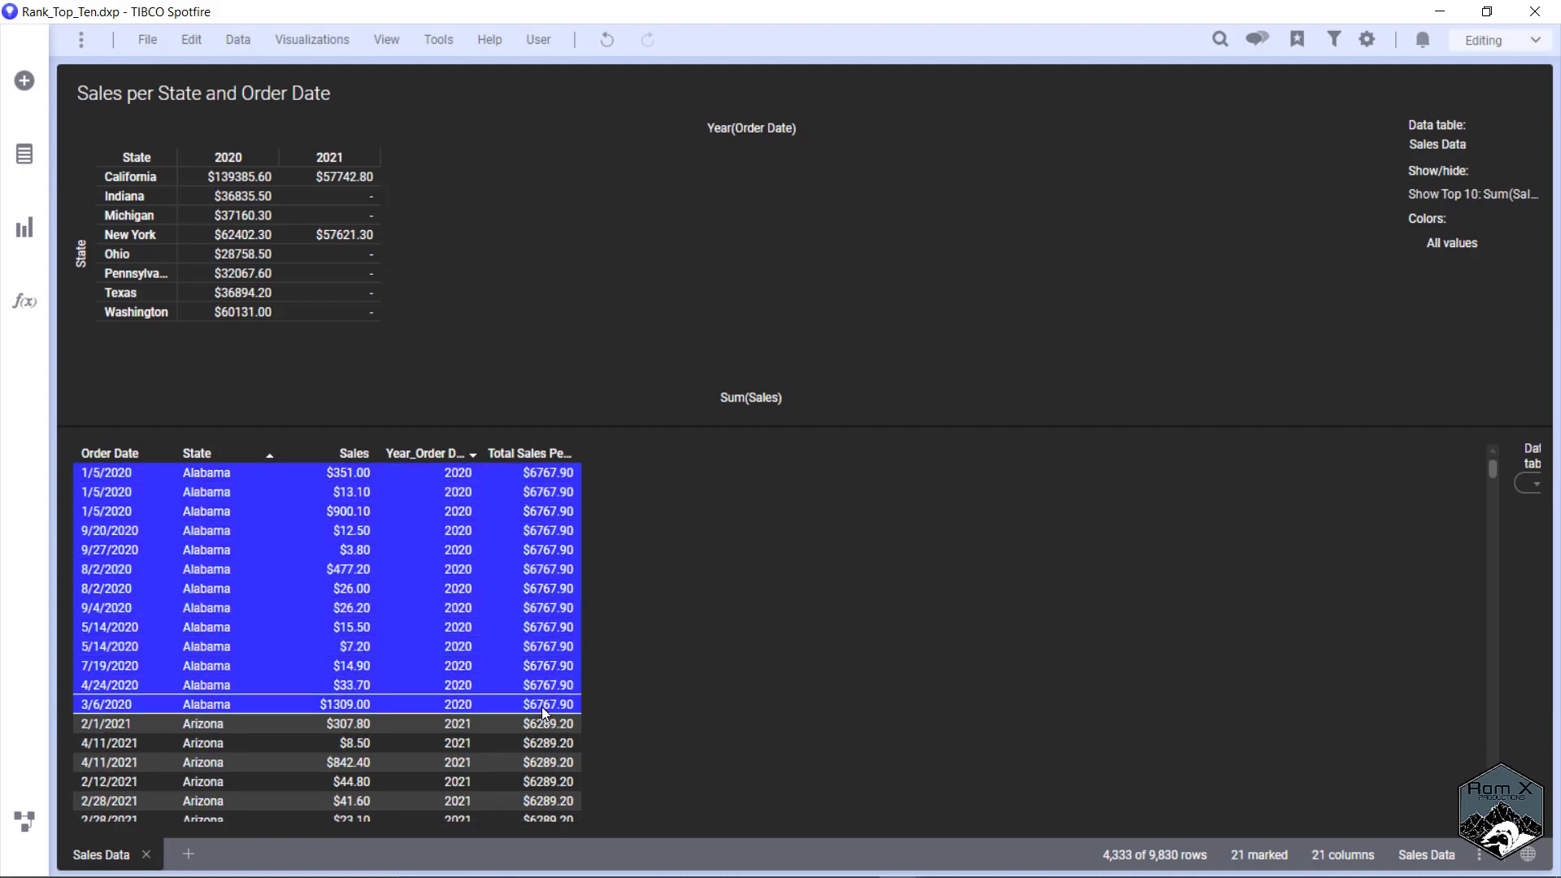
scroll(626, 695, down, 3)
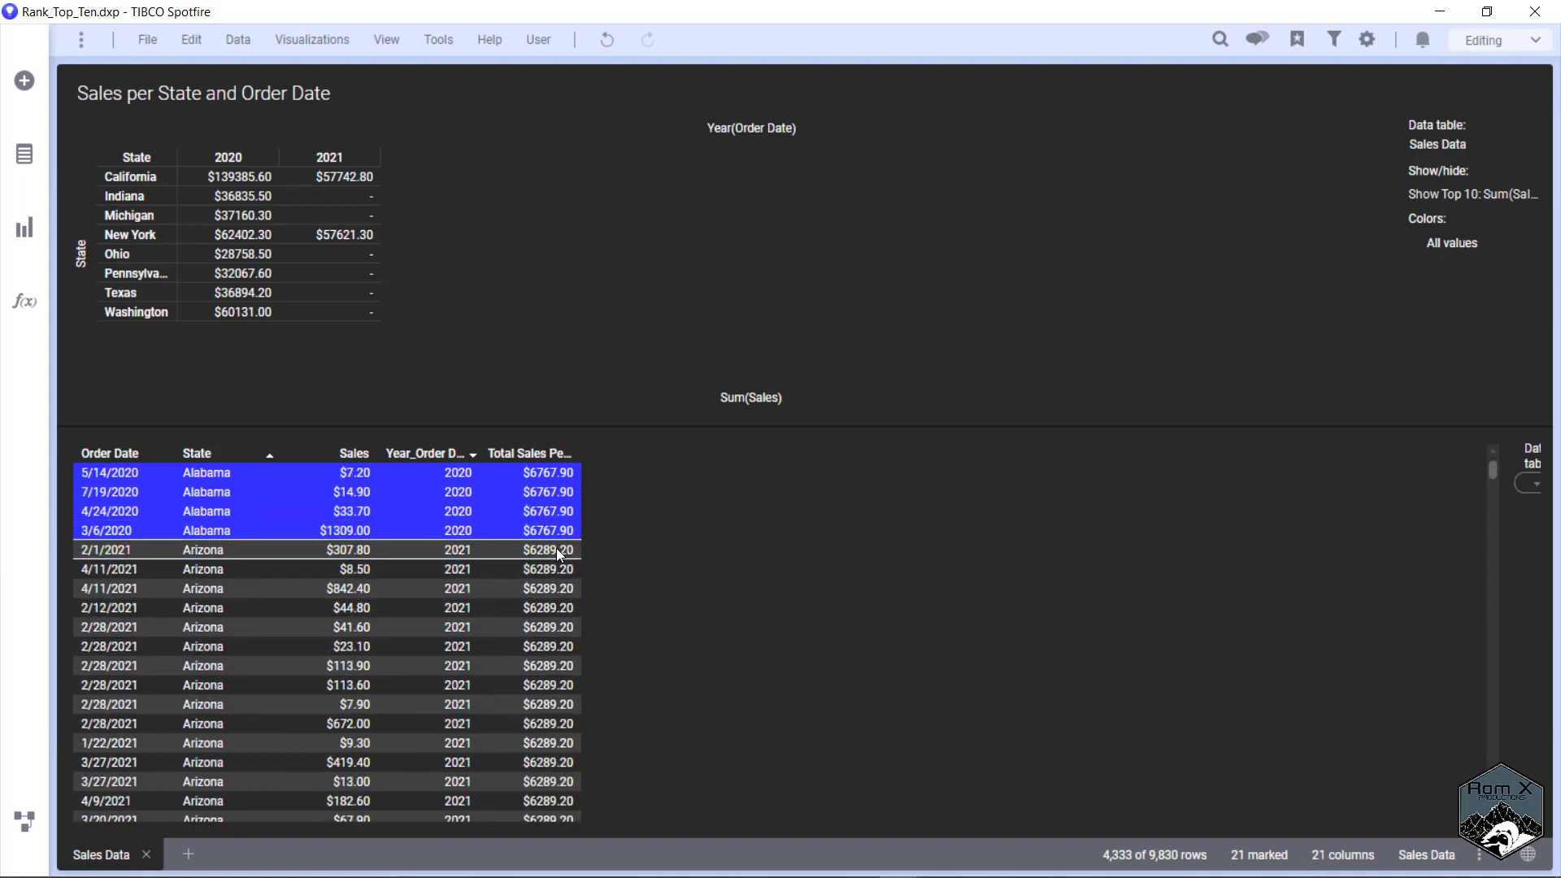
drag(560, 555, 543, 688)
scroll(551, 671, down, 3)
scroll(549, 668, down, 5)
scroll(535, 663, down, 1)
scroll(536, 695, up, 2)
click(715, 579)
scroll(715, 579, up, 10)
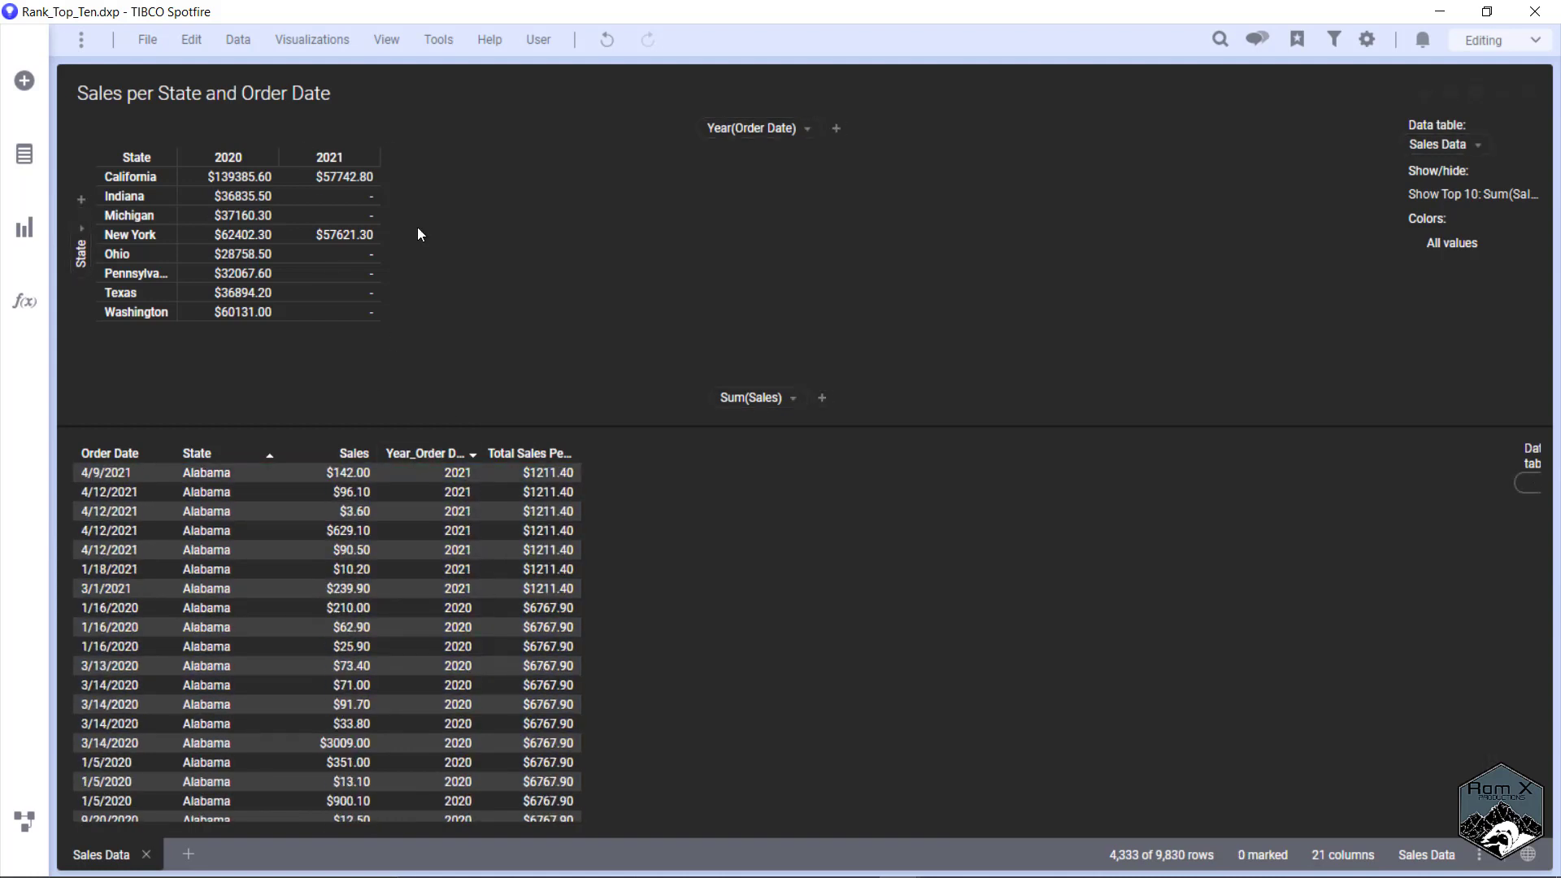
Start a third calculated column from the Sales Data column properties.
click(236, 44)
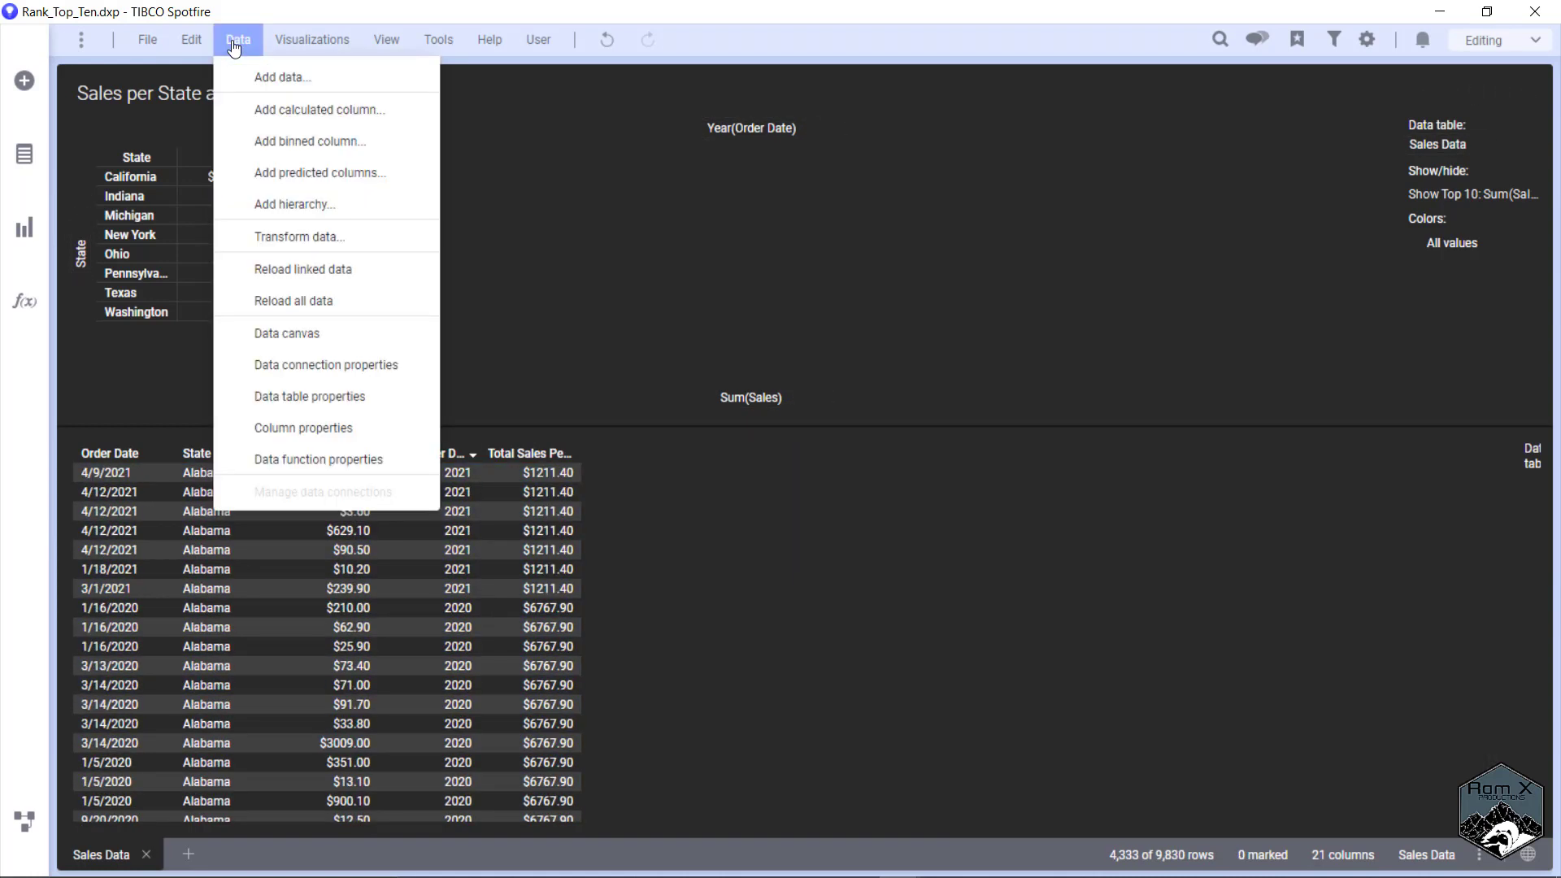
click(317, 428)
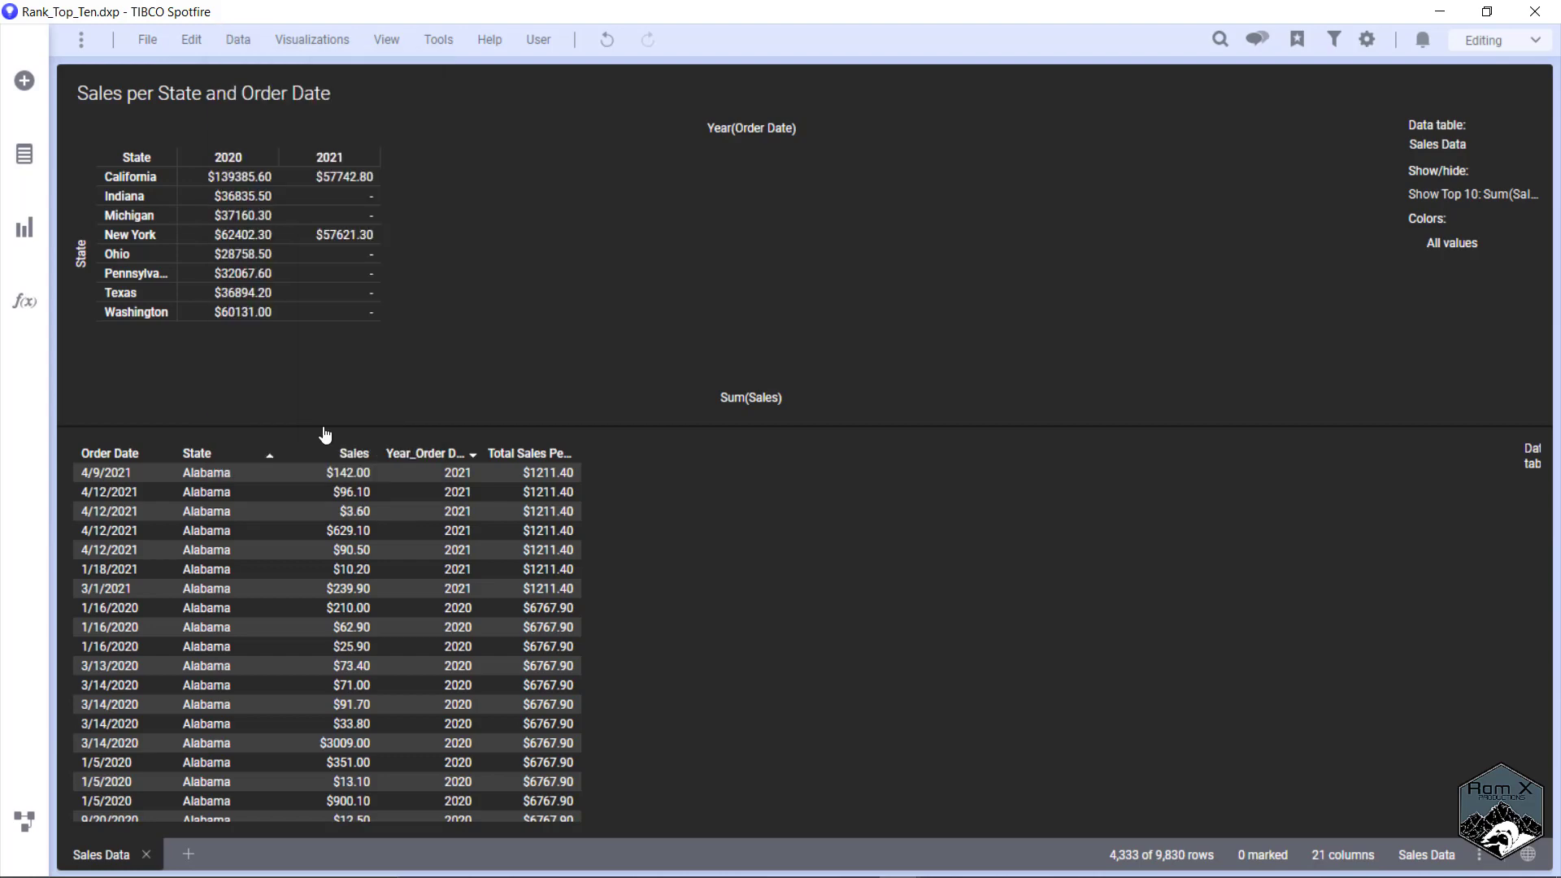
drag(659, 123, 1044, 93)
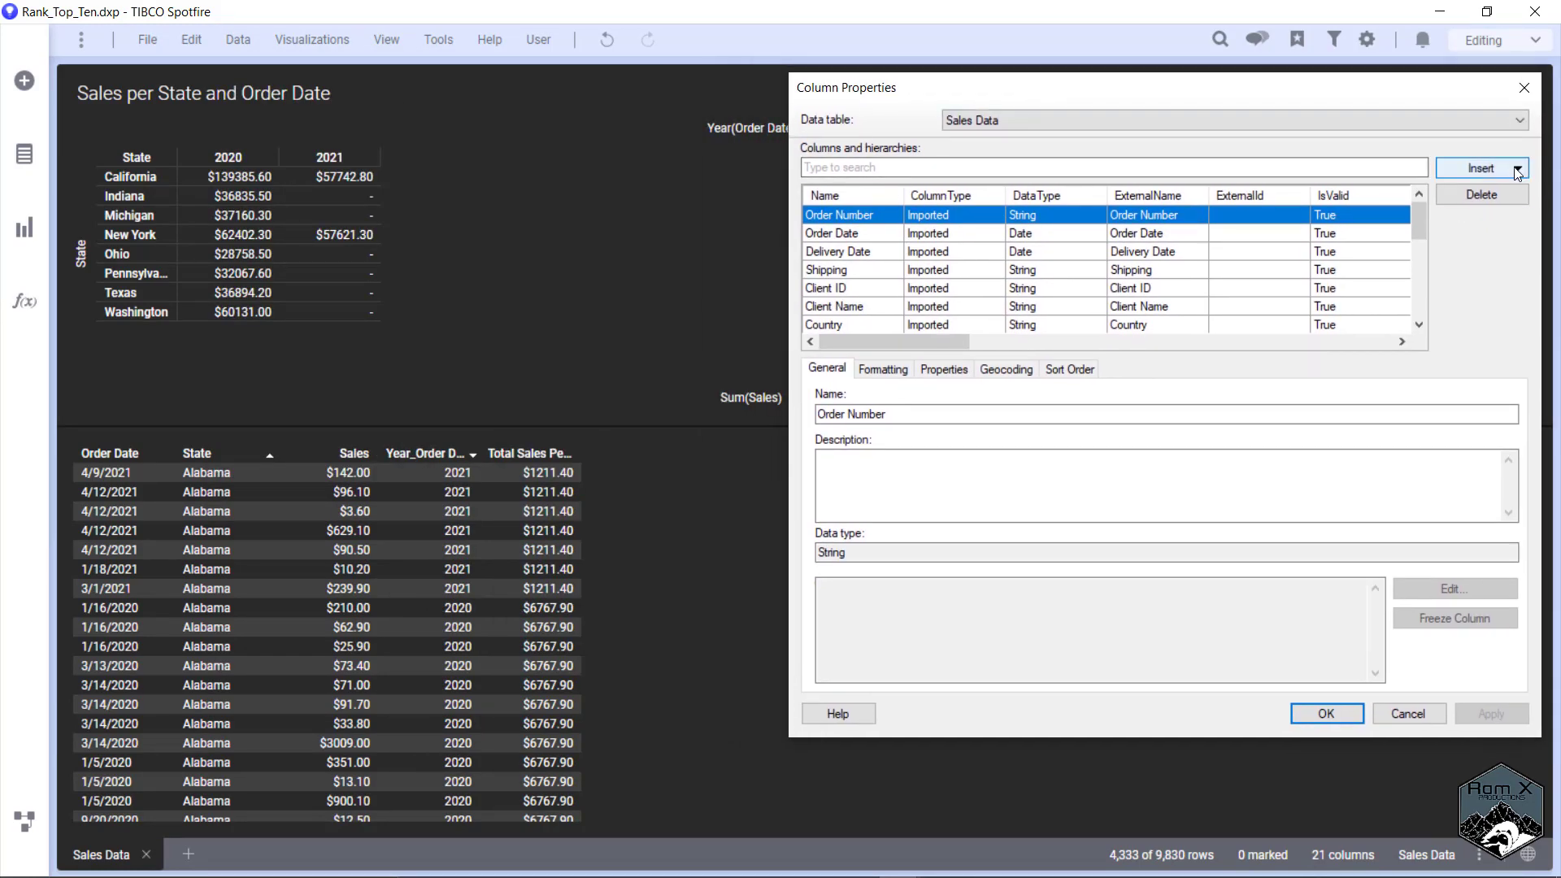
click(1484, 168)
click(1484, 190)
Search functions for 'rank' and read DenseRank's description on descending order and ties.
click(1338, 211)
text(rank)
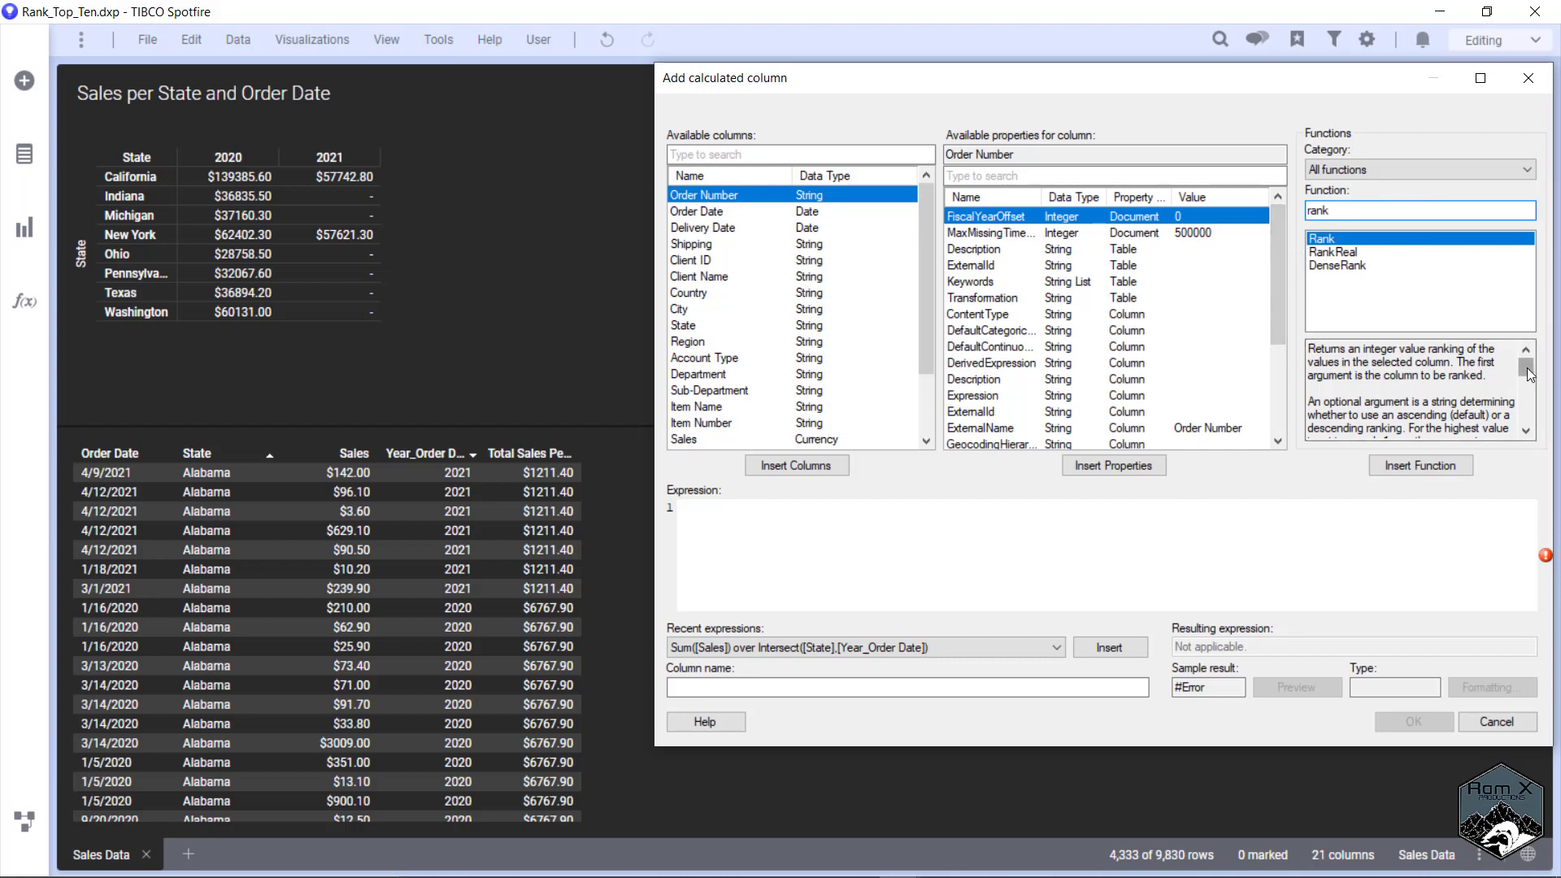
scroll(1525, 385, down, 3)
drag(1531, 374, 1533, 417)
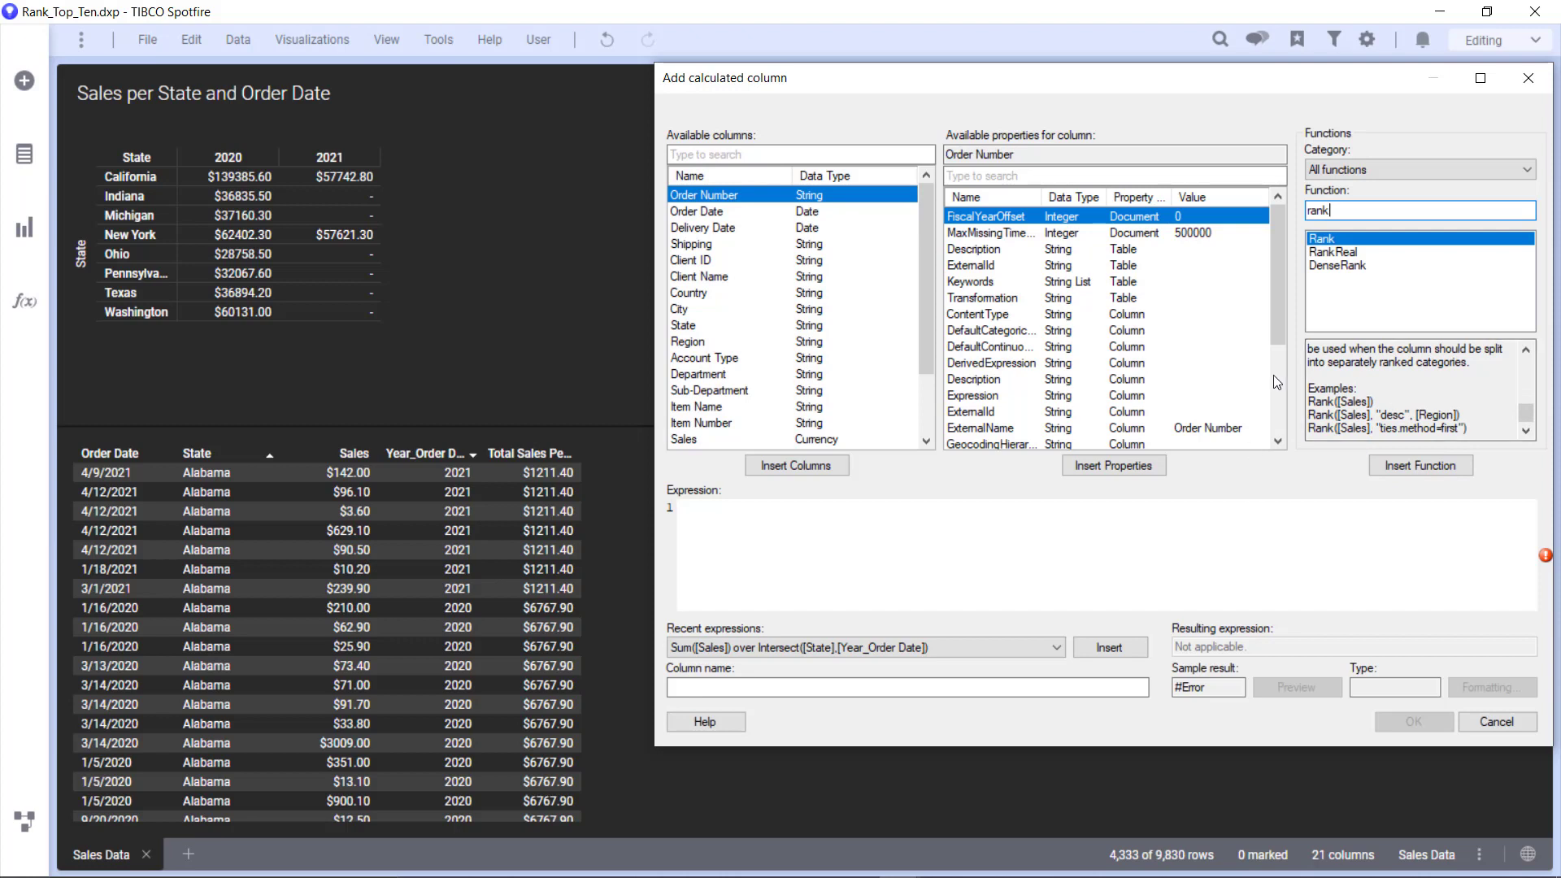
click(1364, 268)
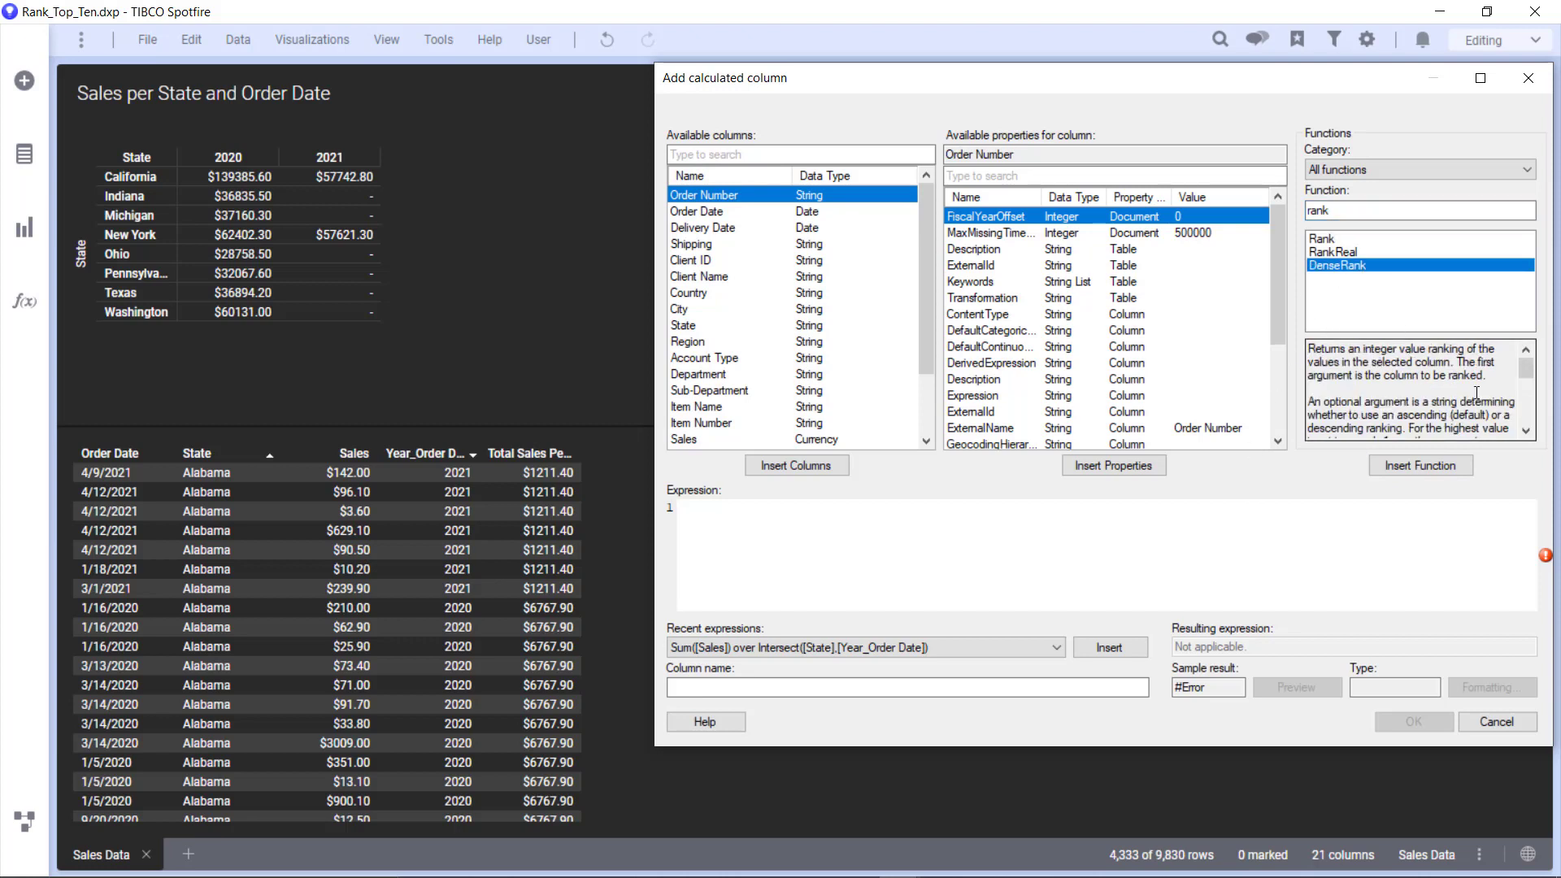
drag(1532, 374, 1532, 396)
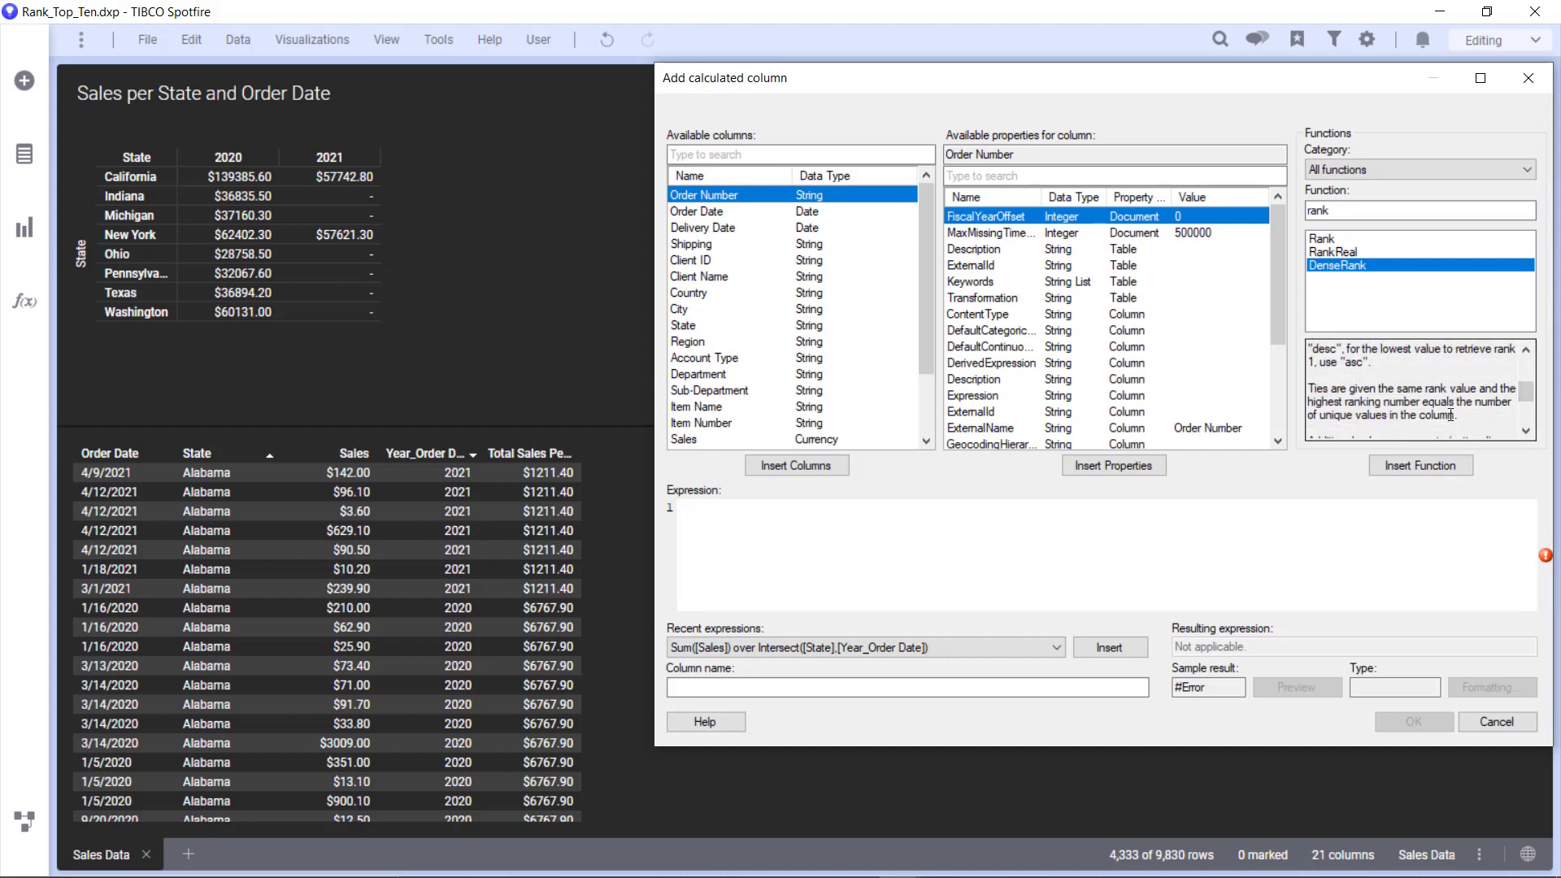
drag(1455, 414, 1309, 402)
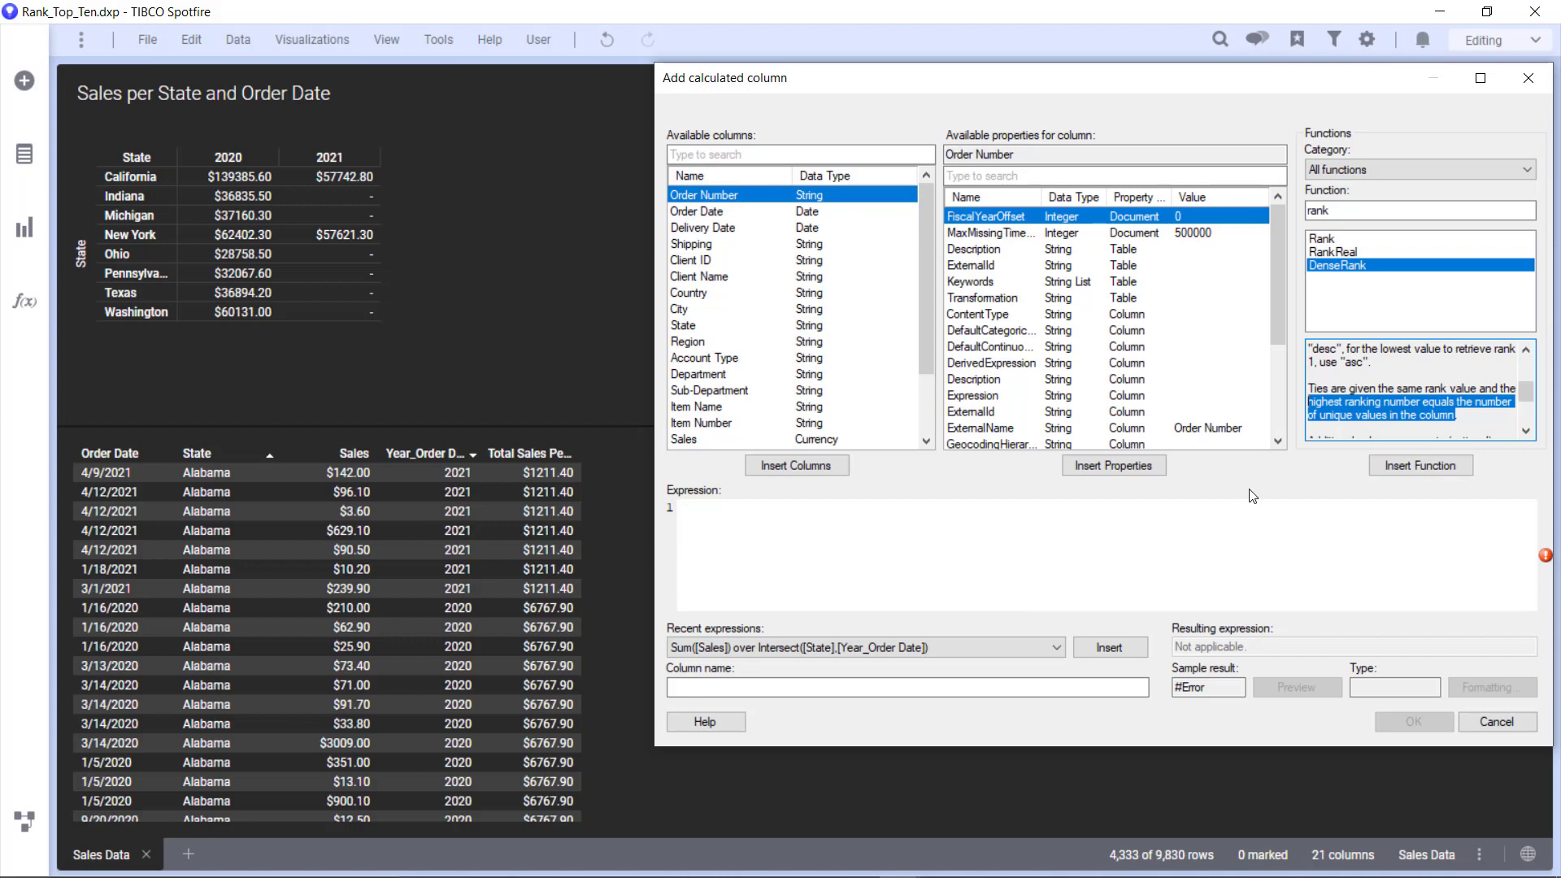
click(1330, 403)
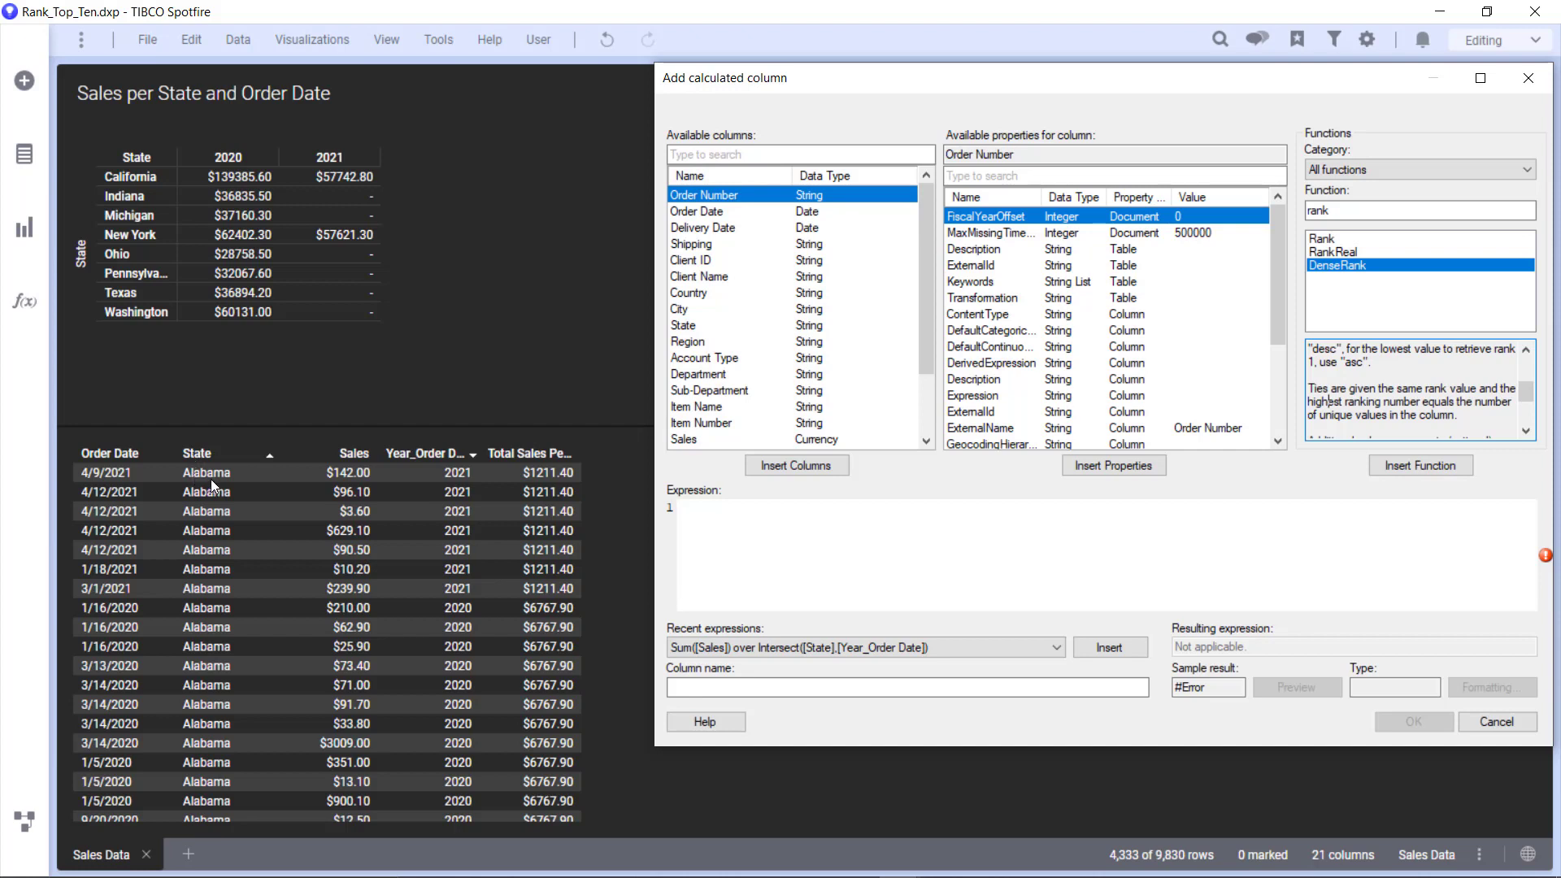
click(836, 528)
Create Rank of Sales Per State Per Year as DenseRank([Total Sales Per Year Per State],"desc",[Year_Order Date]).
text(de)
key(Return)
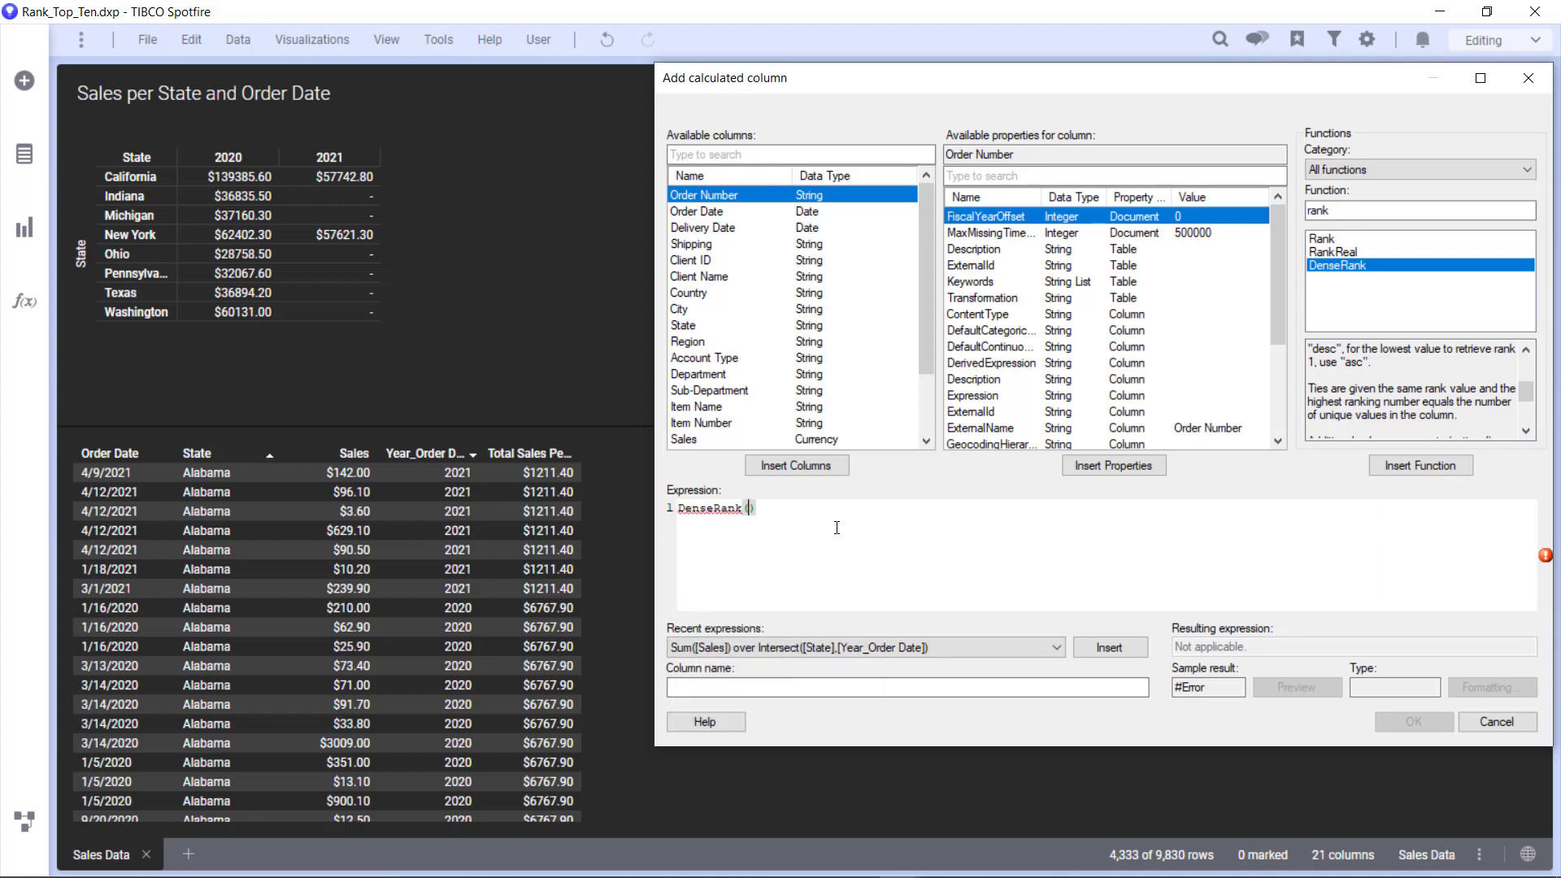
text([t)
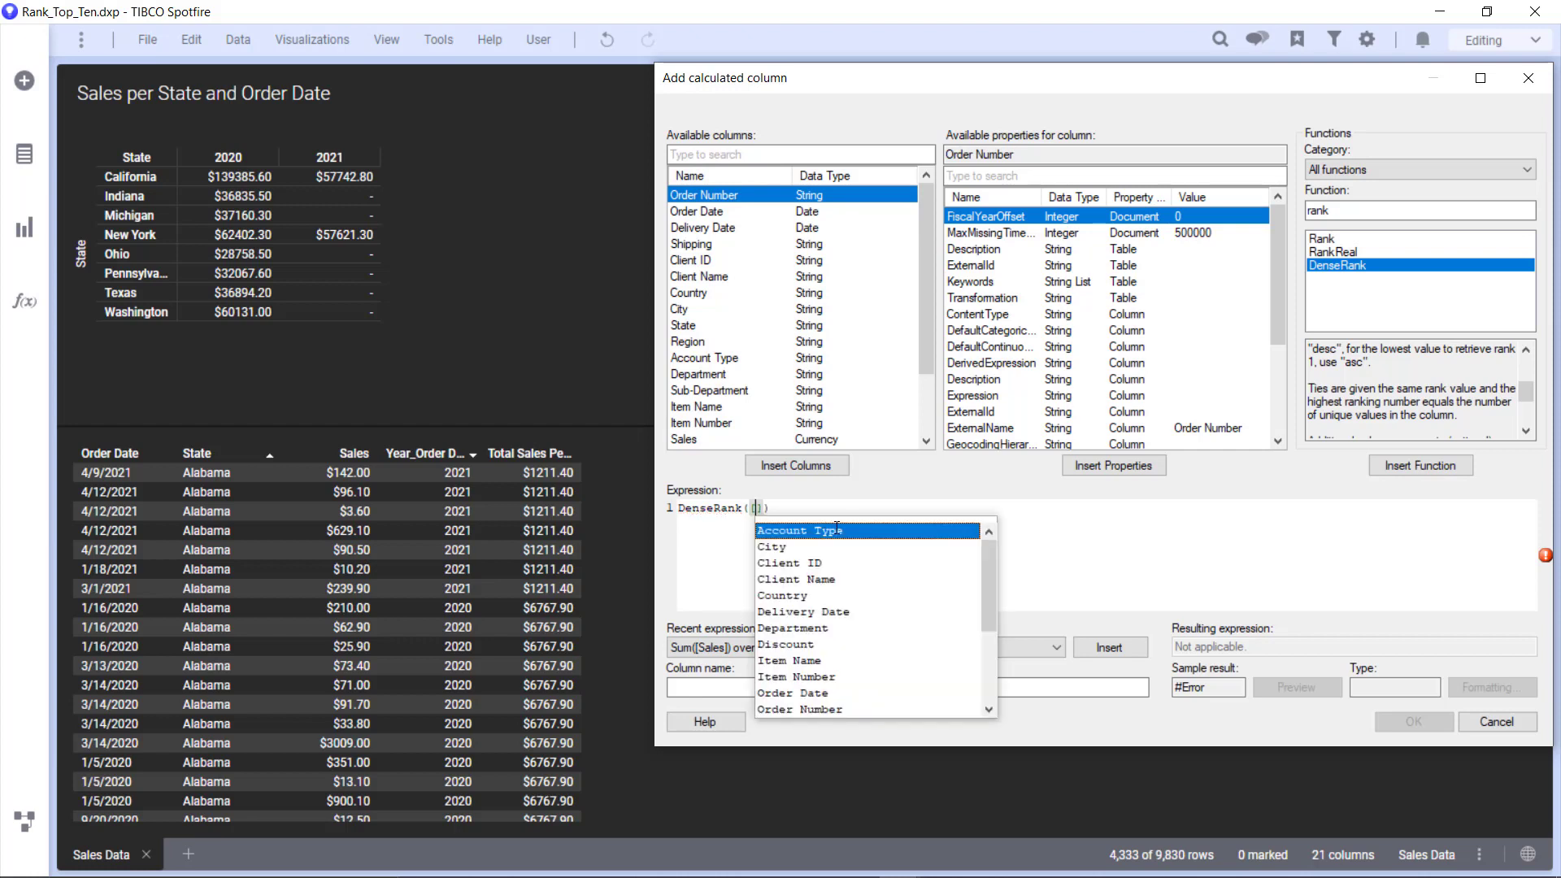
text(otal)
key(Return)
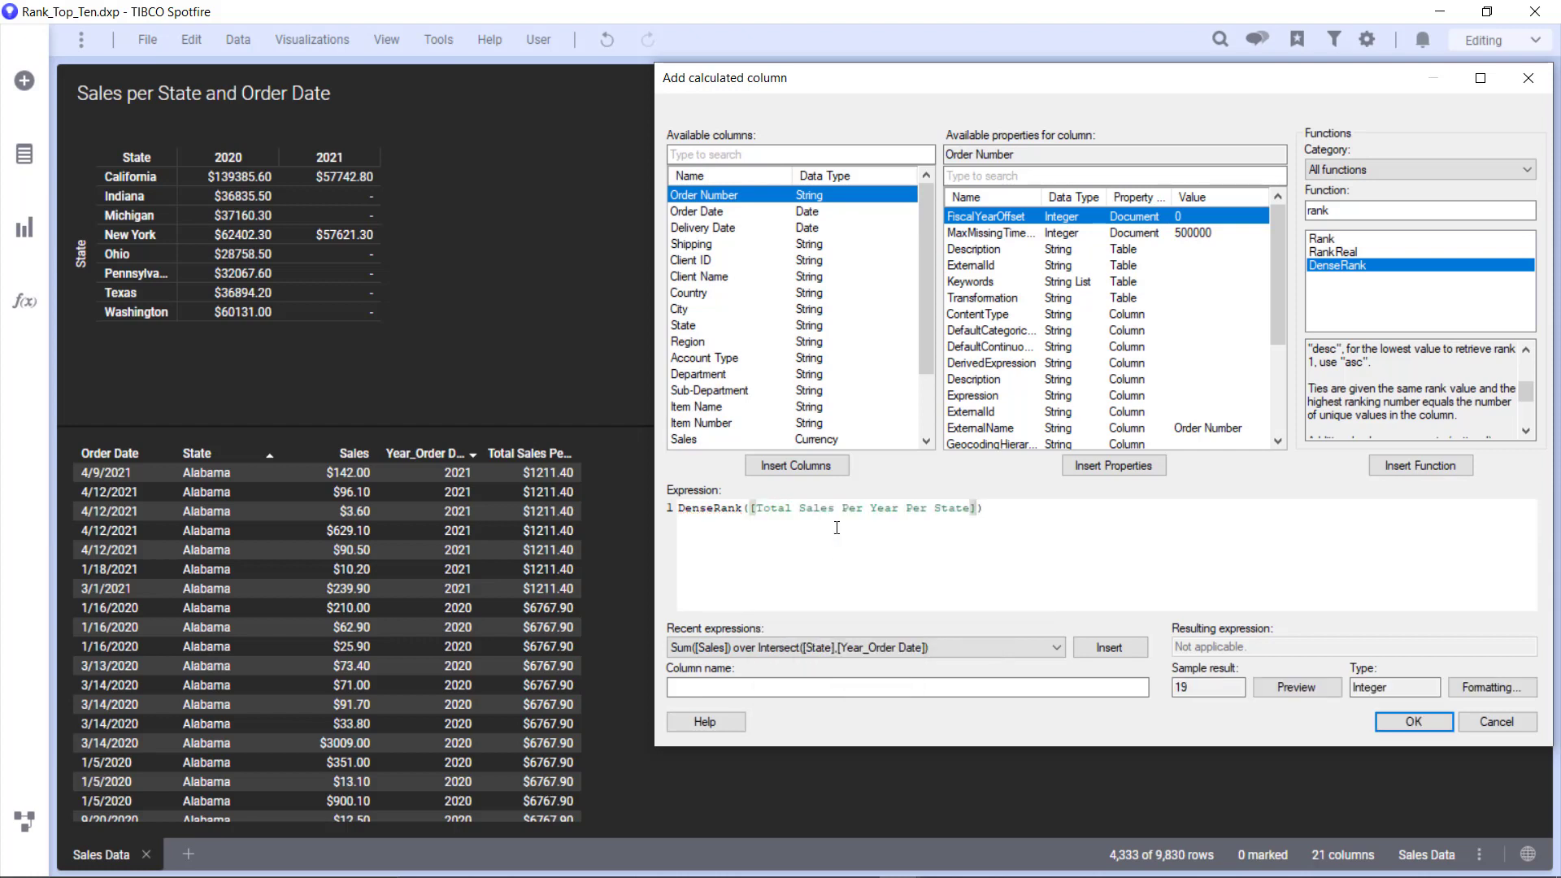
text(,"d)
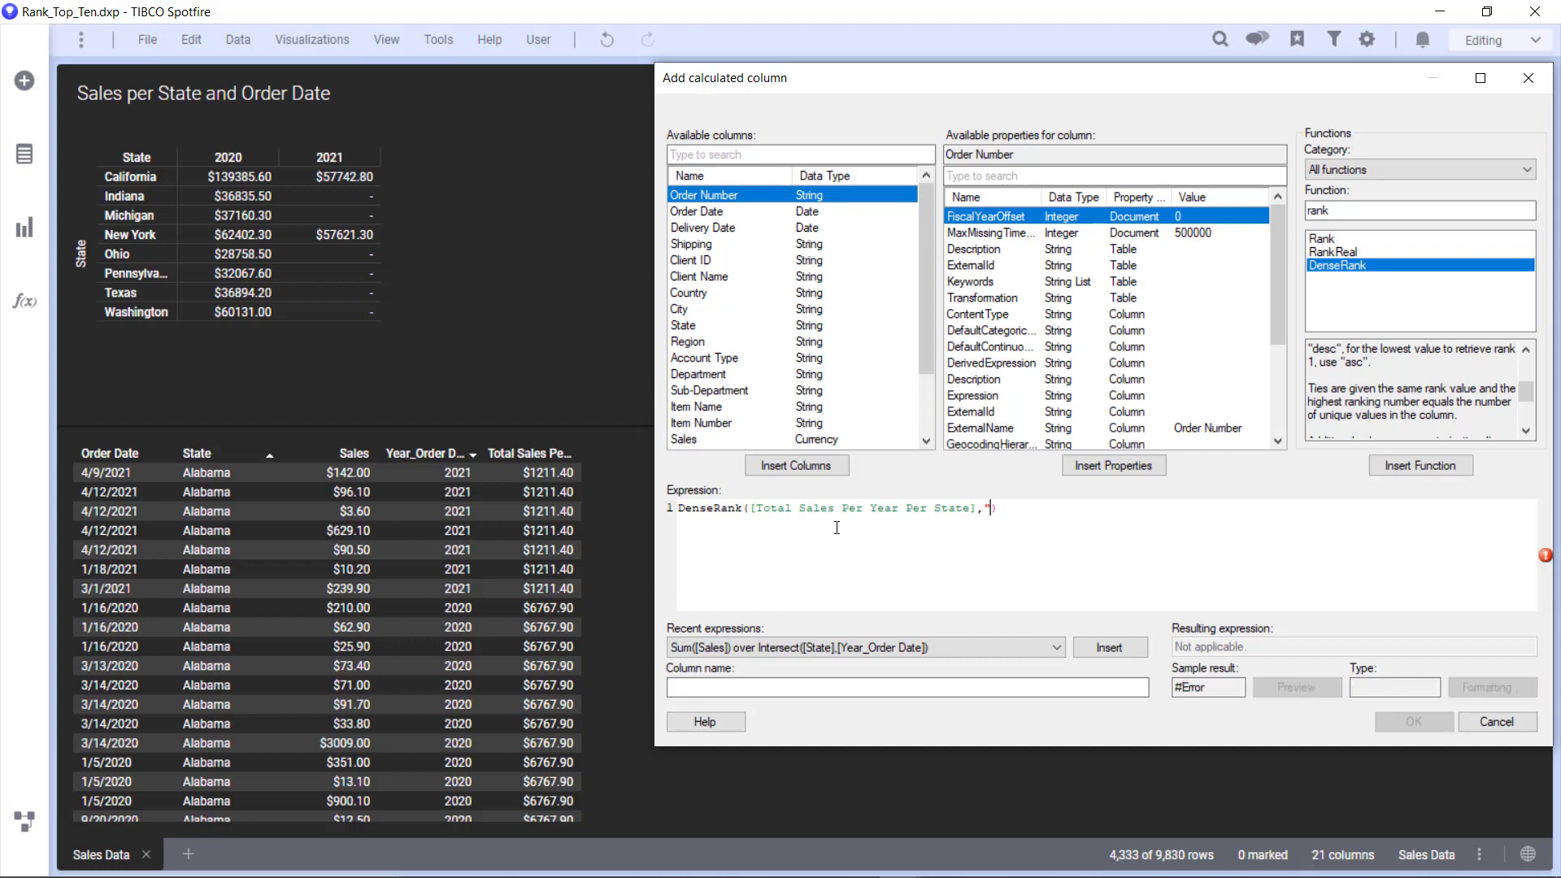
text(esc")
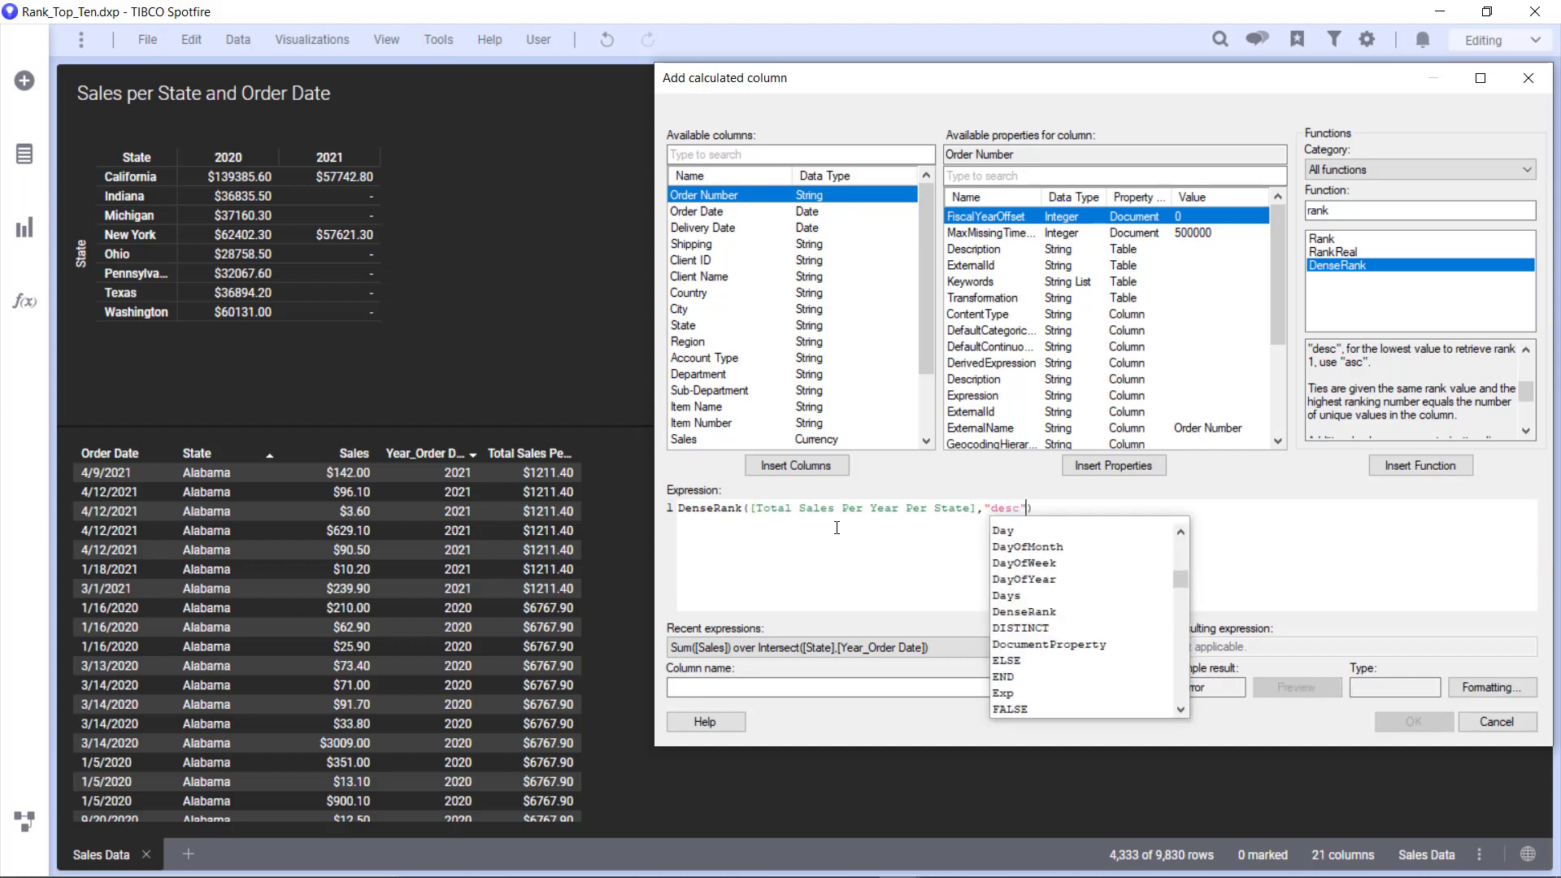
text(,)
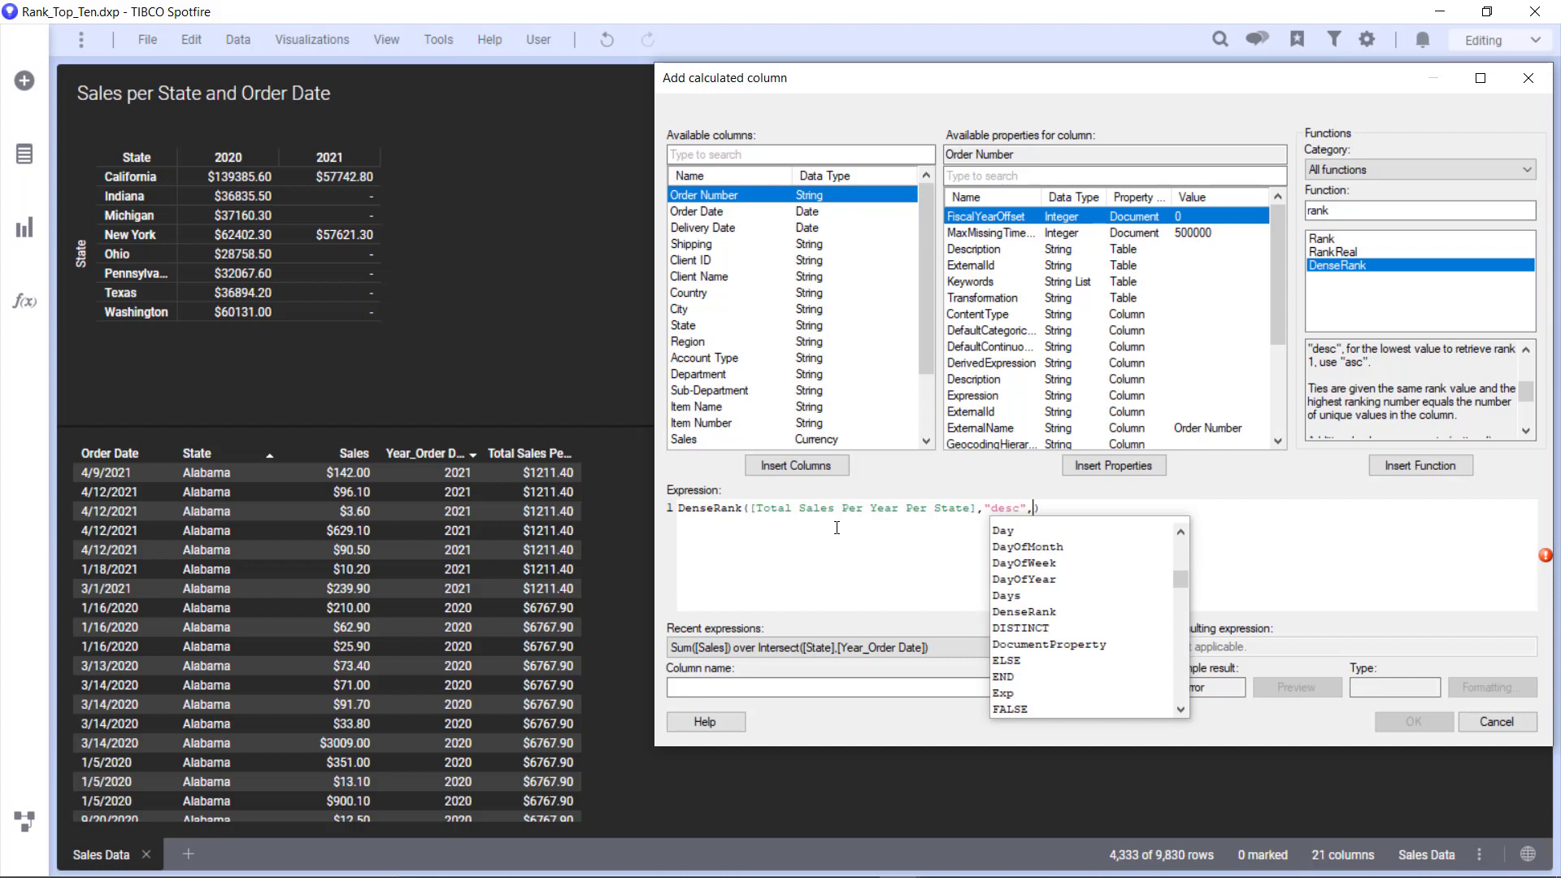
text([or)
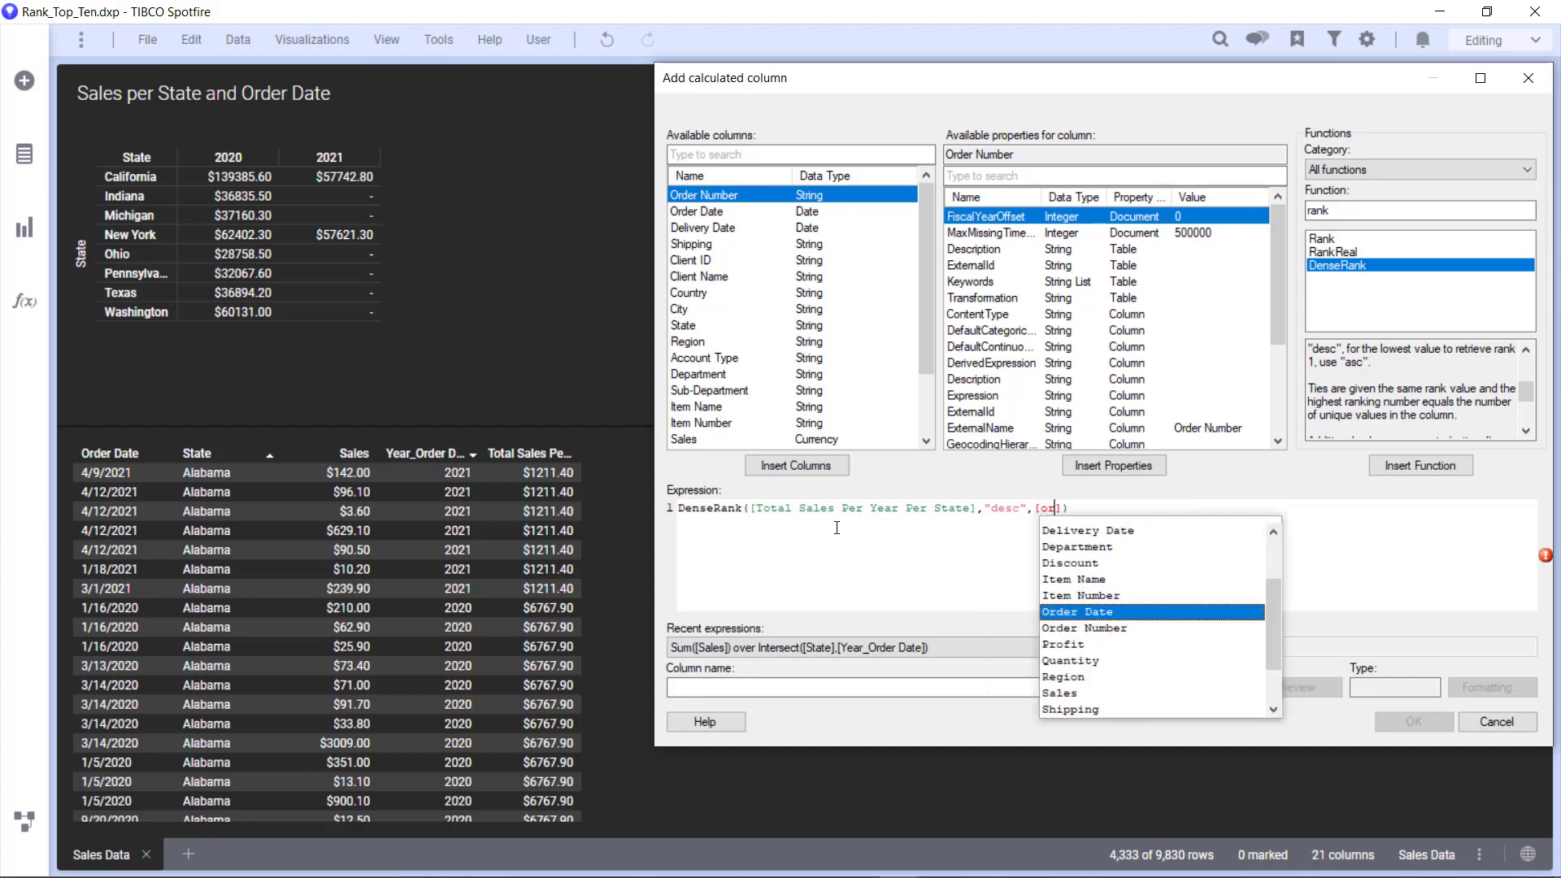
key(Escape)
key(BackSpace)
key(BackSpace)
text(ye)
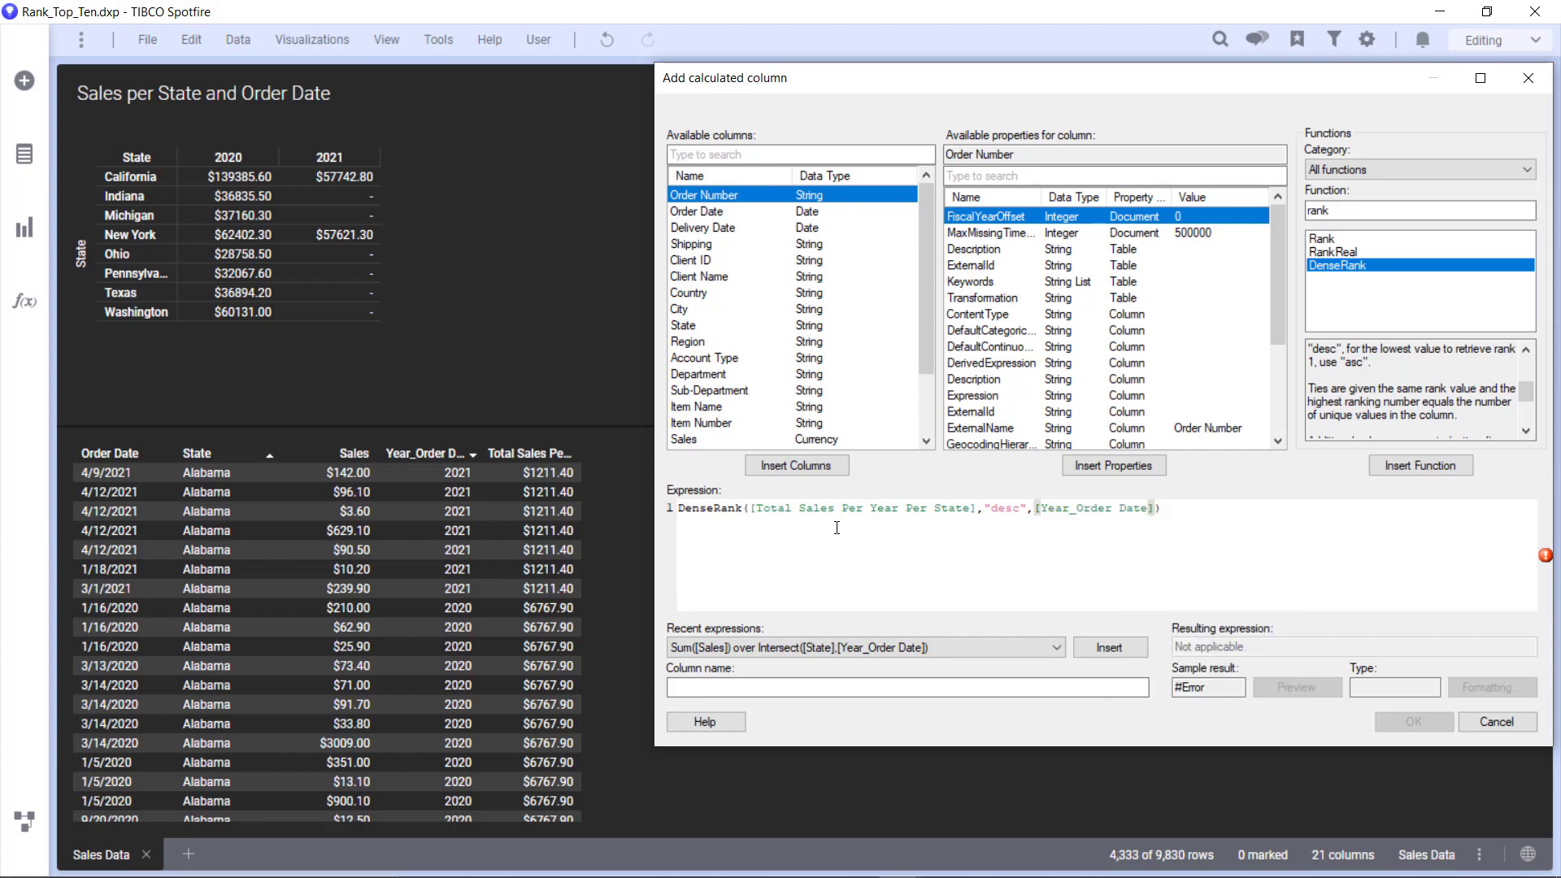
key(Return)
click(767, 687)
text(Rank)
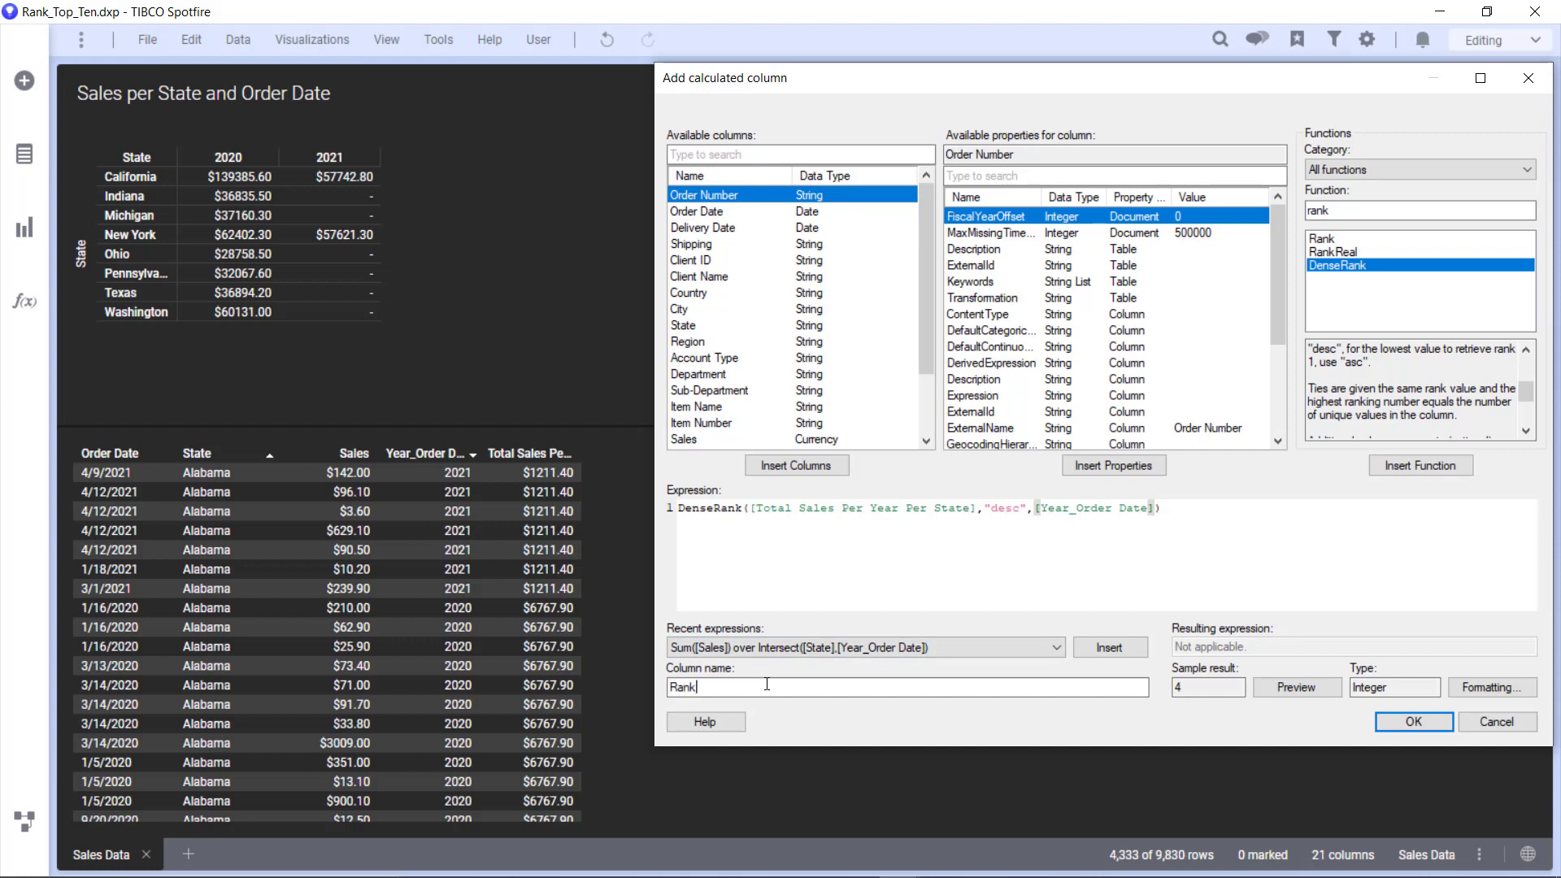
text( of Sales Per State Per Year)
click(1421, 719)
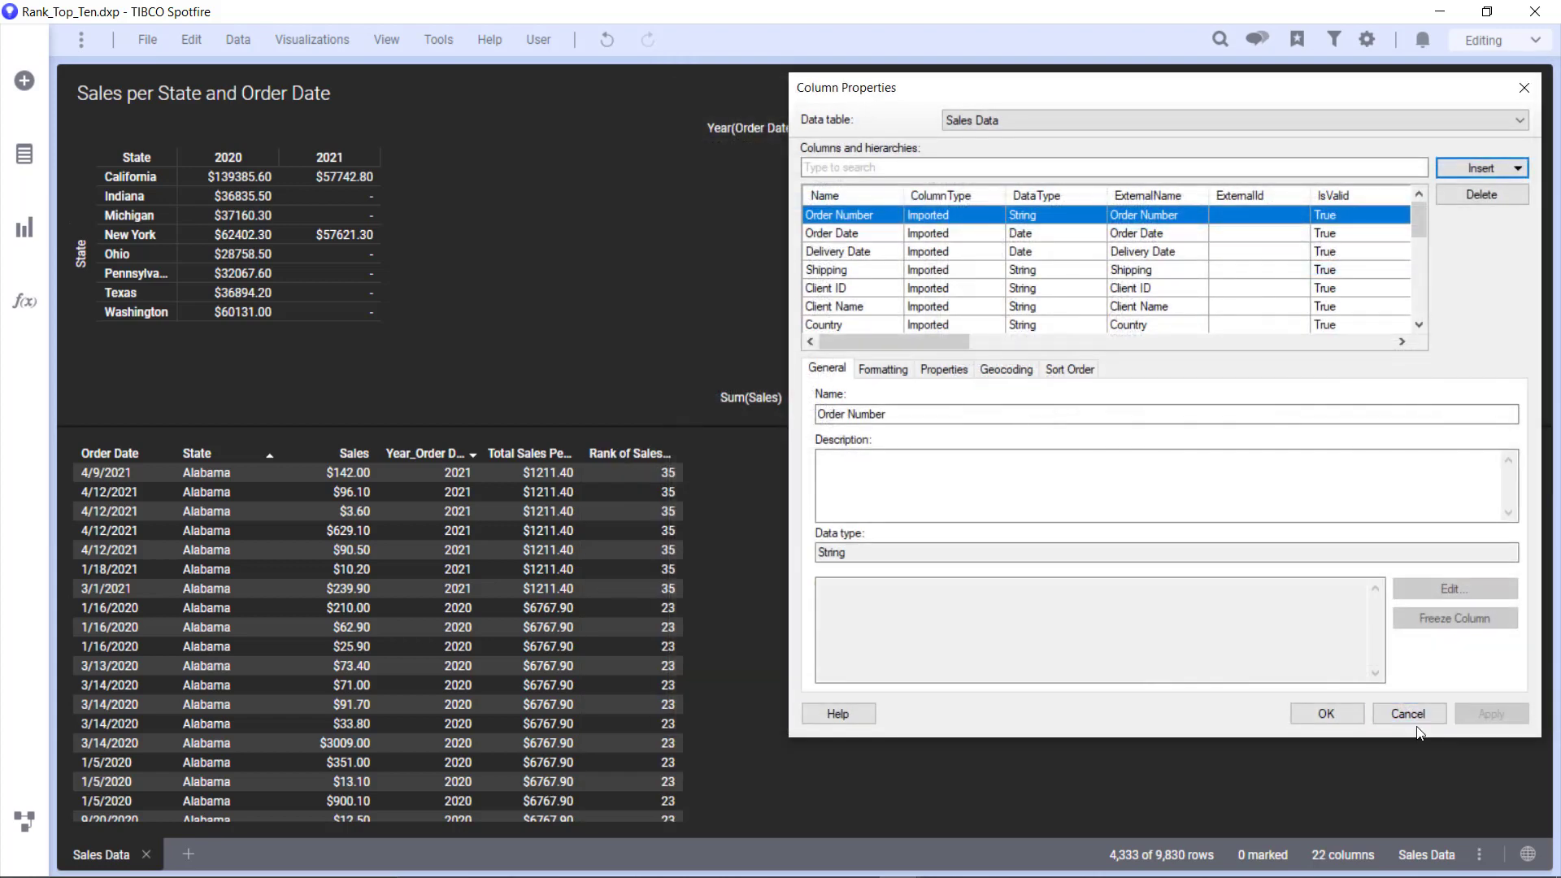
Close Column Properties and remove the sorting on Year_Order Date and State.
click(1351, 711)
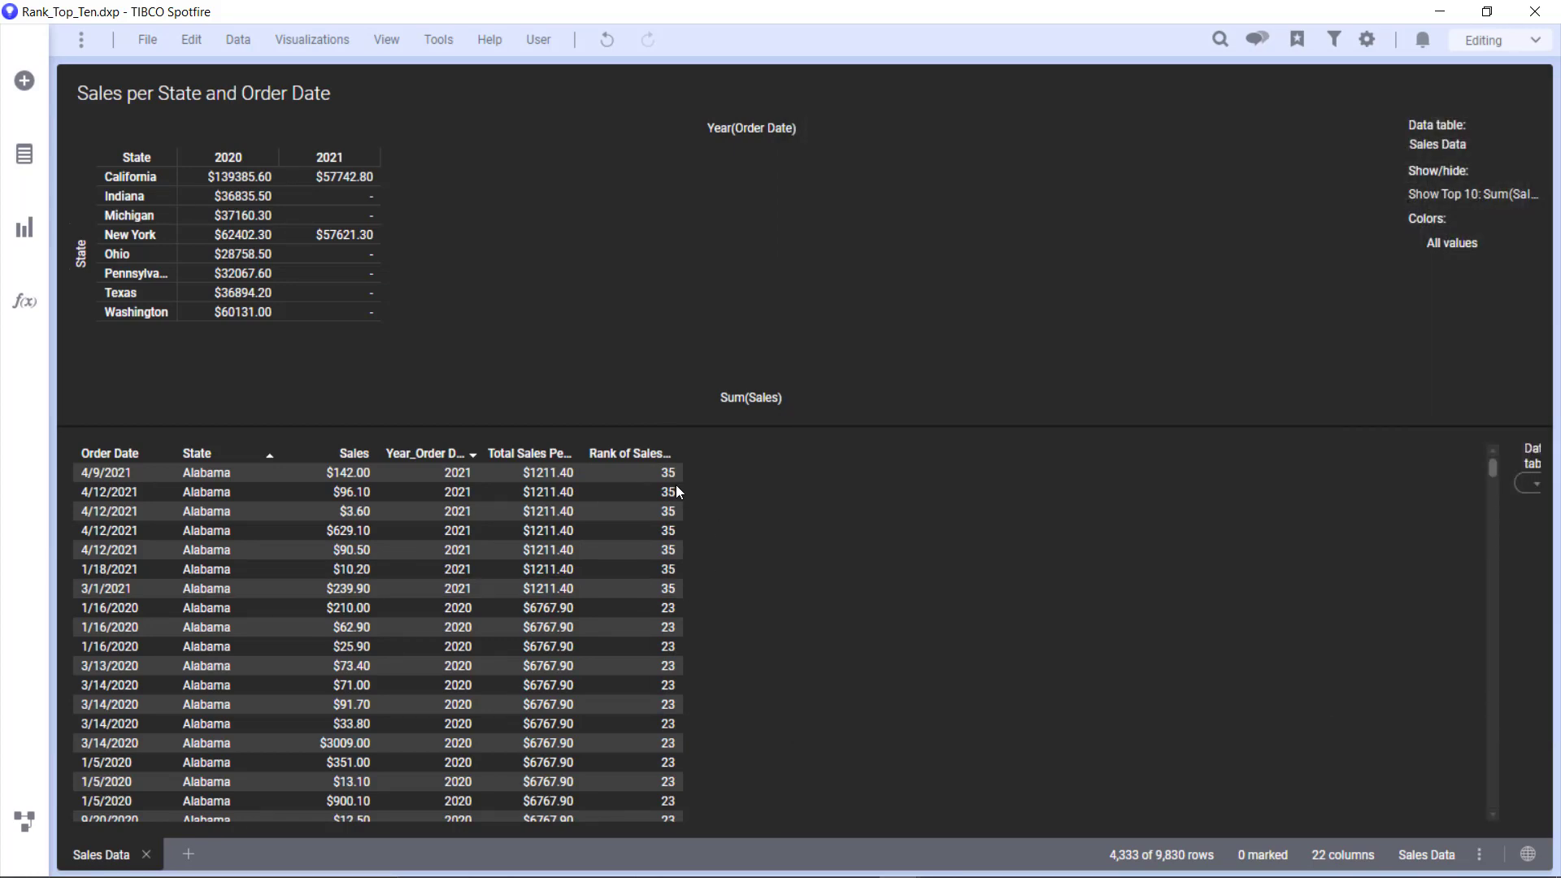
click(646, 459)
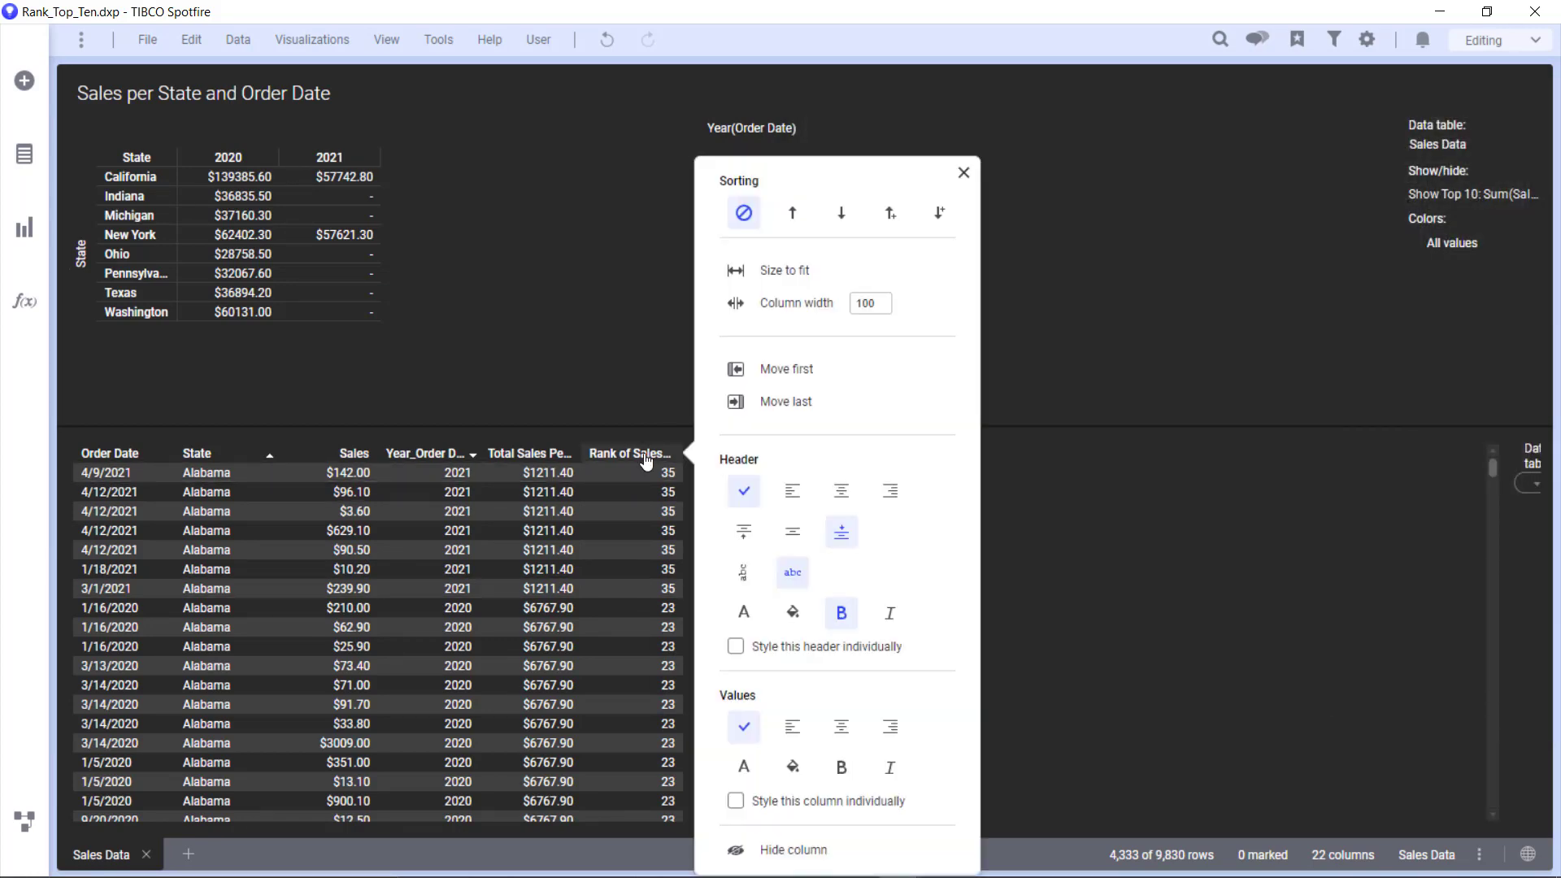
click(1070, 521)
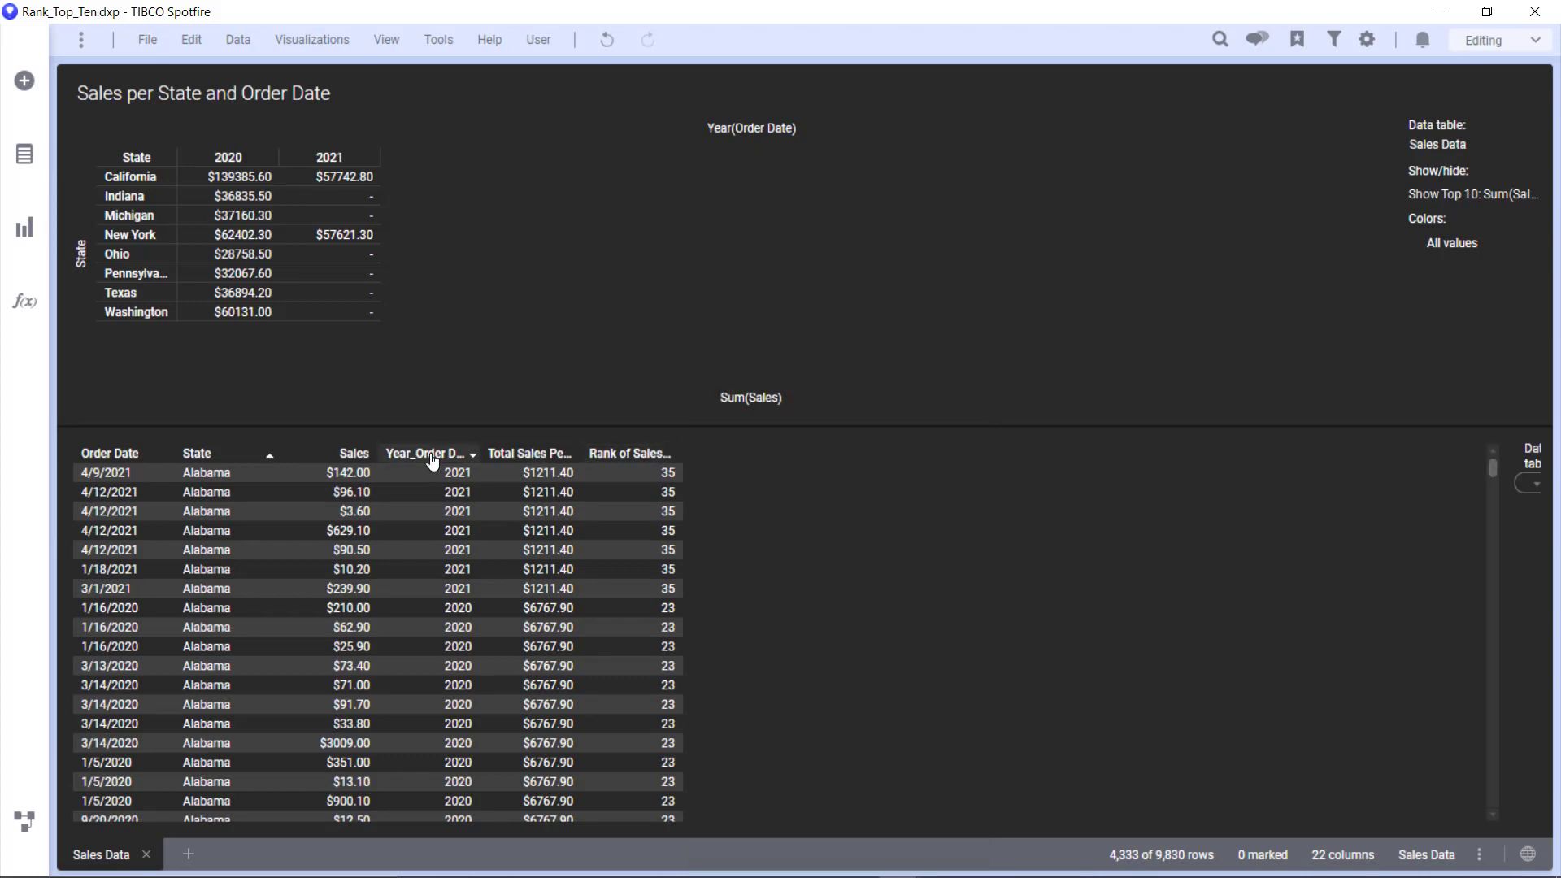
click(433, 461)
click(527, 212)
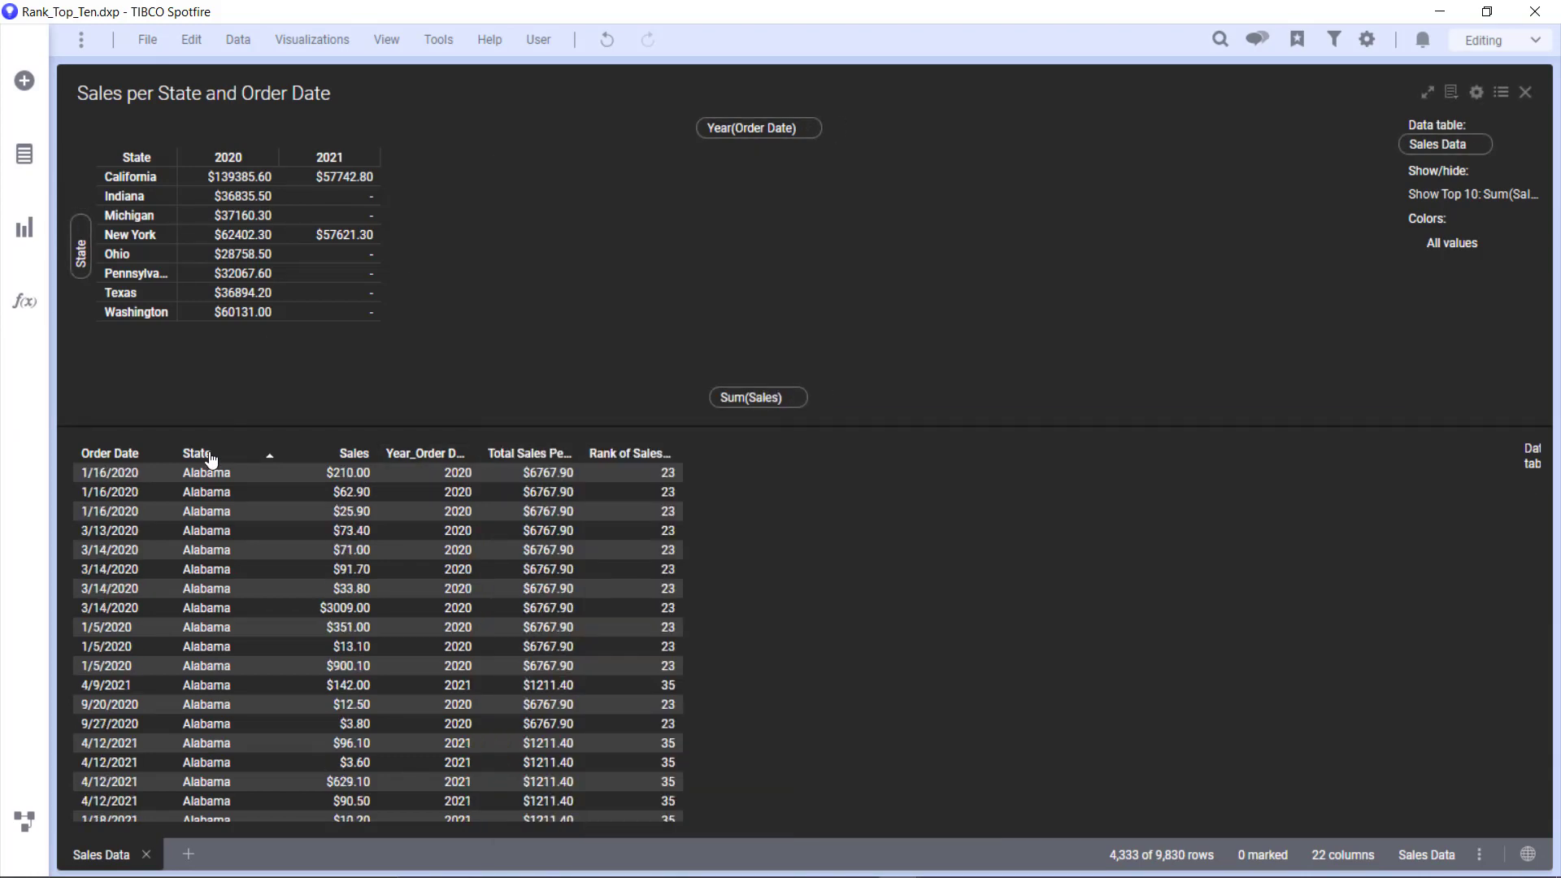
click(236, 454)
click(337, 212)
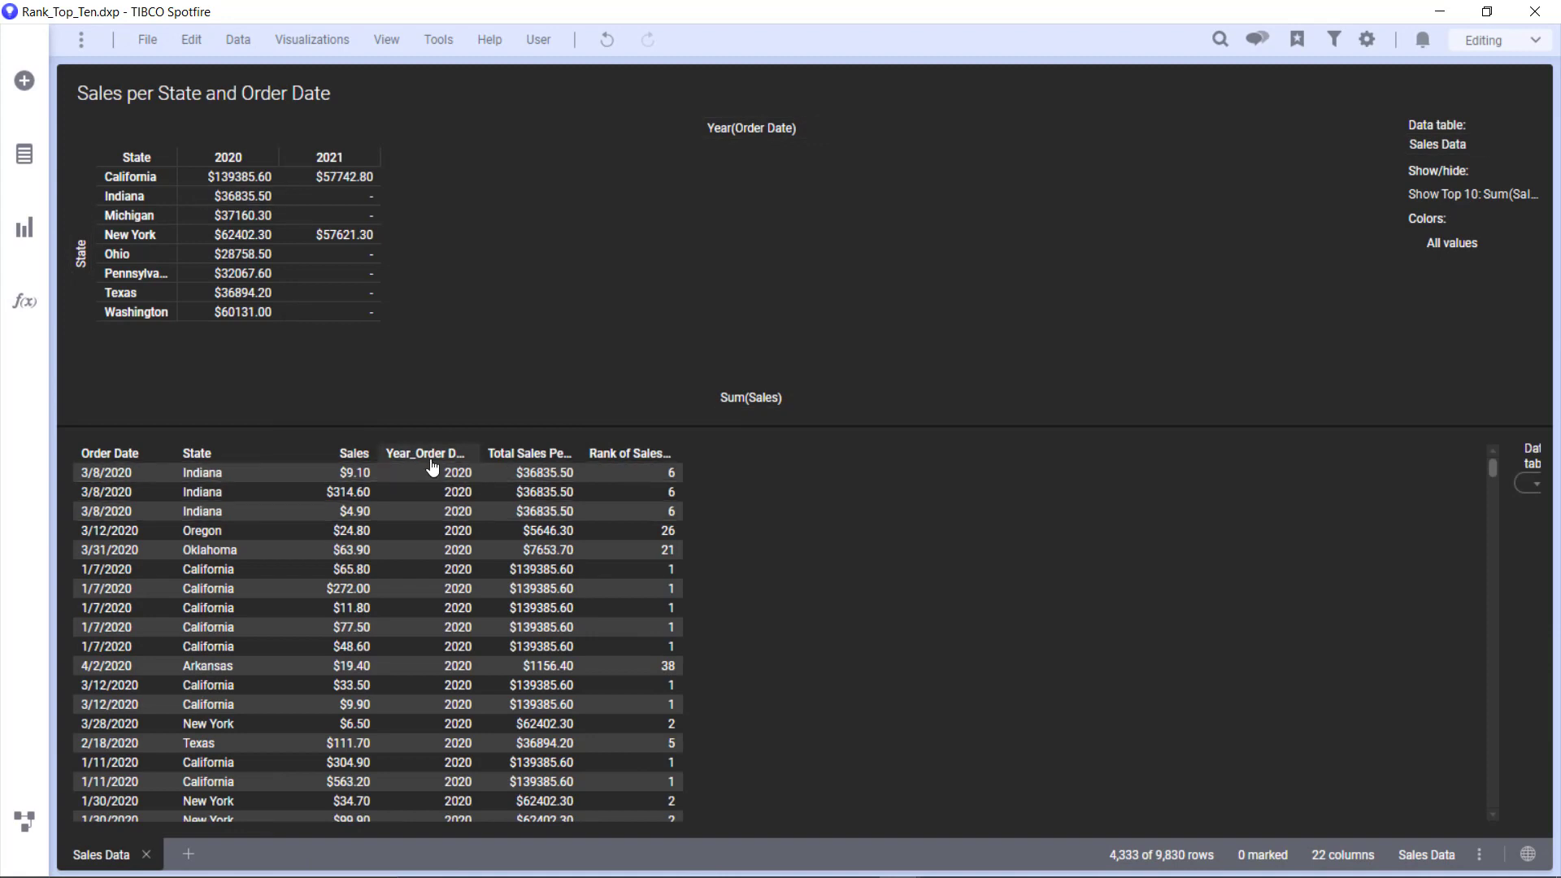
Sort the table by Year_Order Date descending, then by the rank column descending.
click(431, 461)
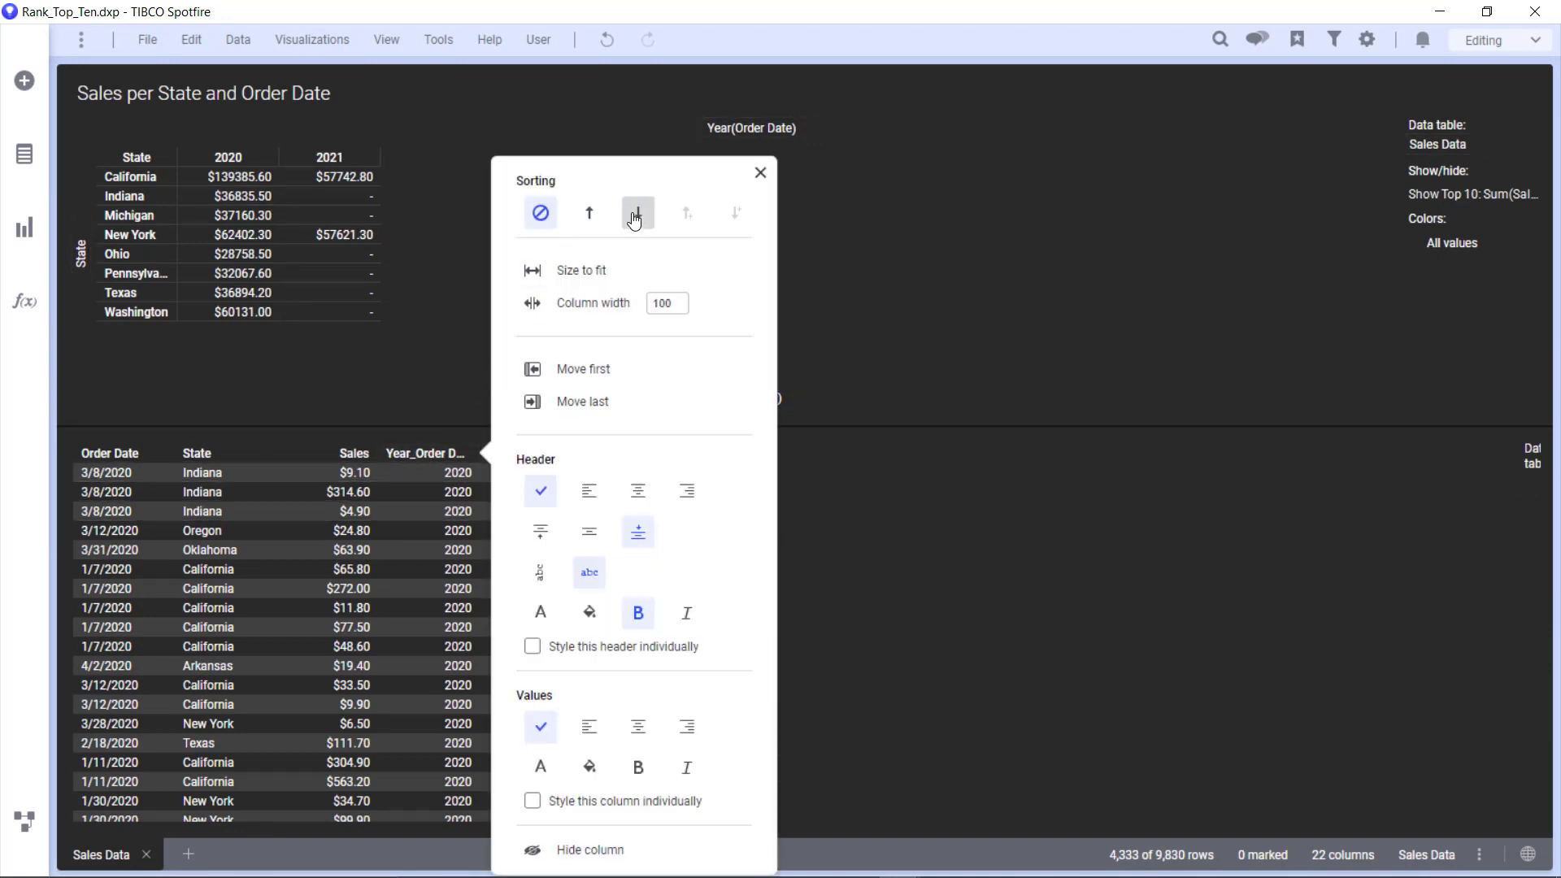
click(636, 214)
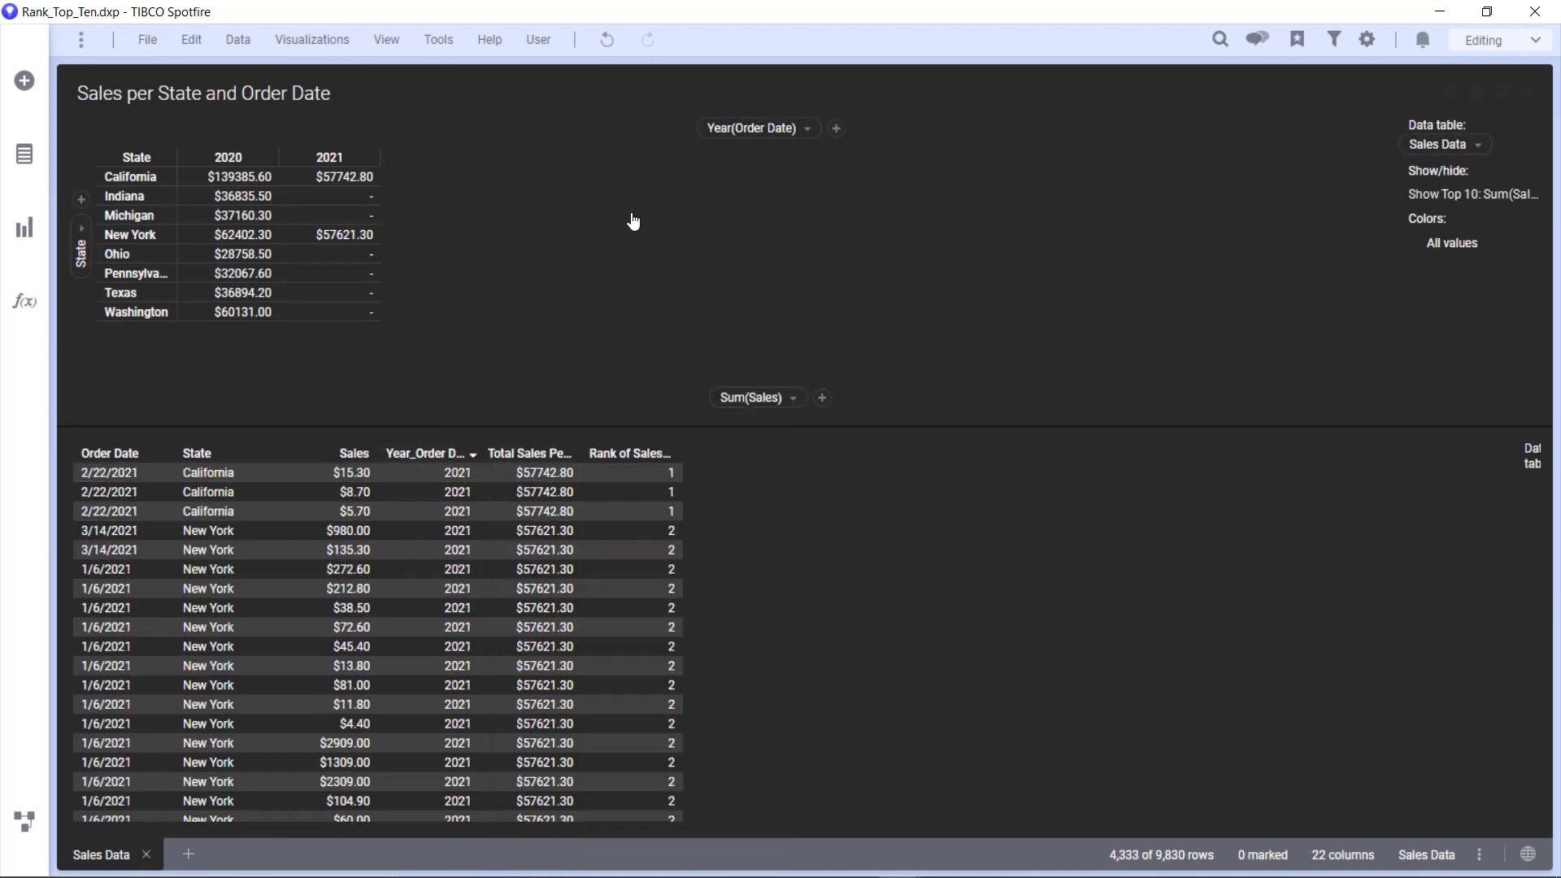
click(648, 463)
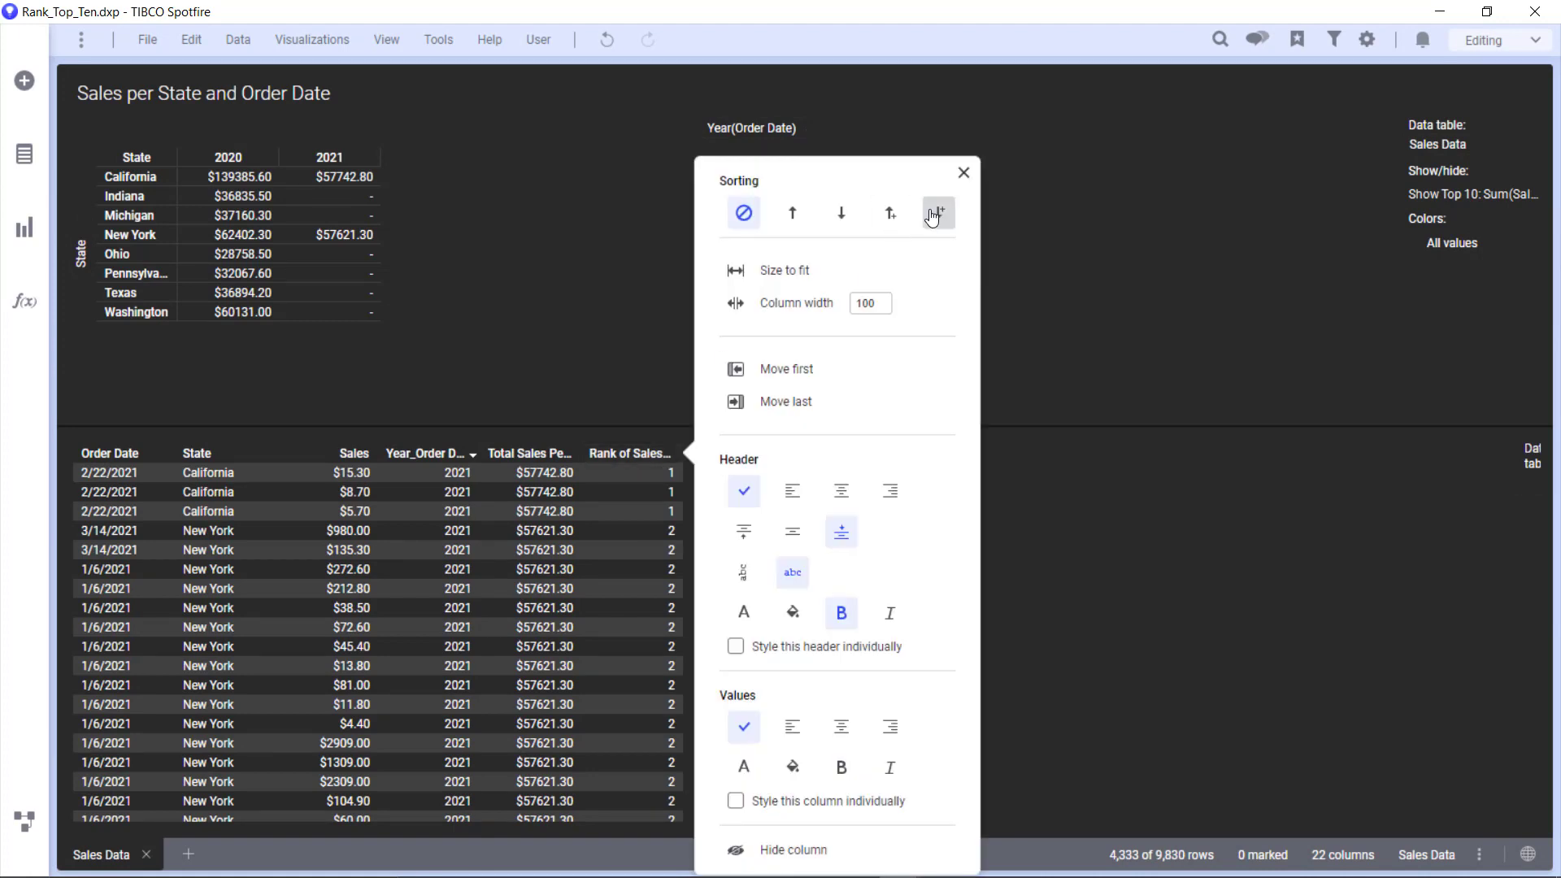
click(891, 213)
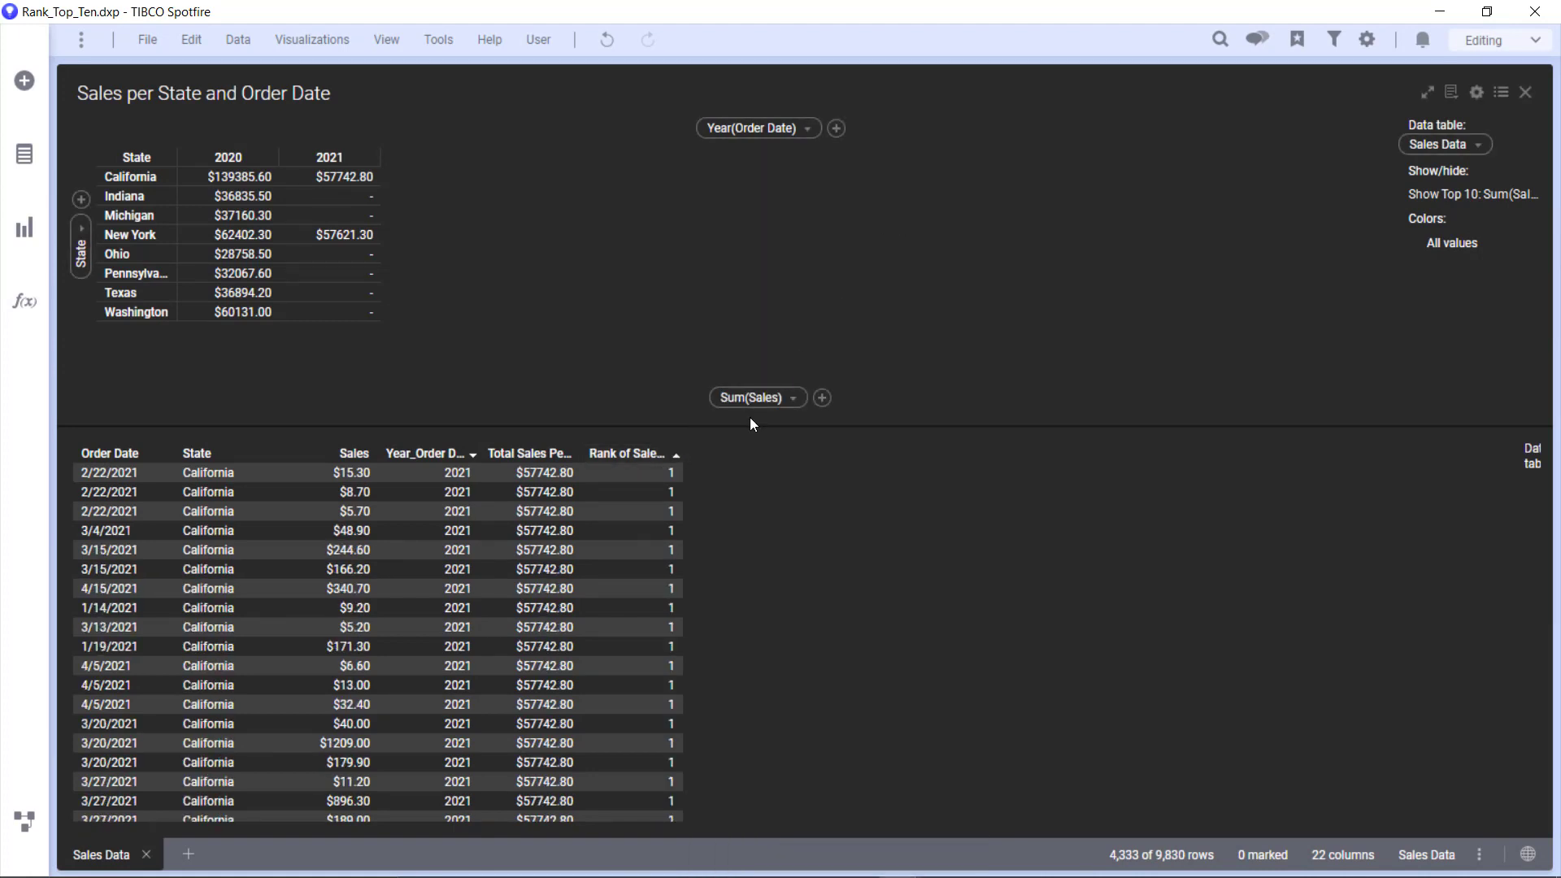
scroll(709, 485, up, 6)
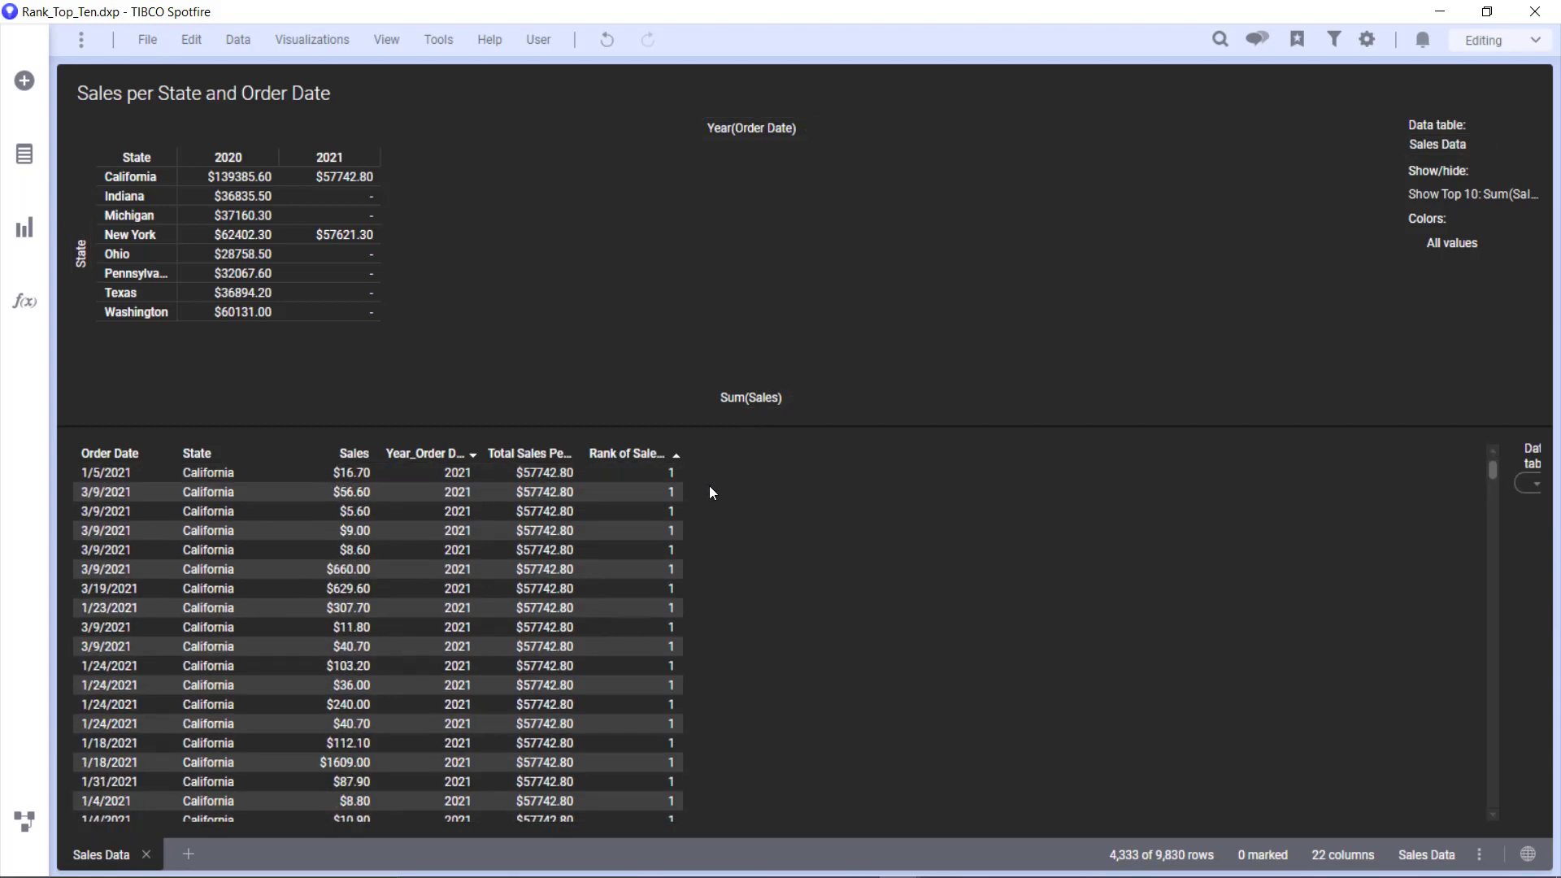
click(632, 453)
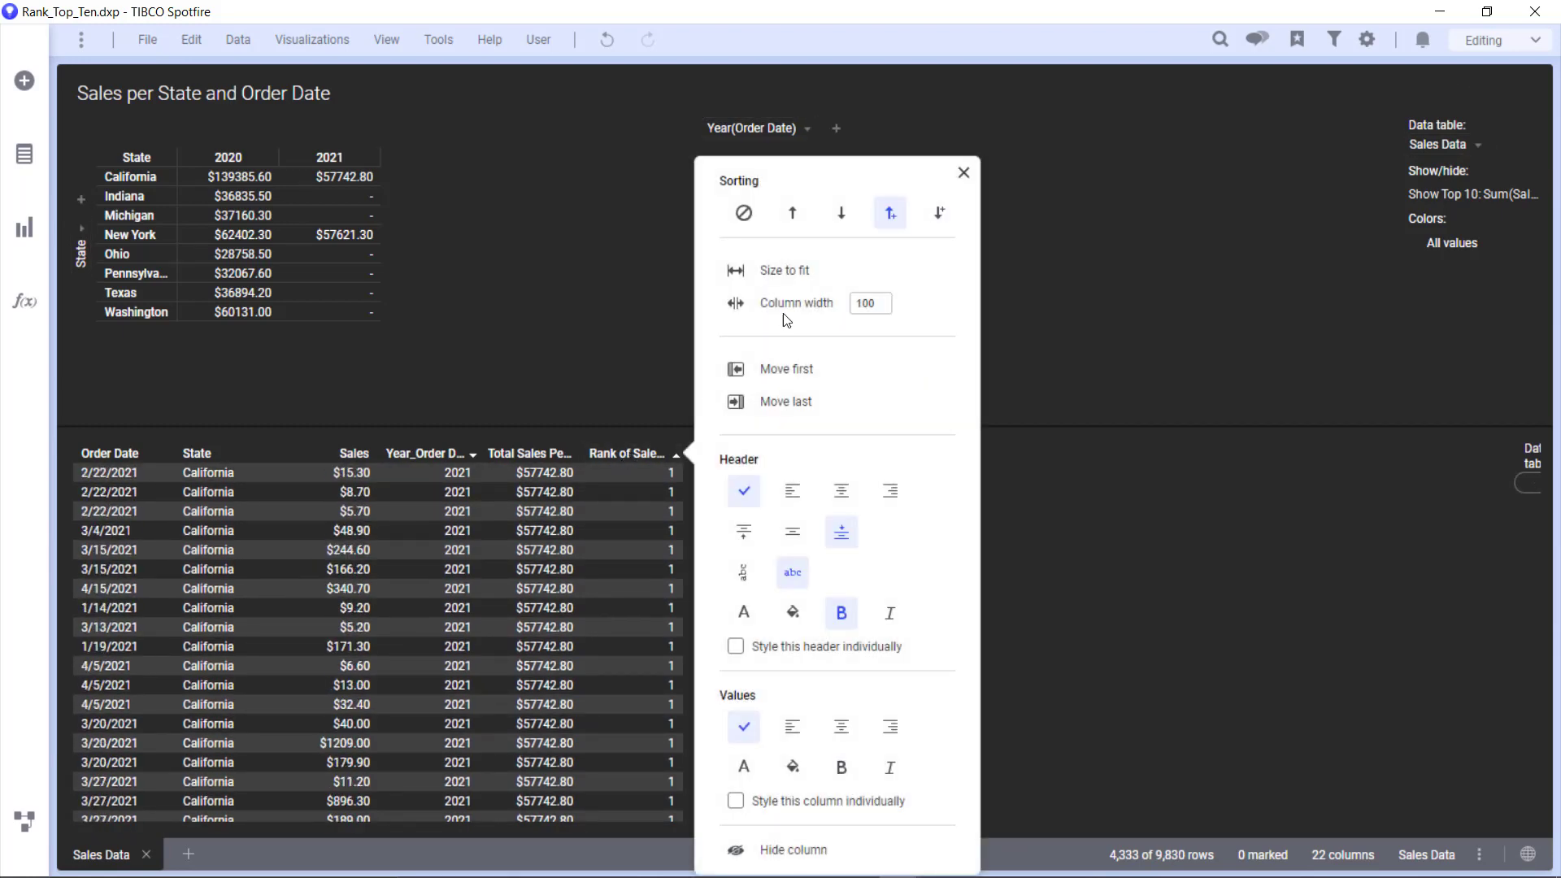
click(939, 214)
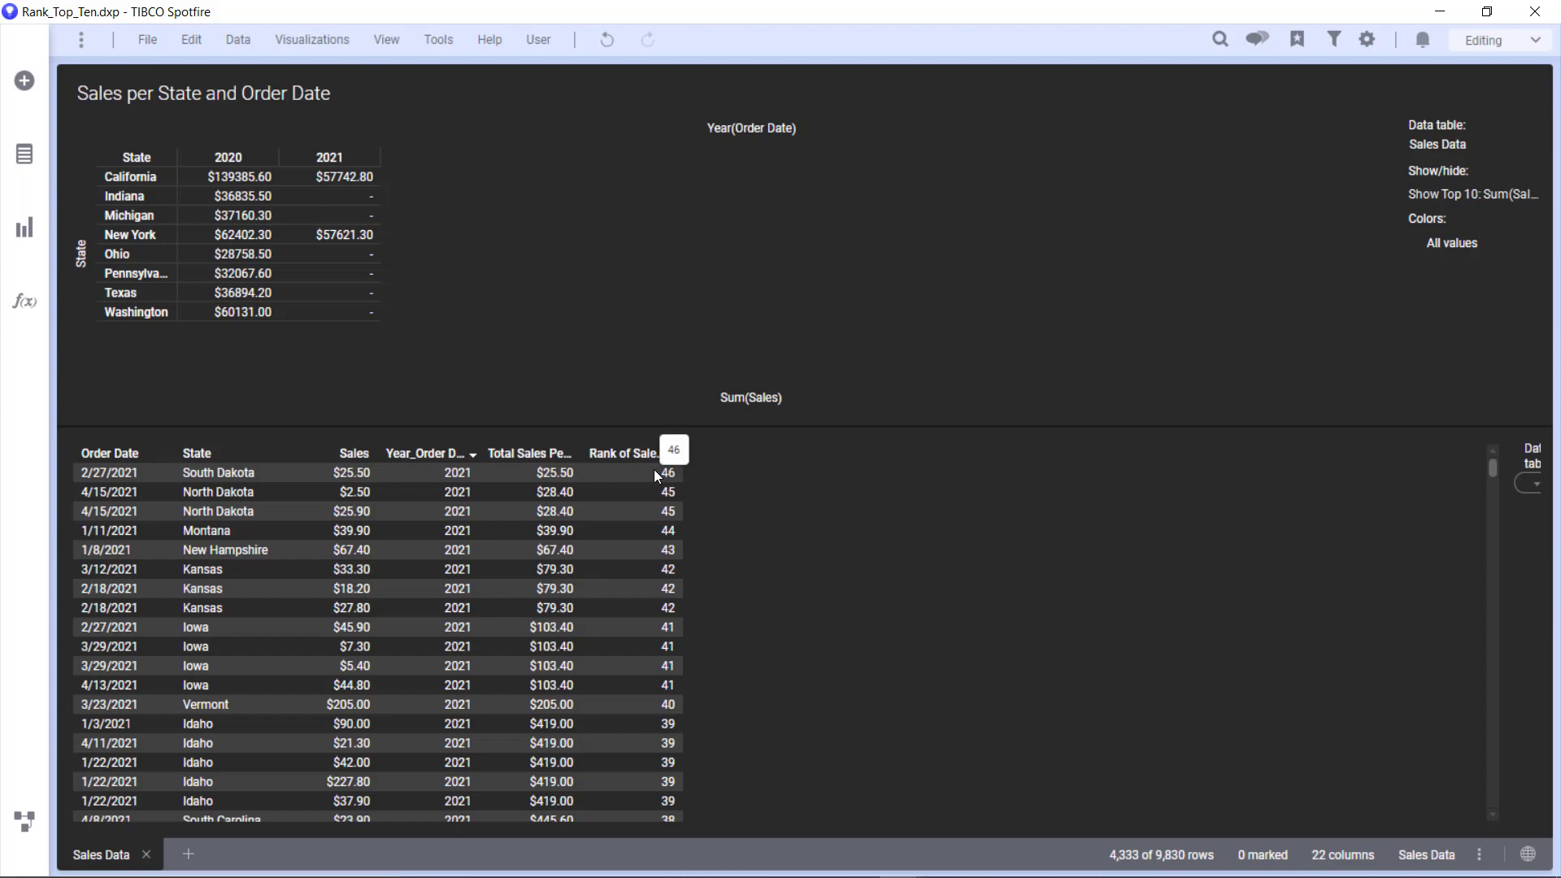
scroll(663, 471, down, 7)
scroll(665, 471, up, 7)
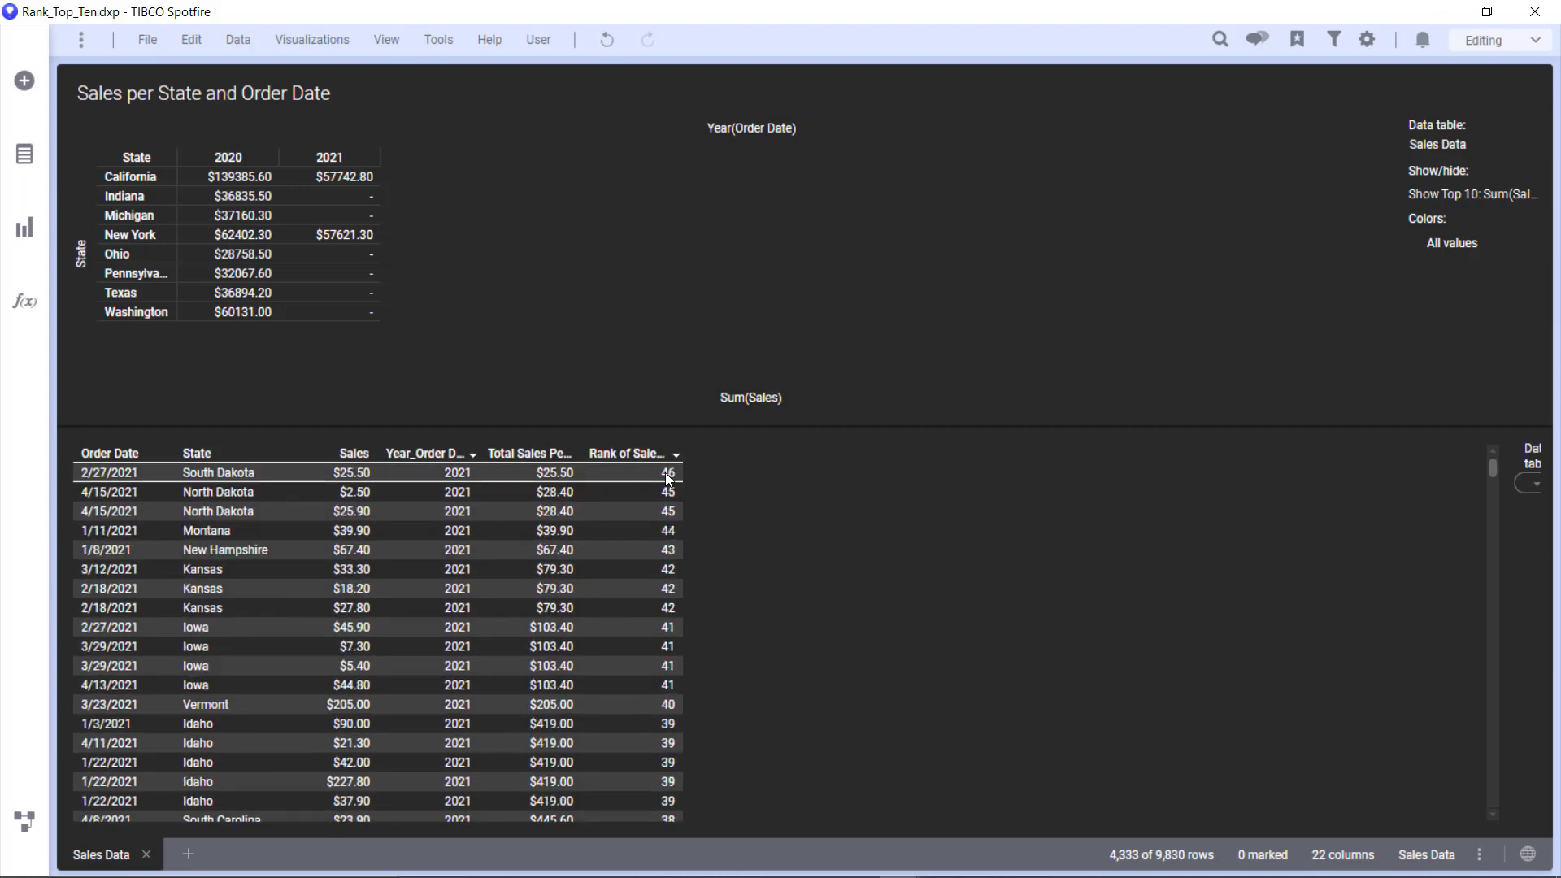
Change the rank column's formula from DenseRank to Rank and apply it.
click(238, 40)
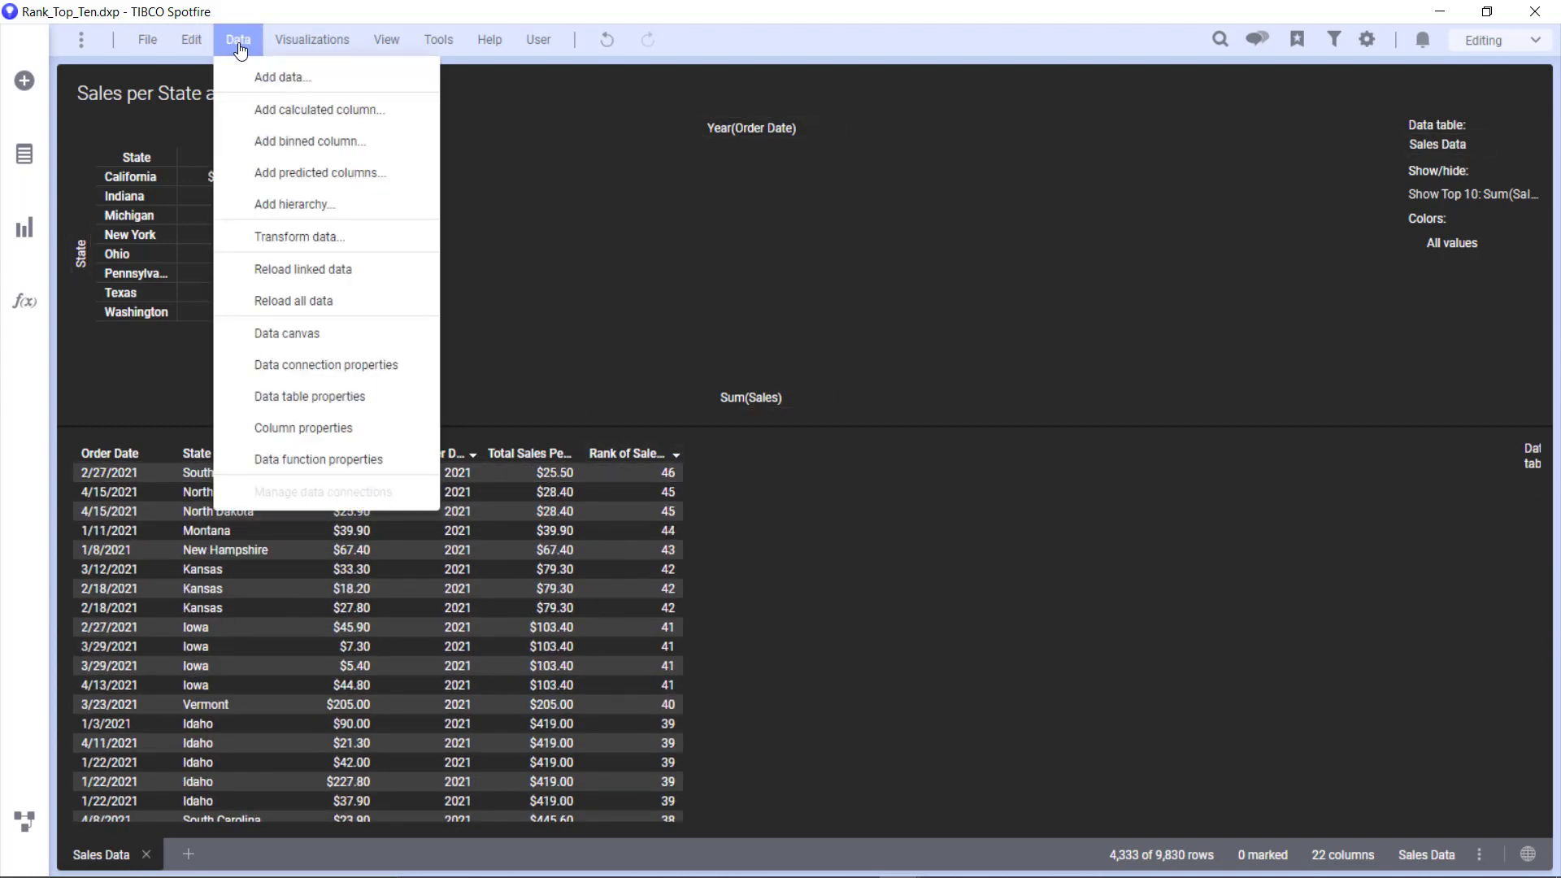
click(297, 429)
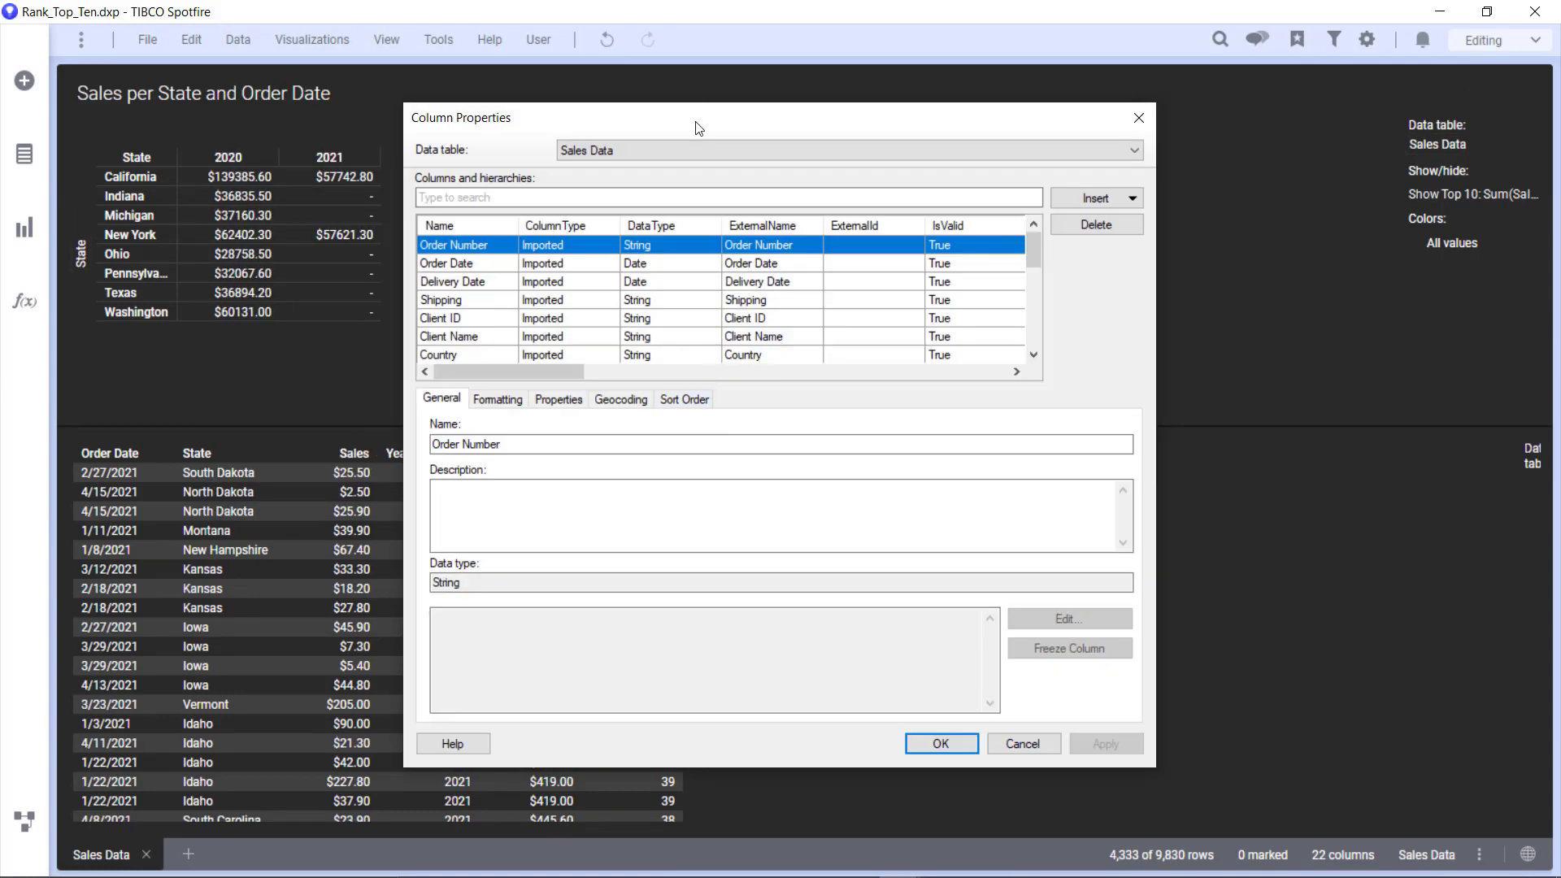
drag(667, 127, 1030, 104)
scroll(1008, 293, down, 5)
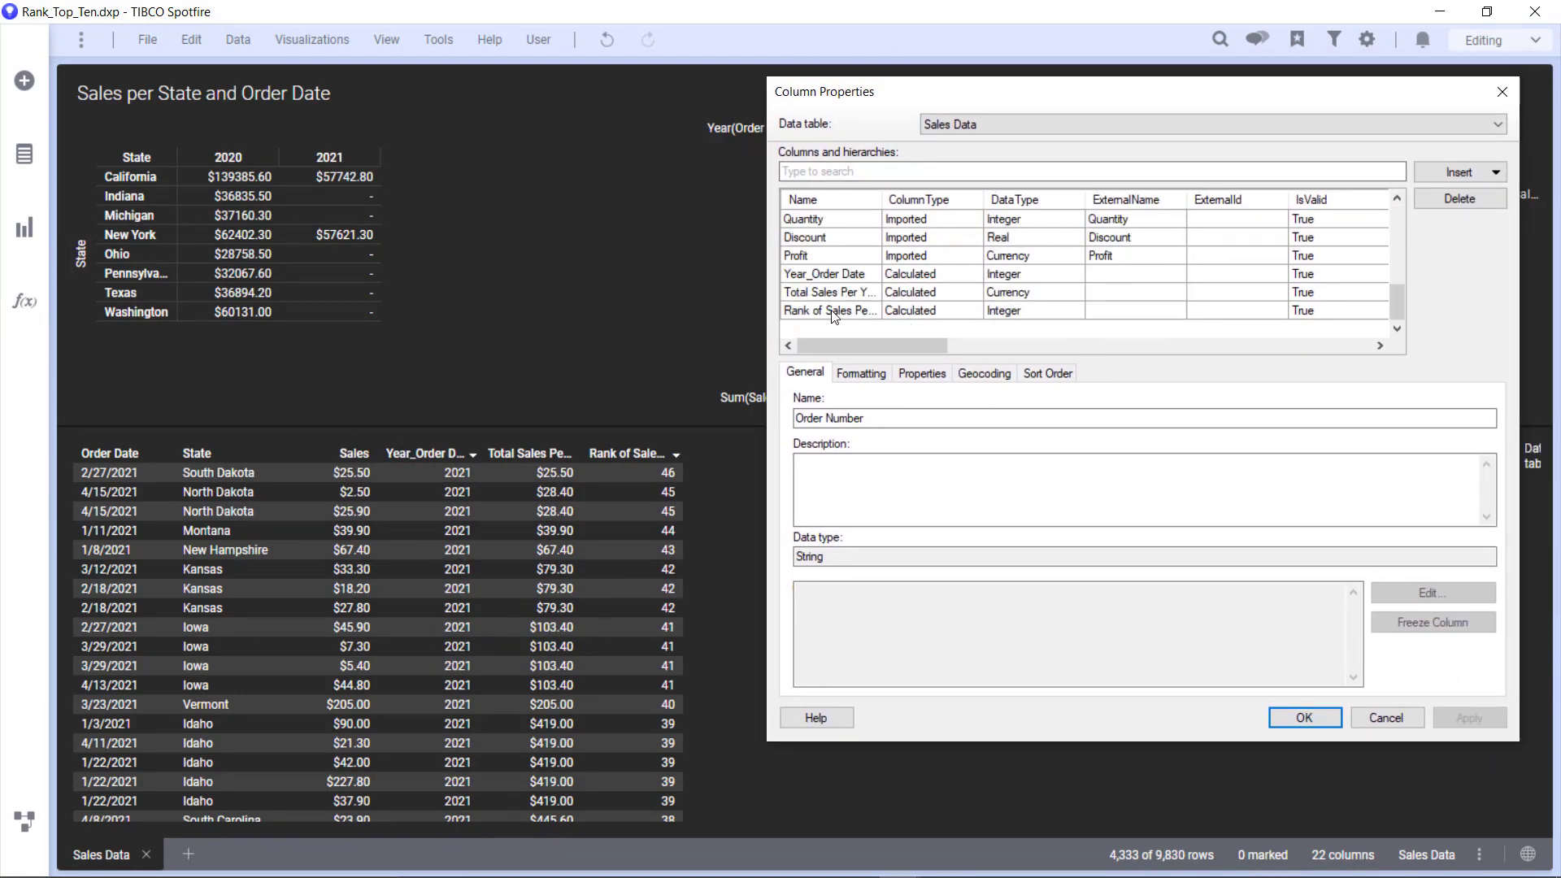
click(834, 312)
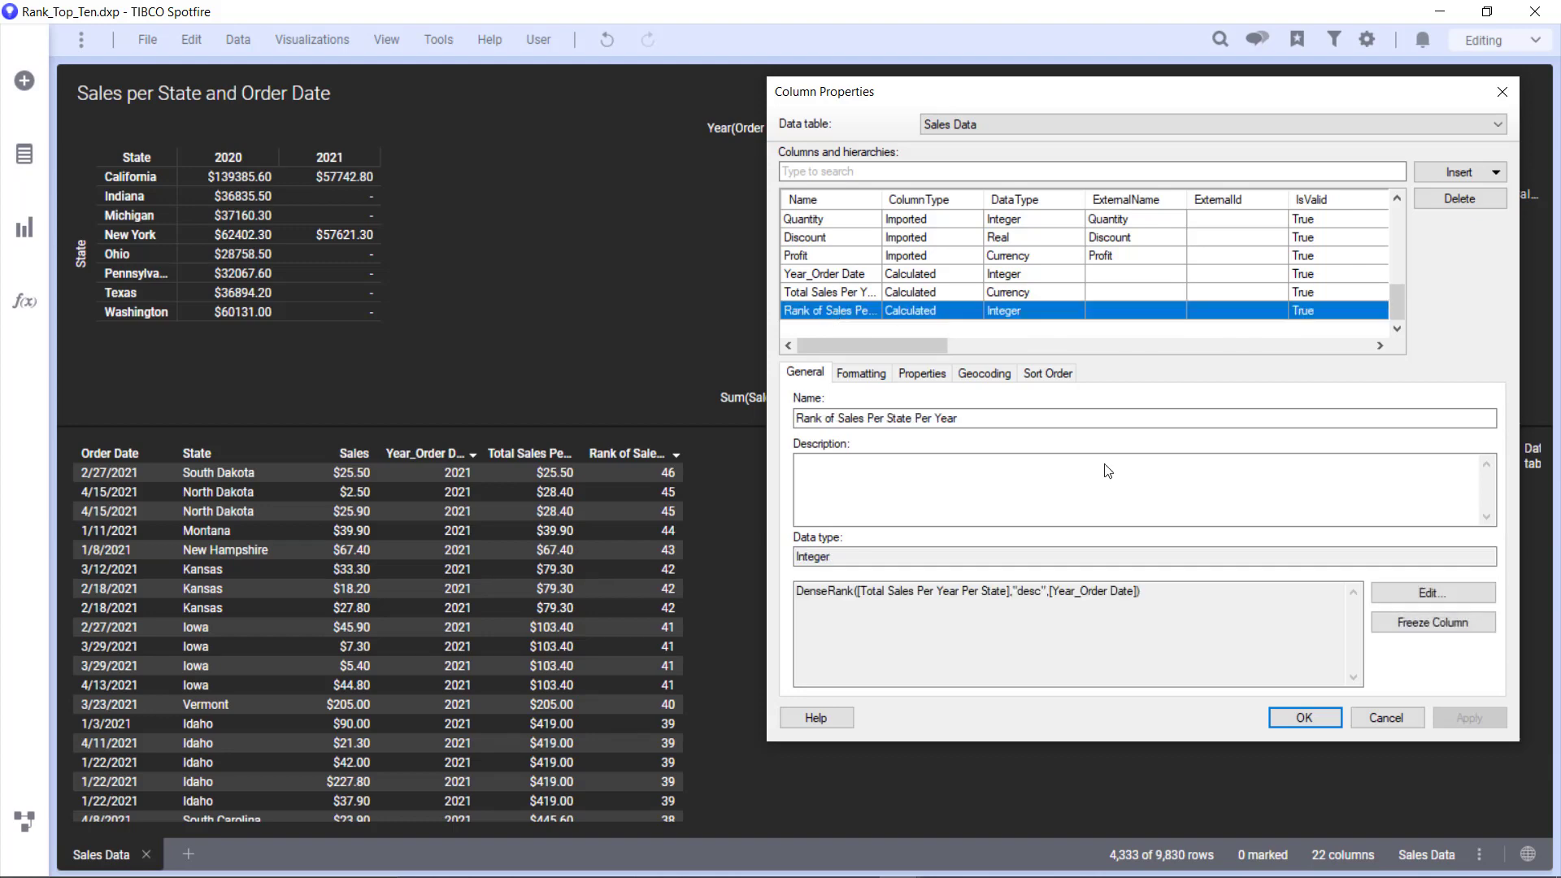
click(1432, 592)
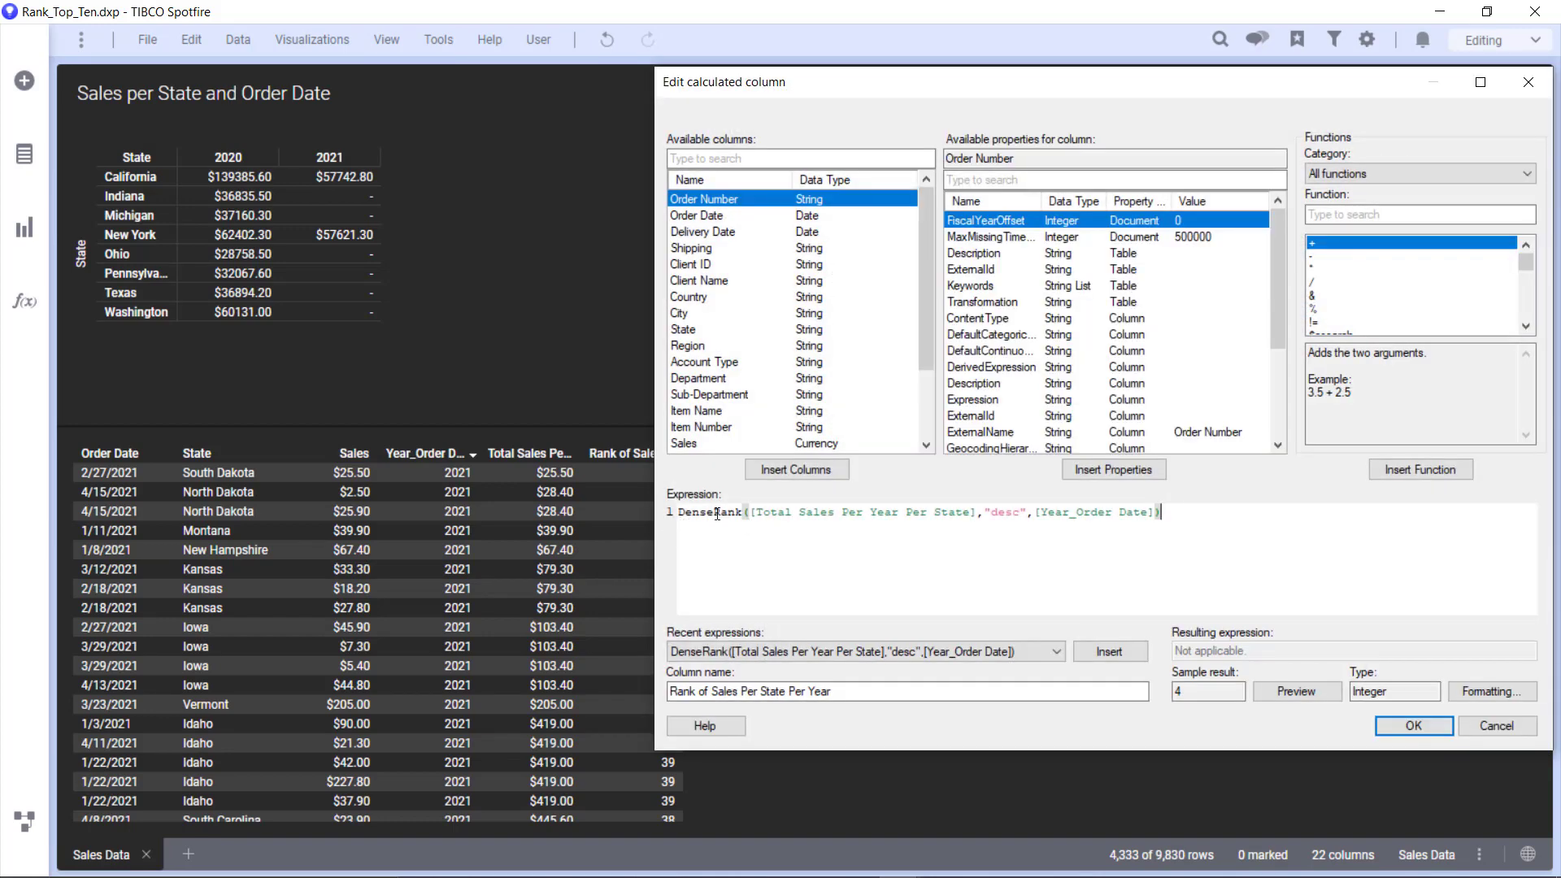
drag(813, 81, 887, 87)
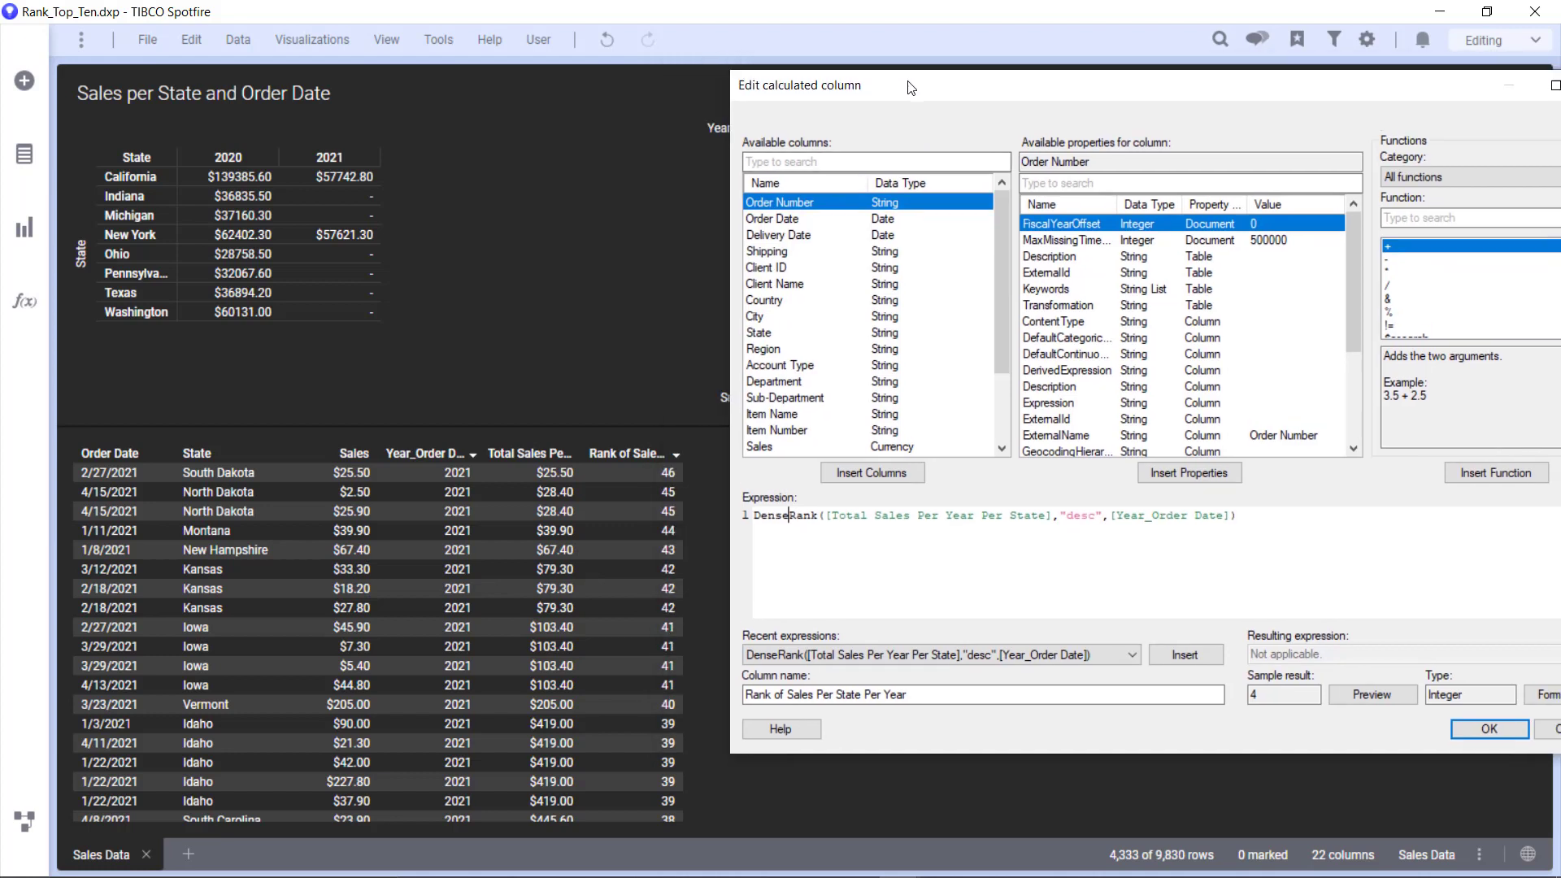
click(788, 525)
drag(789, 518, 686, 518)
key(BackSpace)
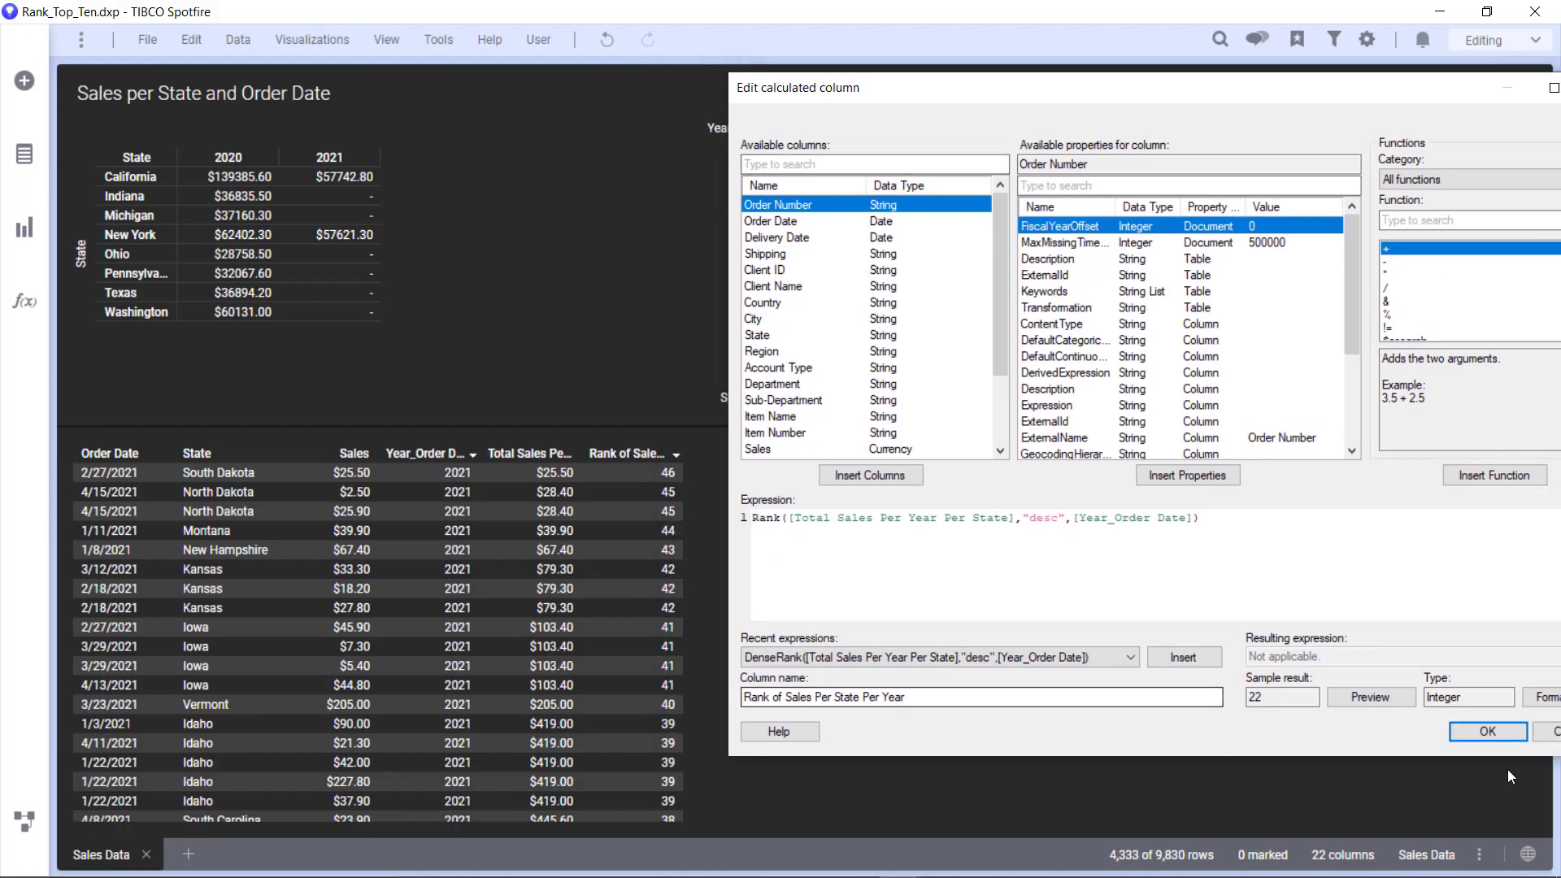
click(1487, 732)
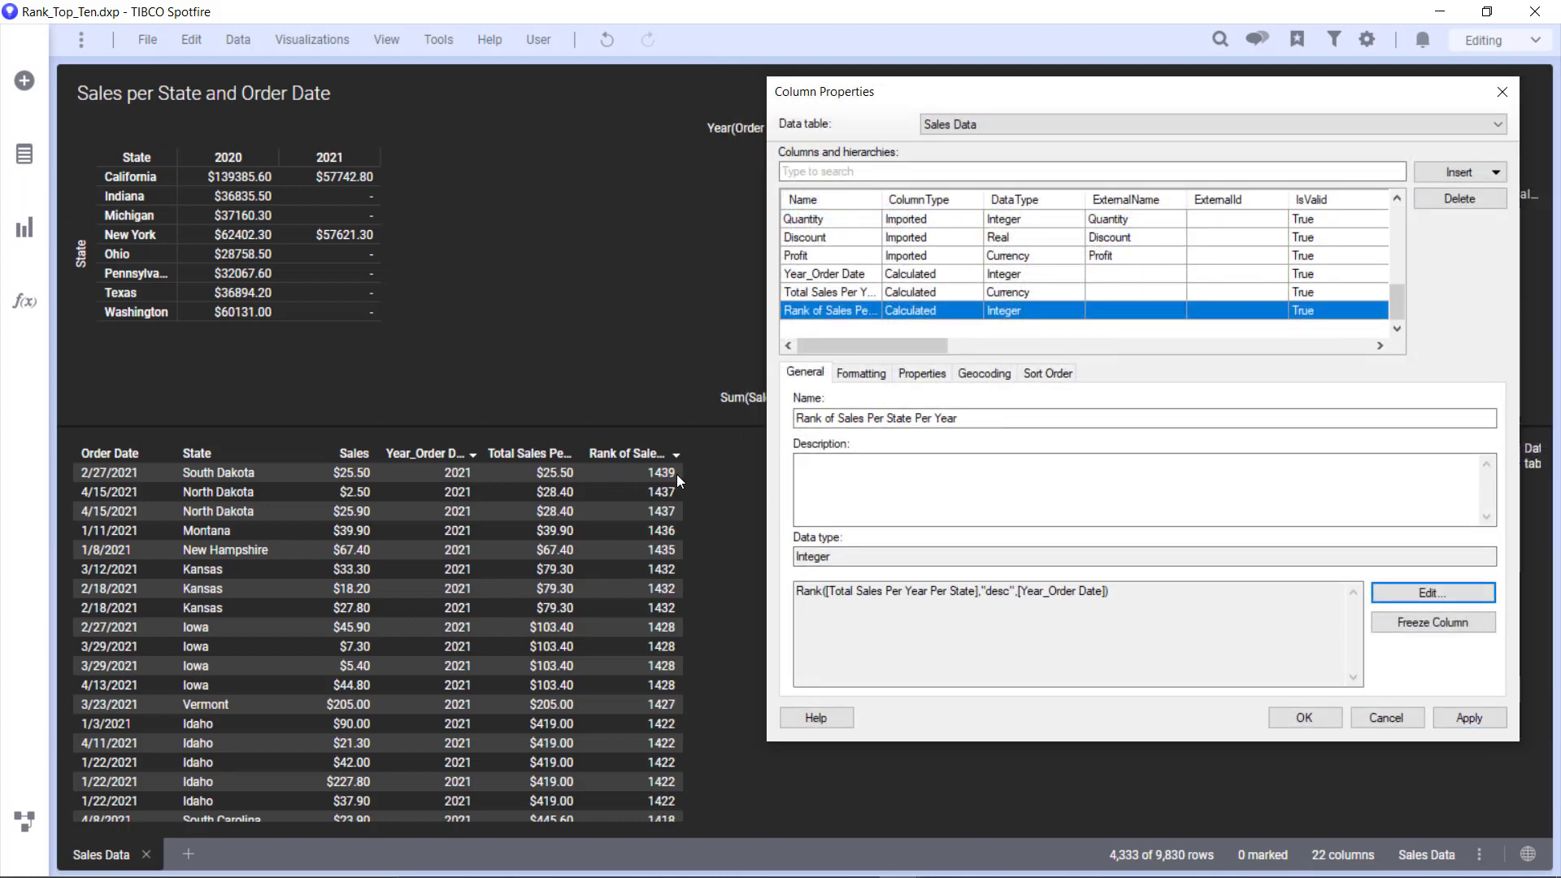
Restore DenseRank in the rank column's formula and apply it.
click(1449, 587)
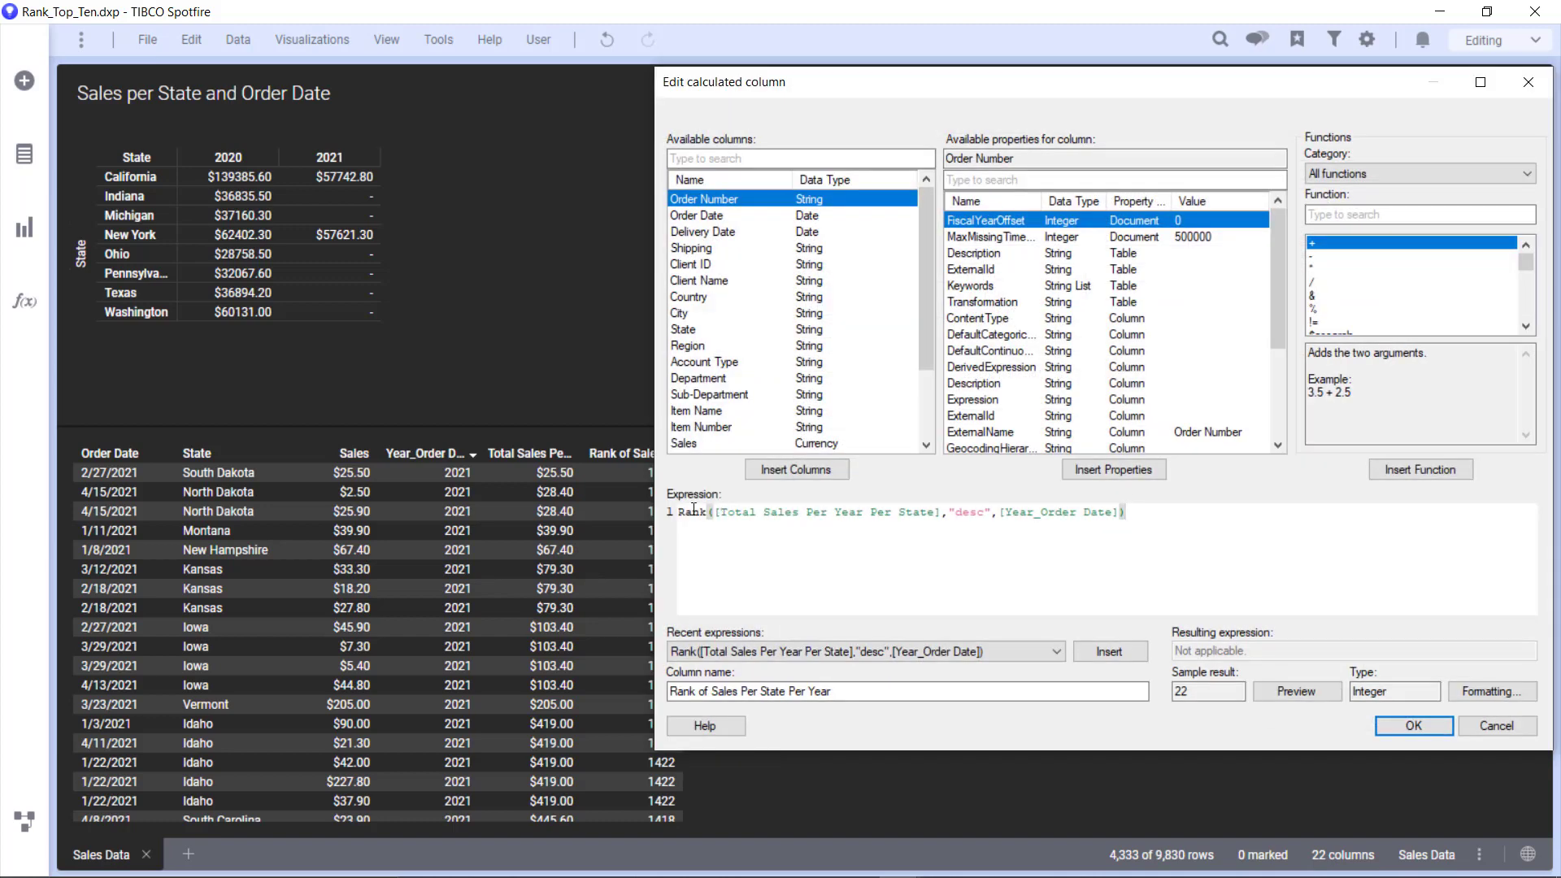
click(679, 511)
text(Dense)
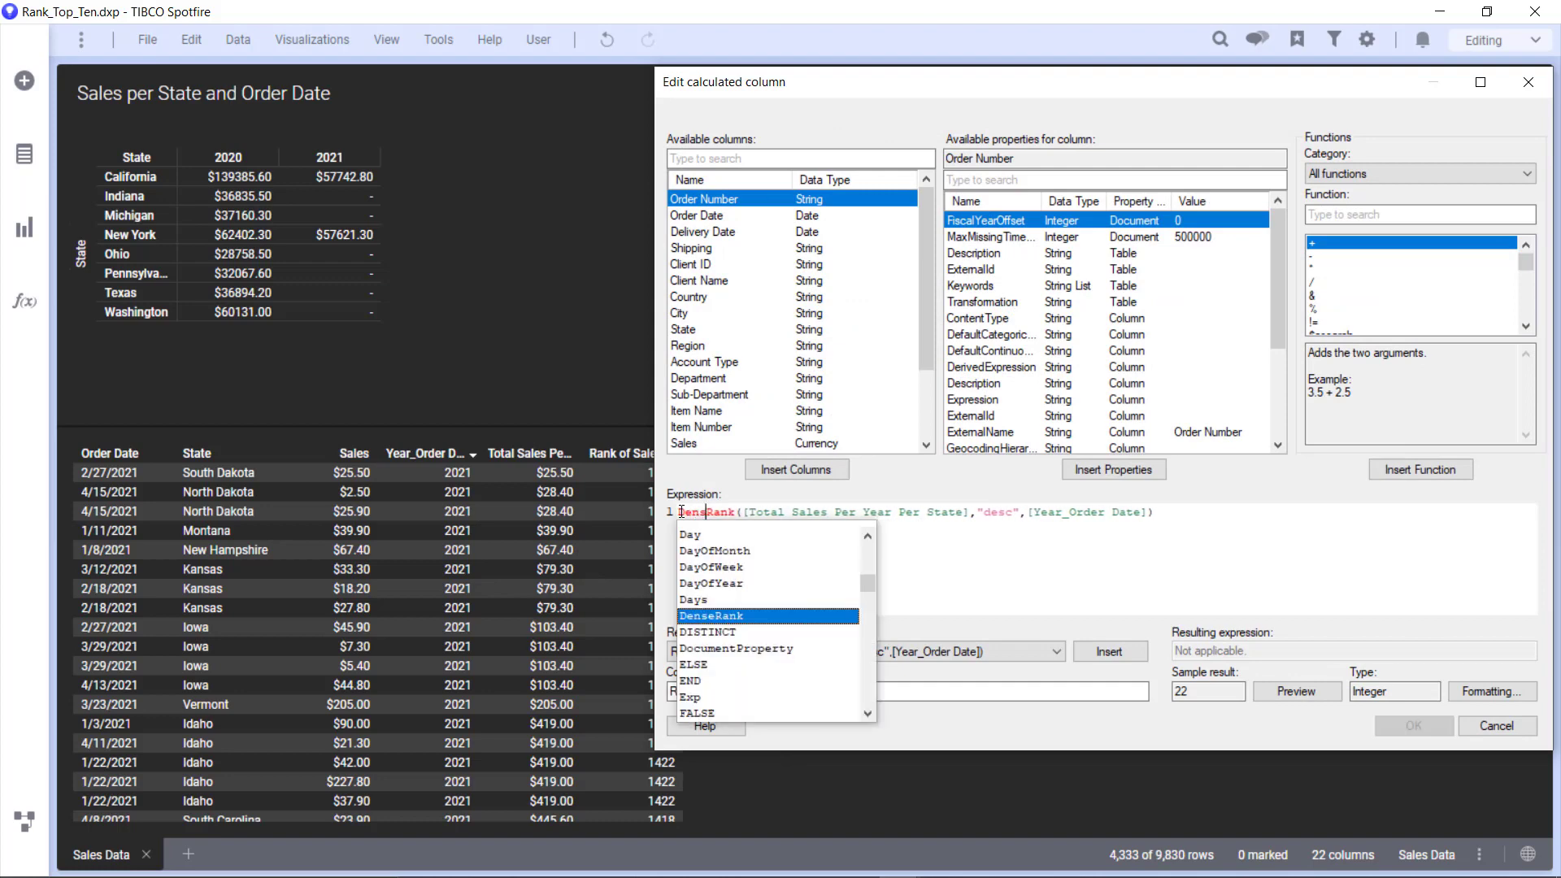
click(1414, 725)
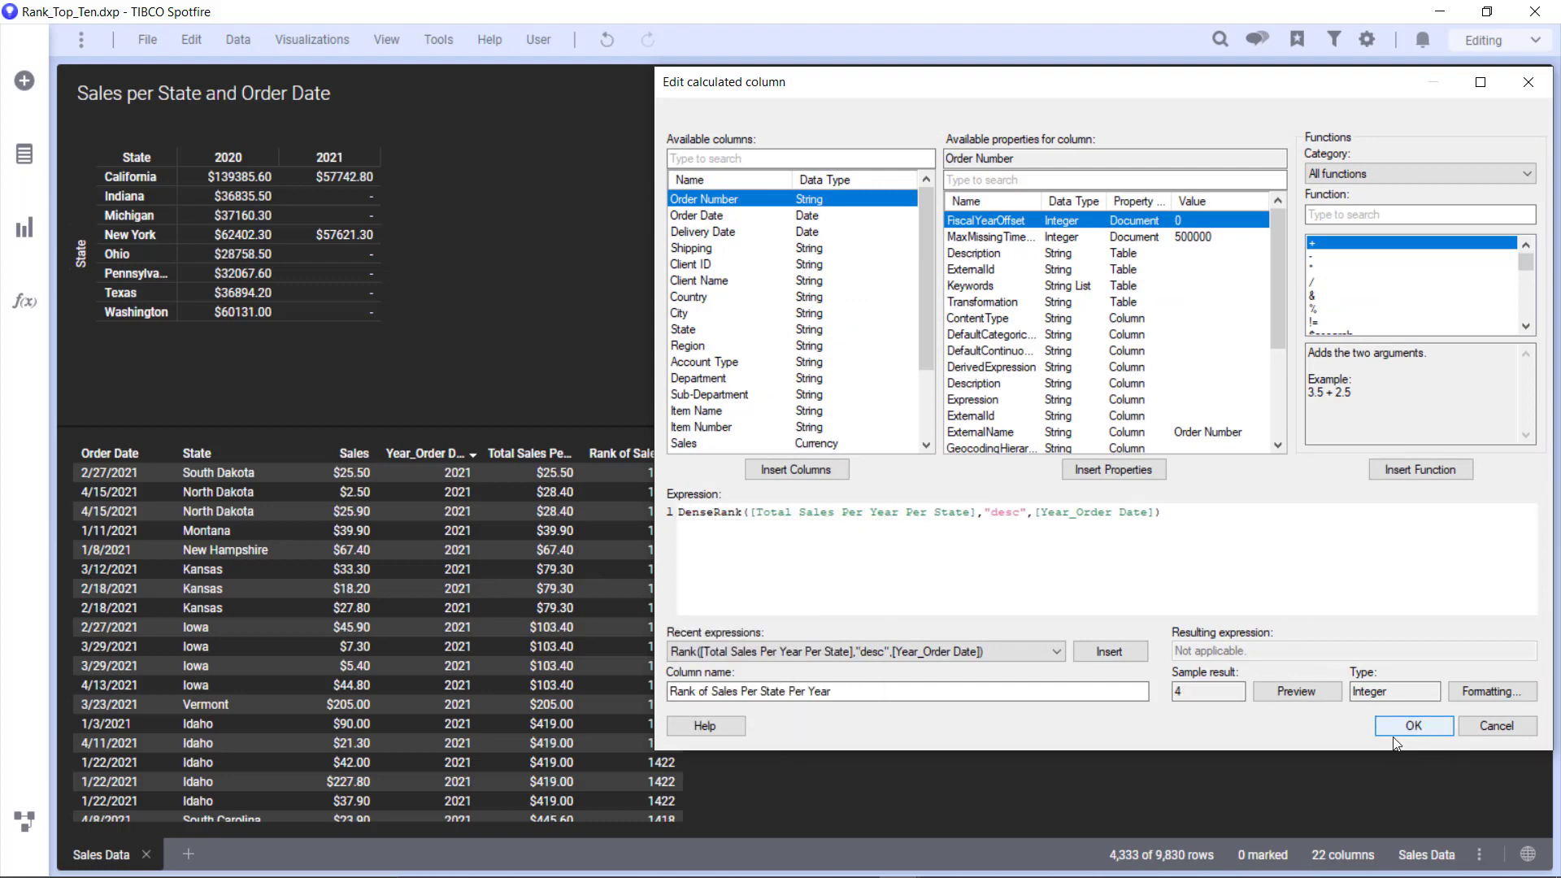
click(1414, 726)
Duplicate the Sales per State and Order Date cross table and place it beside the original.
click(1328, 718)
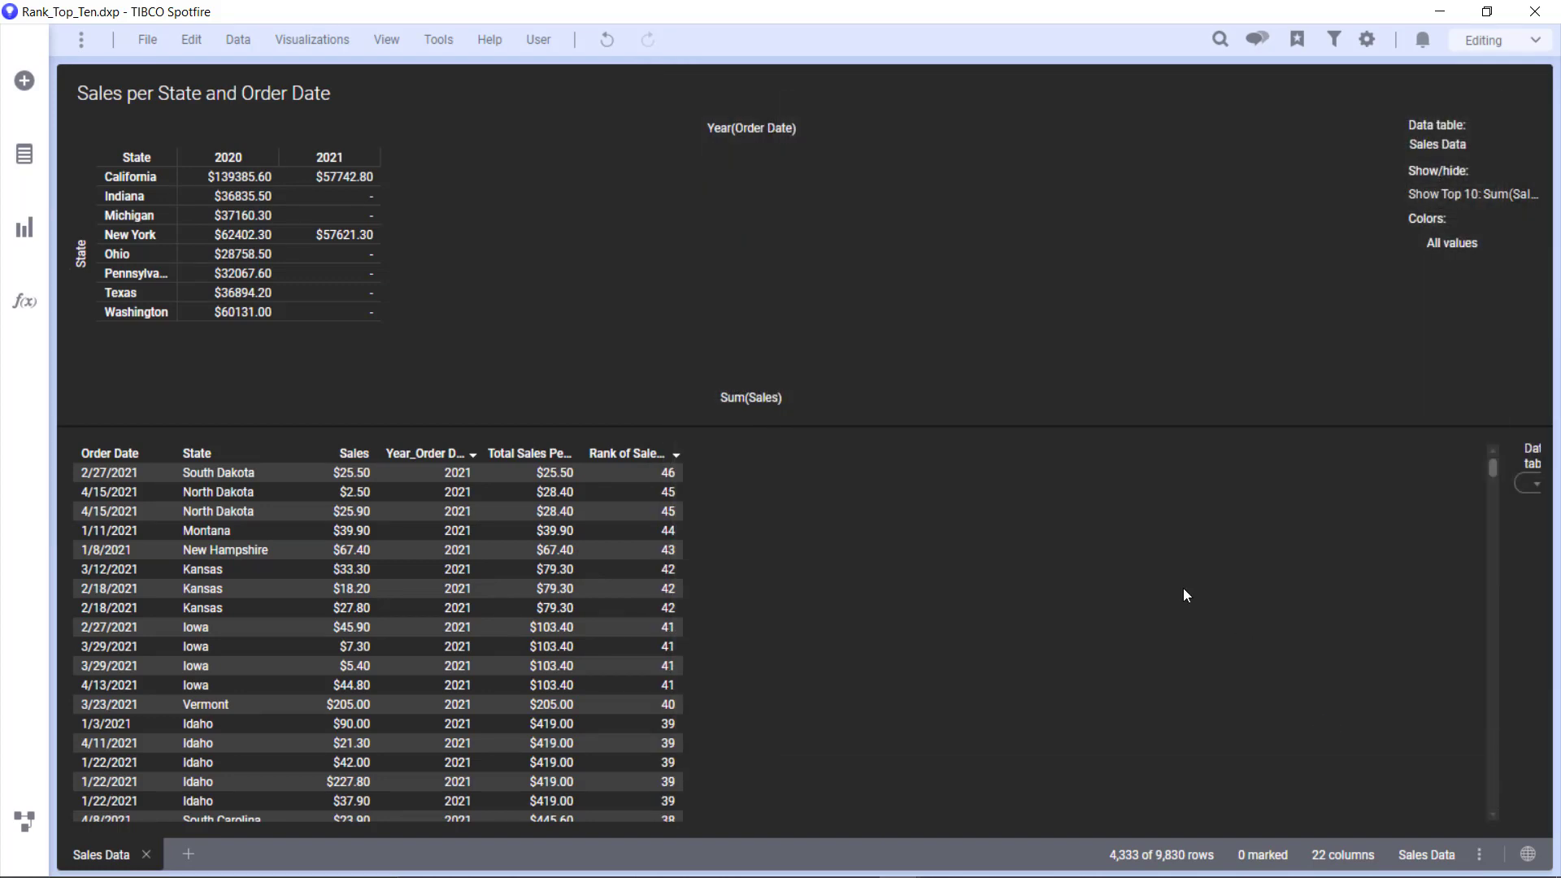
right_click(411, 207)
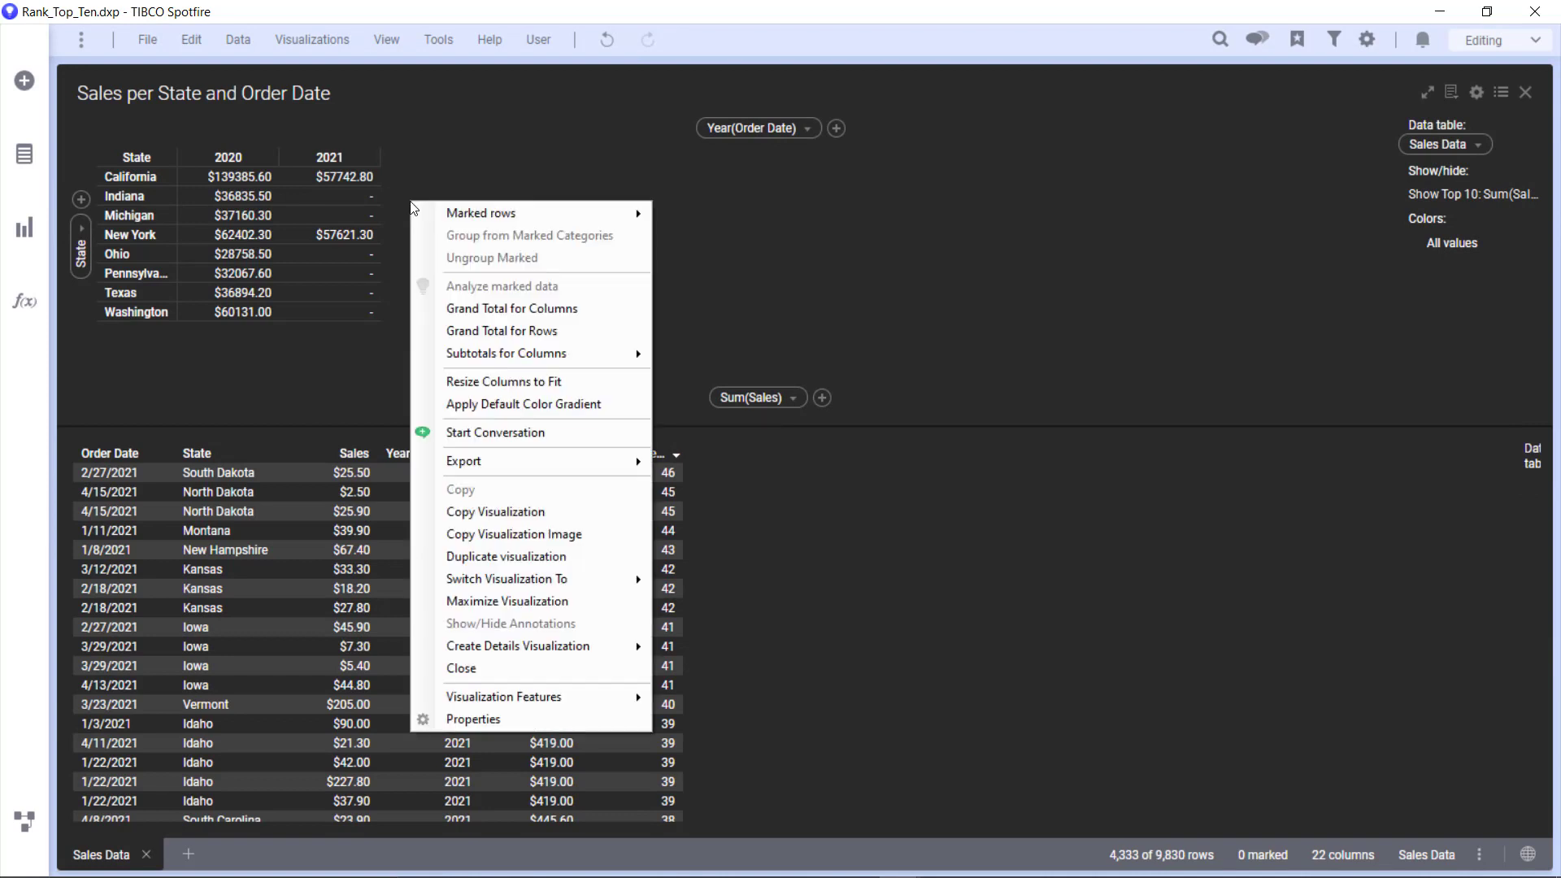
click(497, 557)
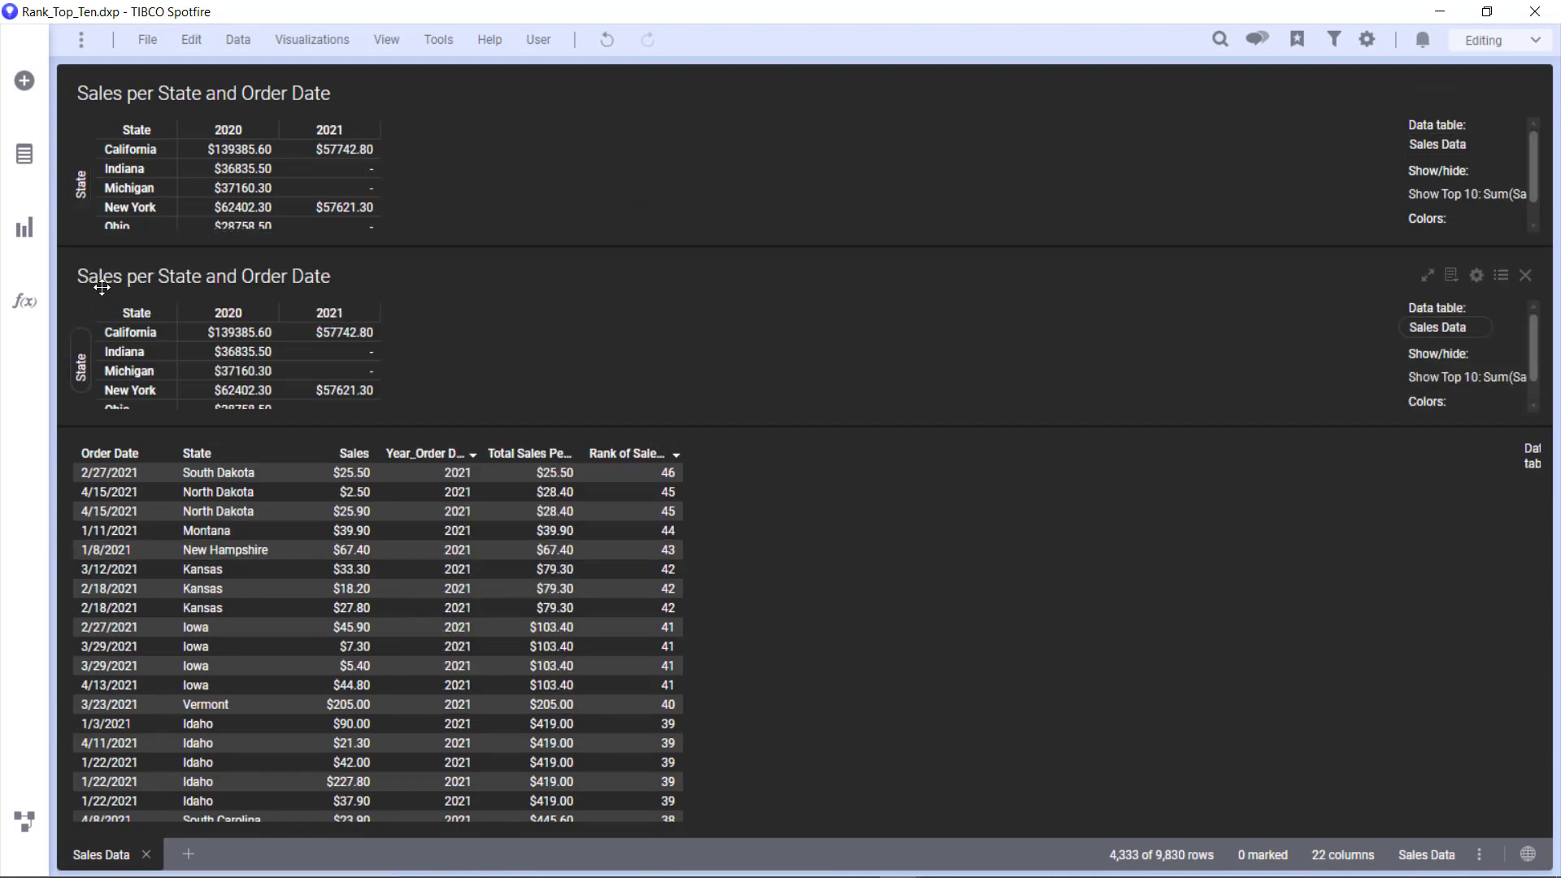
drag(125, 271, 1291, 130)
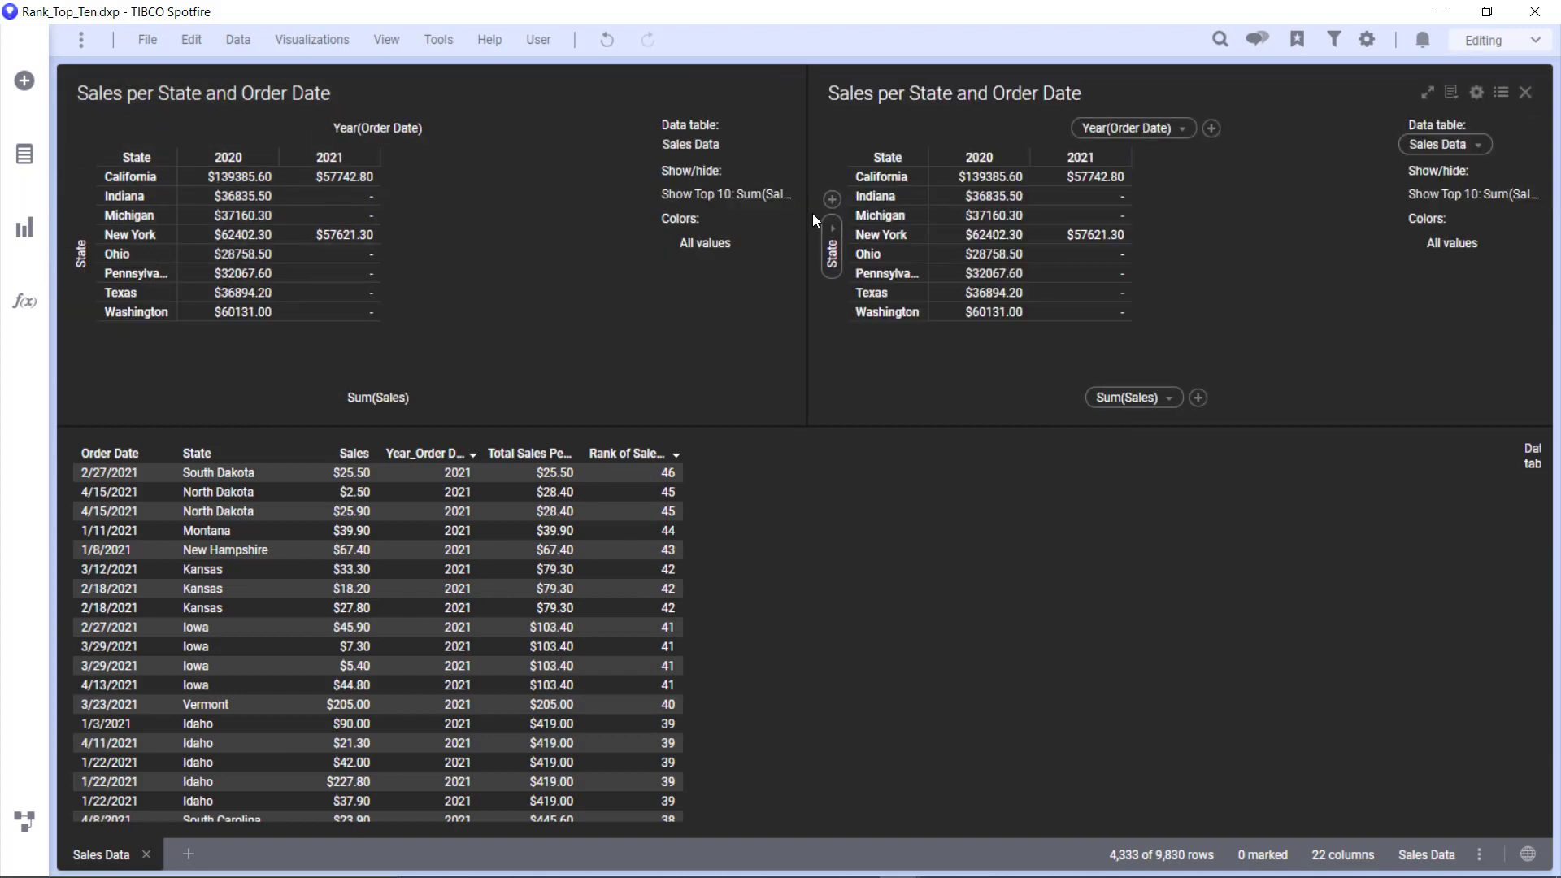
drag(808, 213, 672, 231)
Open the properties of the copied cross table.
right_click(871, 232)
click(929, 783)
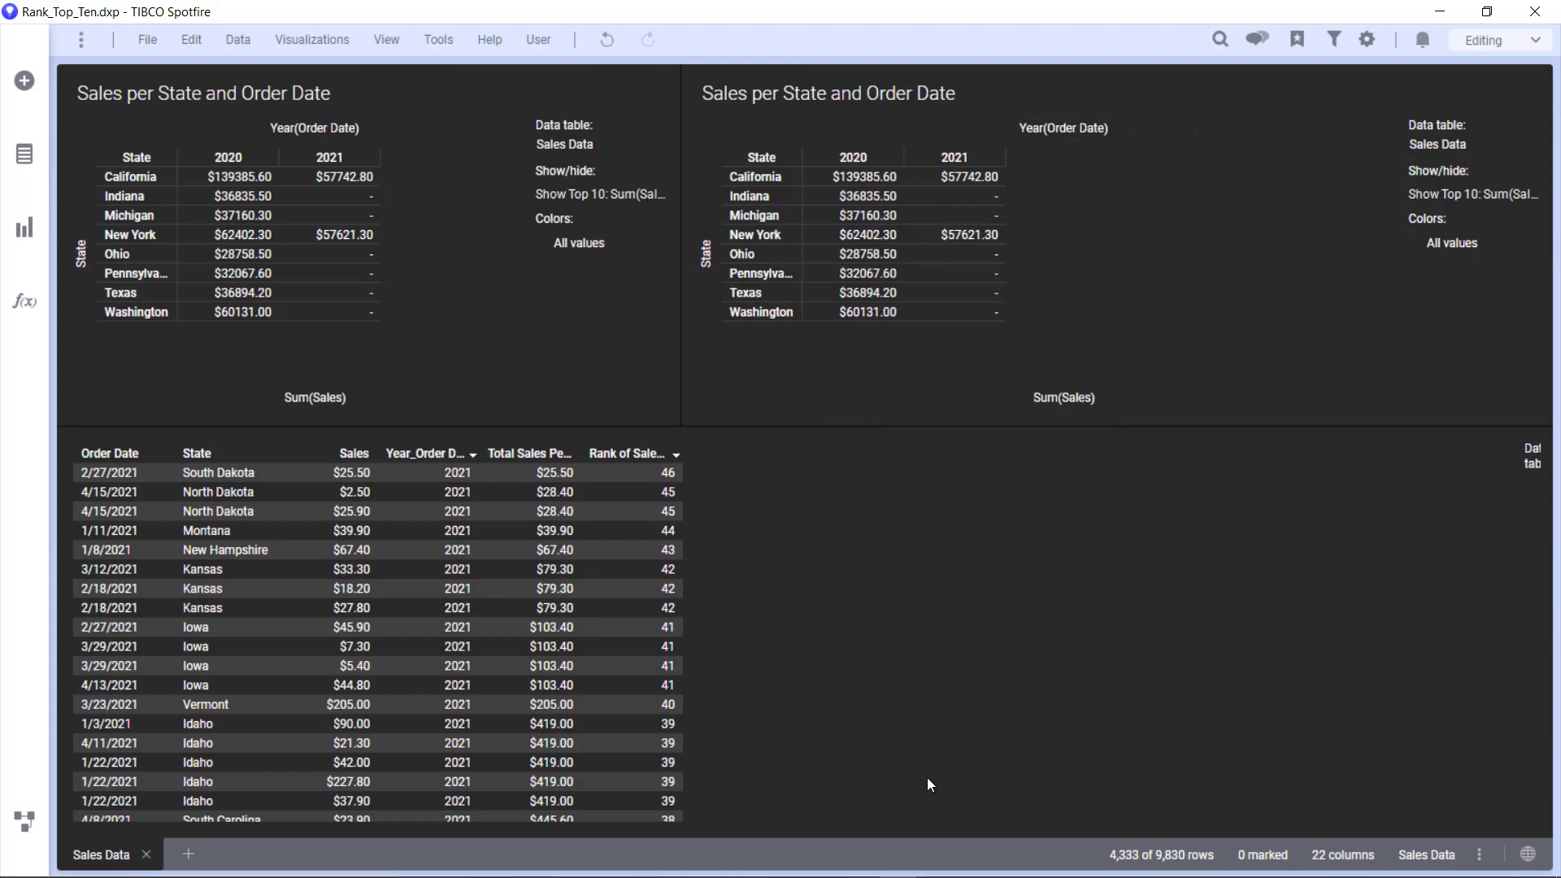
drag(620, 233, 240, 212)
Turn off the Show Top 10: Sum(Sales) rule in the copied cross table's Show/Hide Items.
click(156, 460)
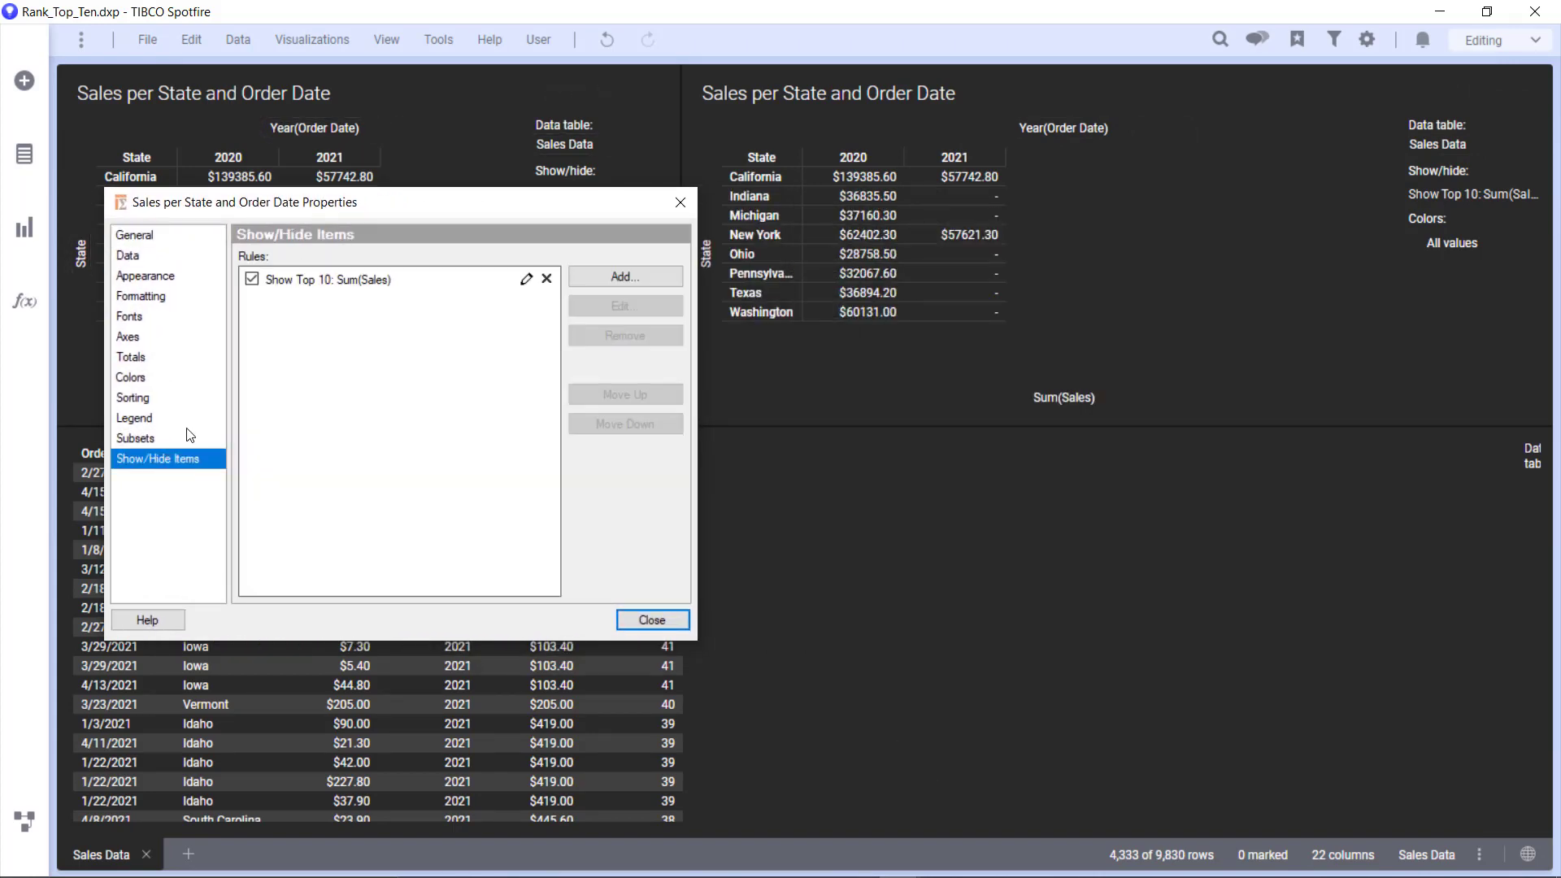
click(253, 283)
click(252, 279)
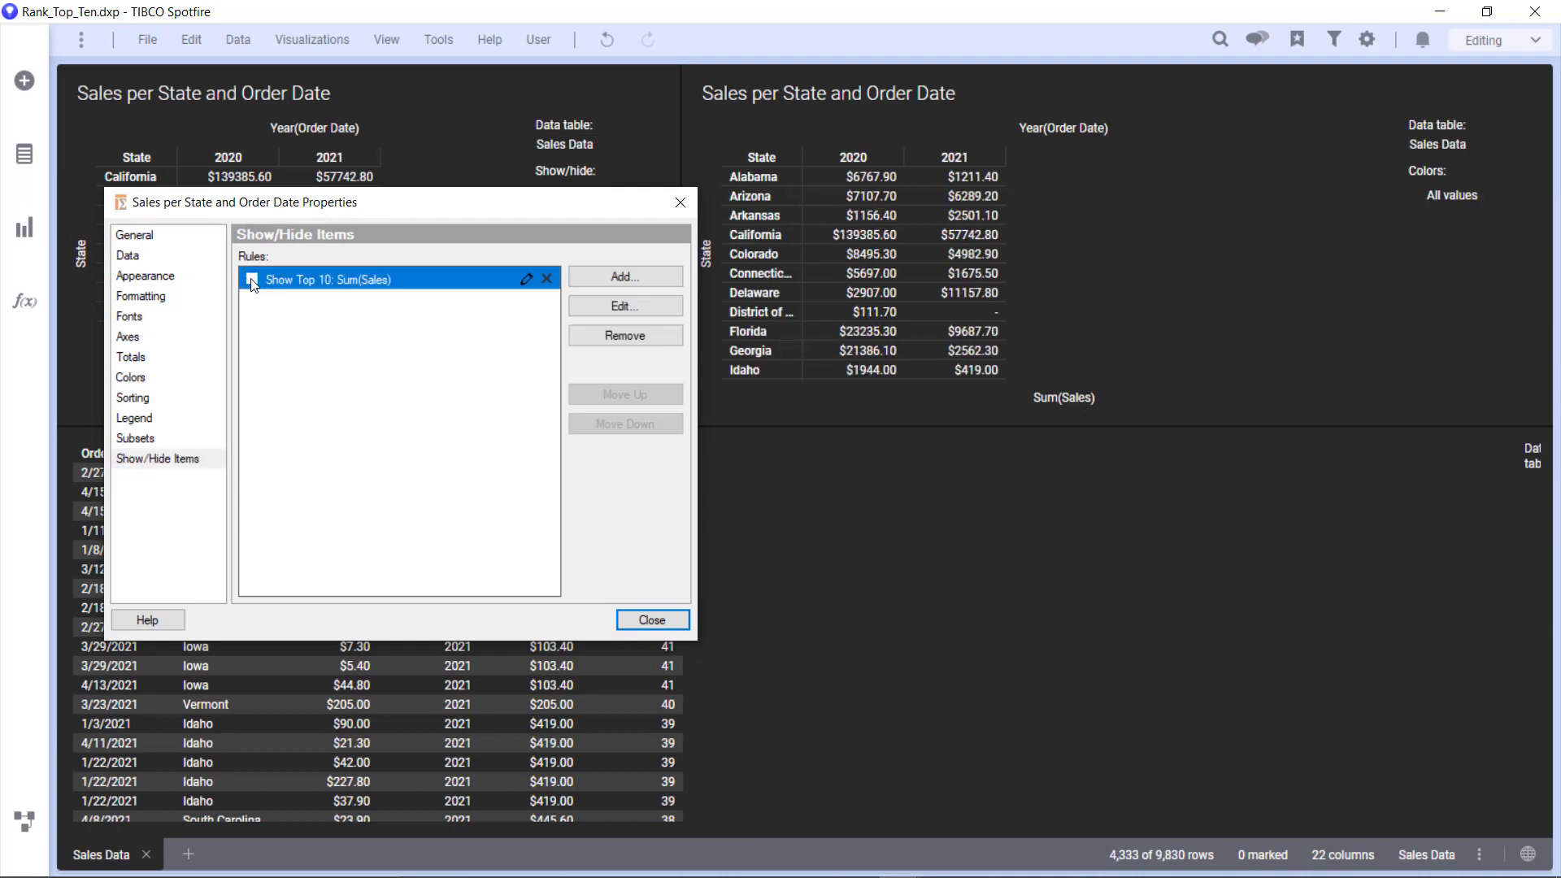
scroll(950, 276, down, 10)
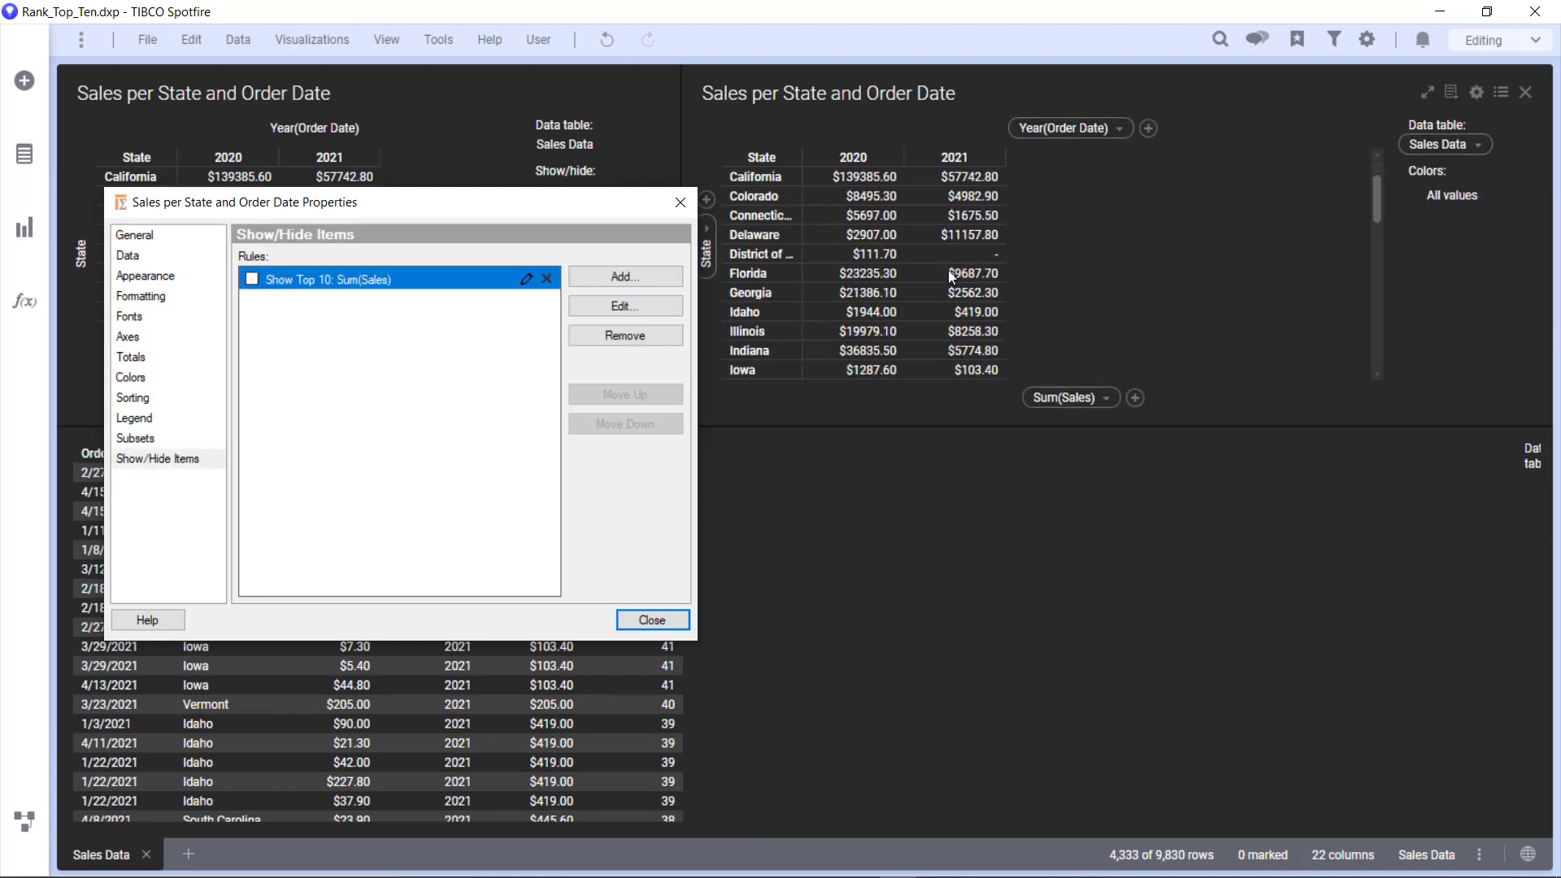
scroll(950, 276, up, 10)
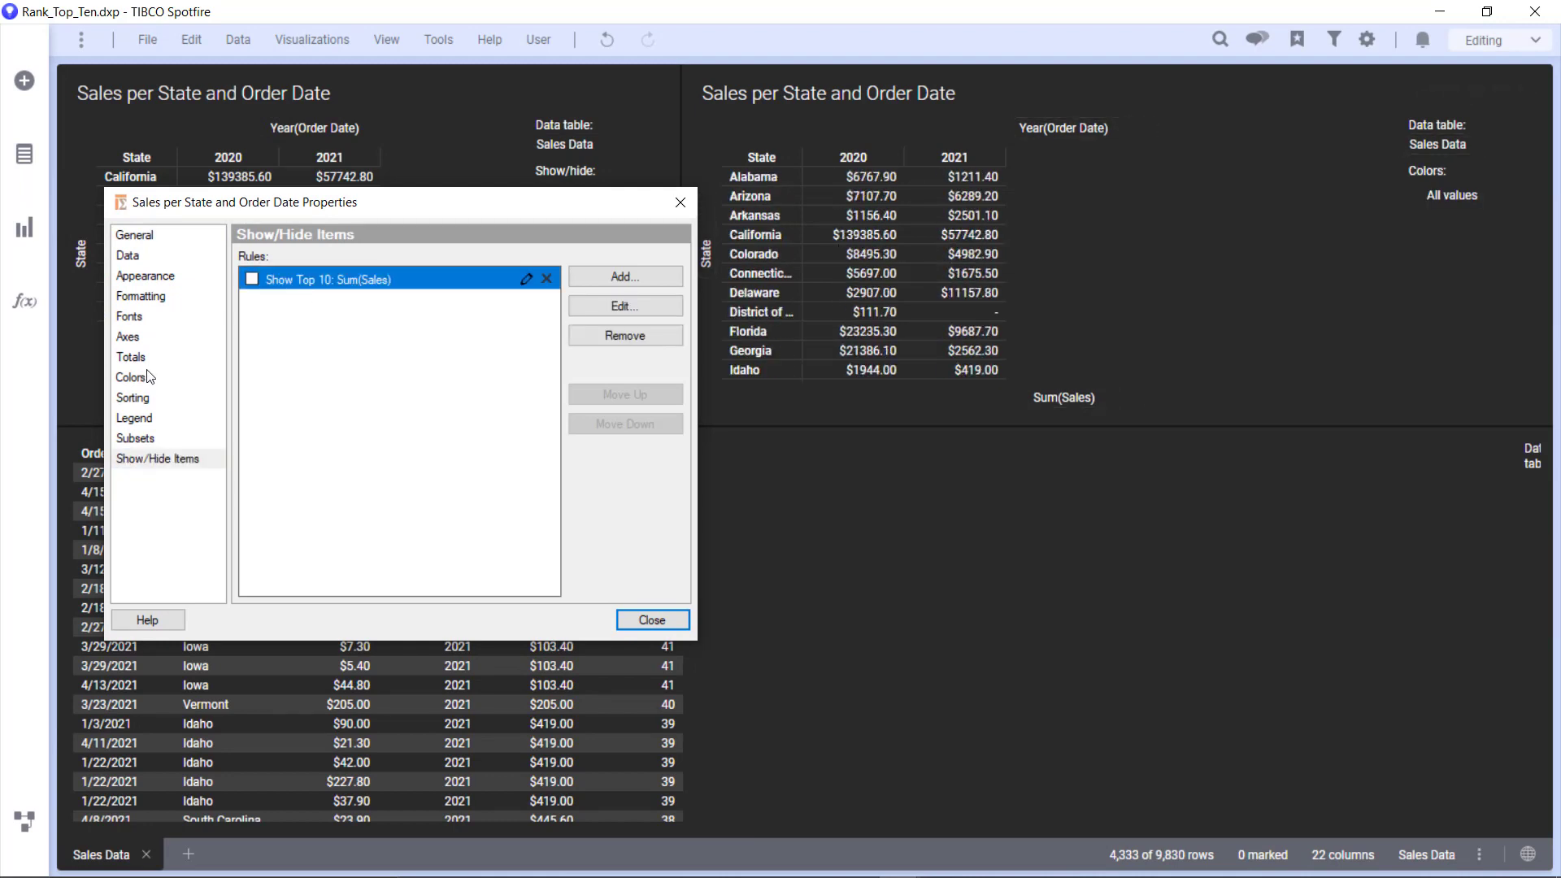
Add Rank of Sales Per State Per Year to the vertical axis, placed before State.
click(131, 338)
click(340, 363)
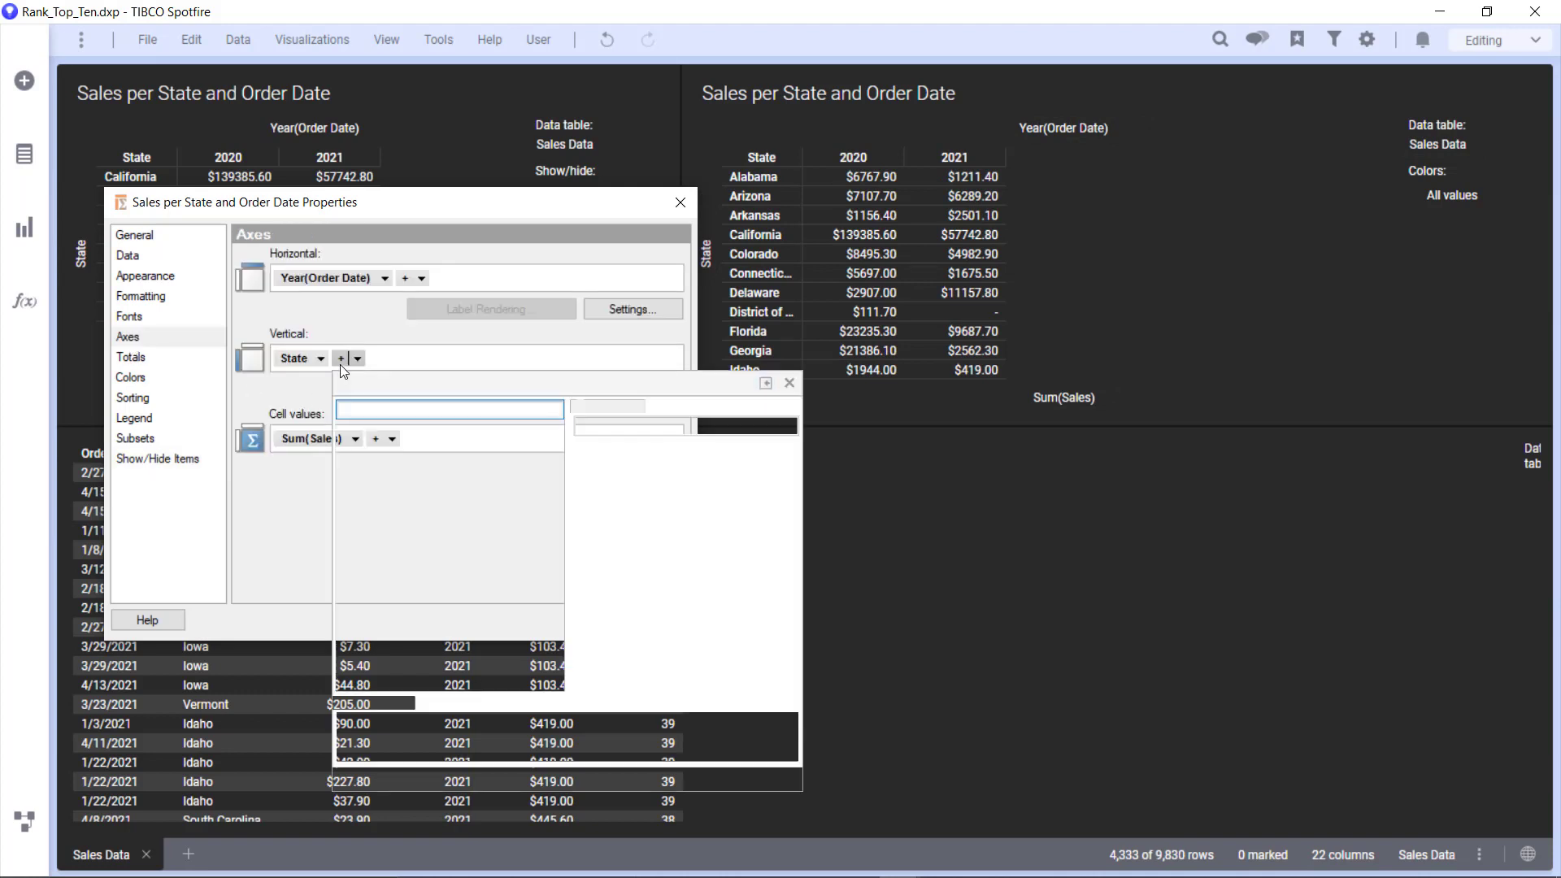
scroll(422, 528, down, 5)
click(440, 675)
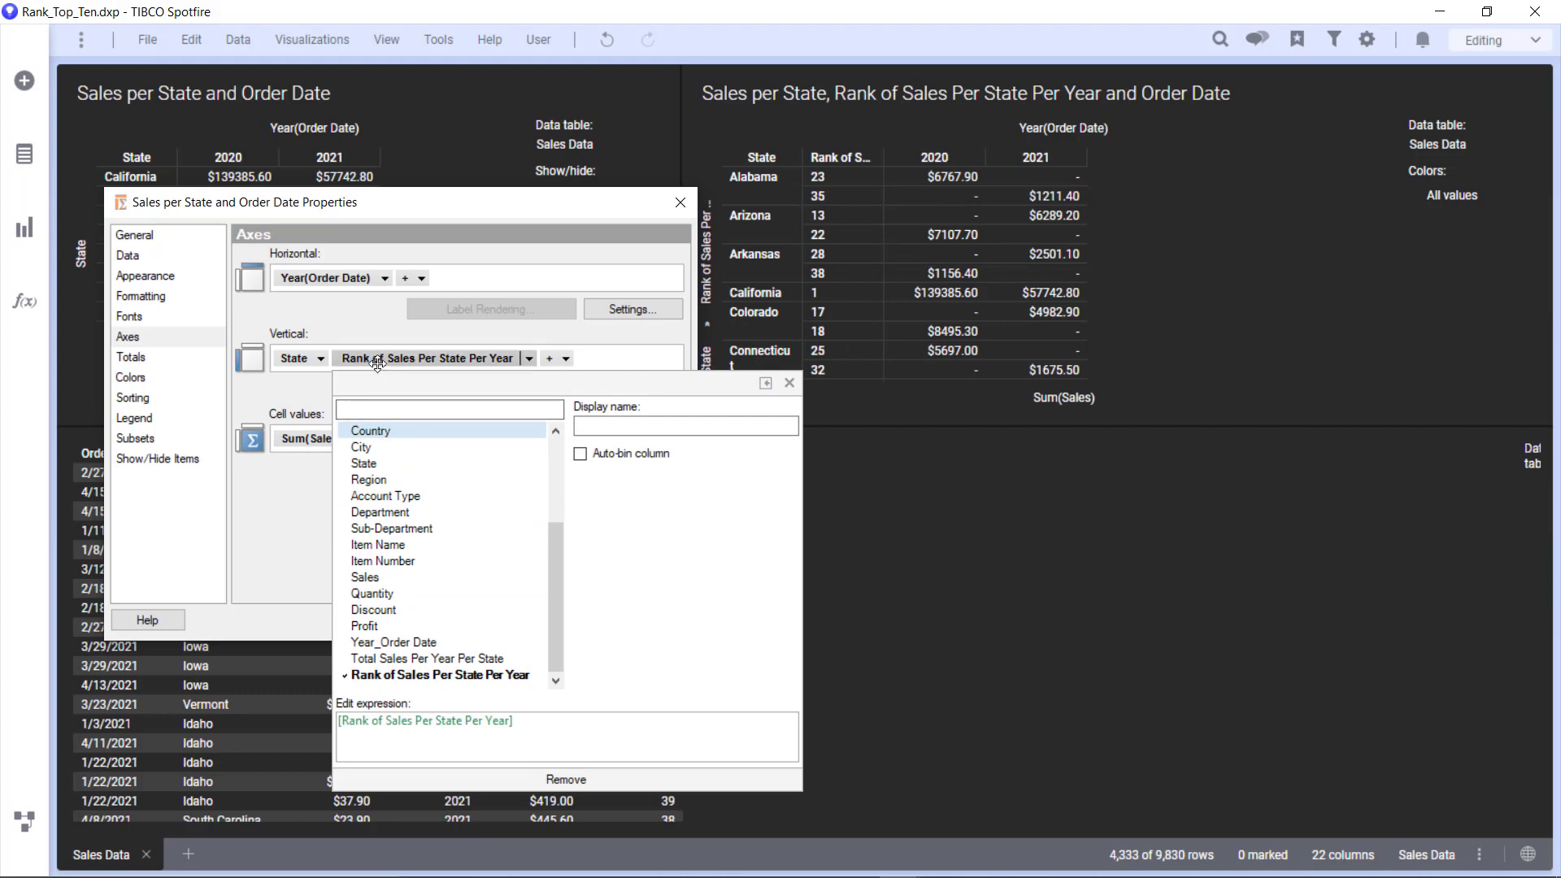
drag(376, 358, 291, 359)
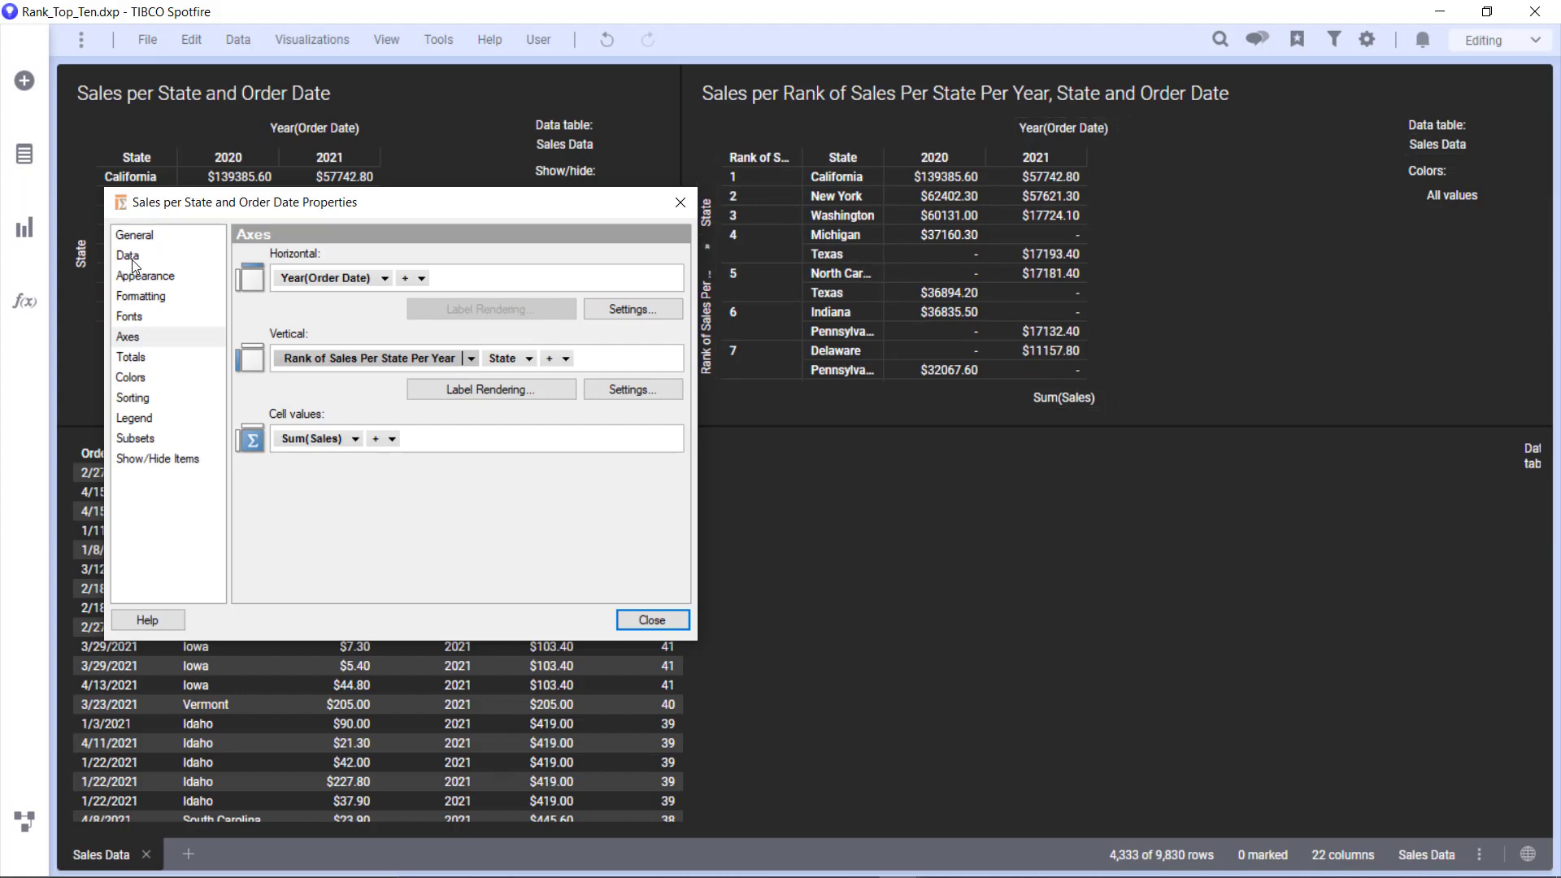
scroll(936, 210, down, 3)
scroll(936, 210, up, 3)
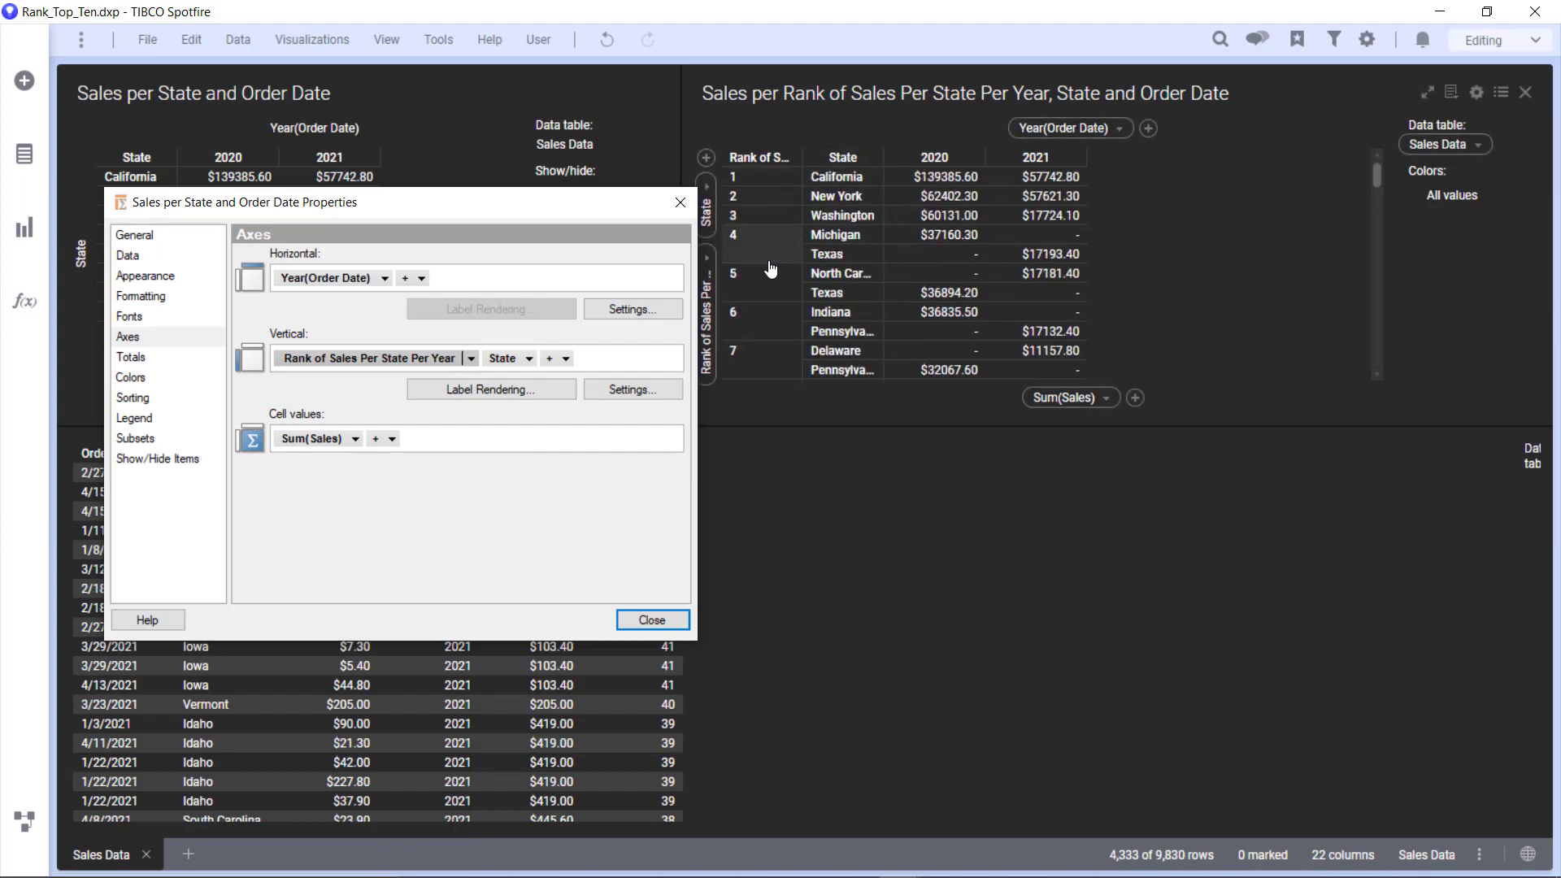
scroll(770, 276, down, 1)
scroll(771, 277, down, 2)
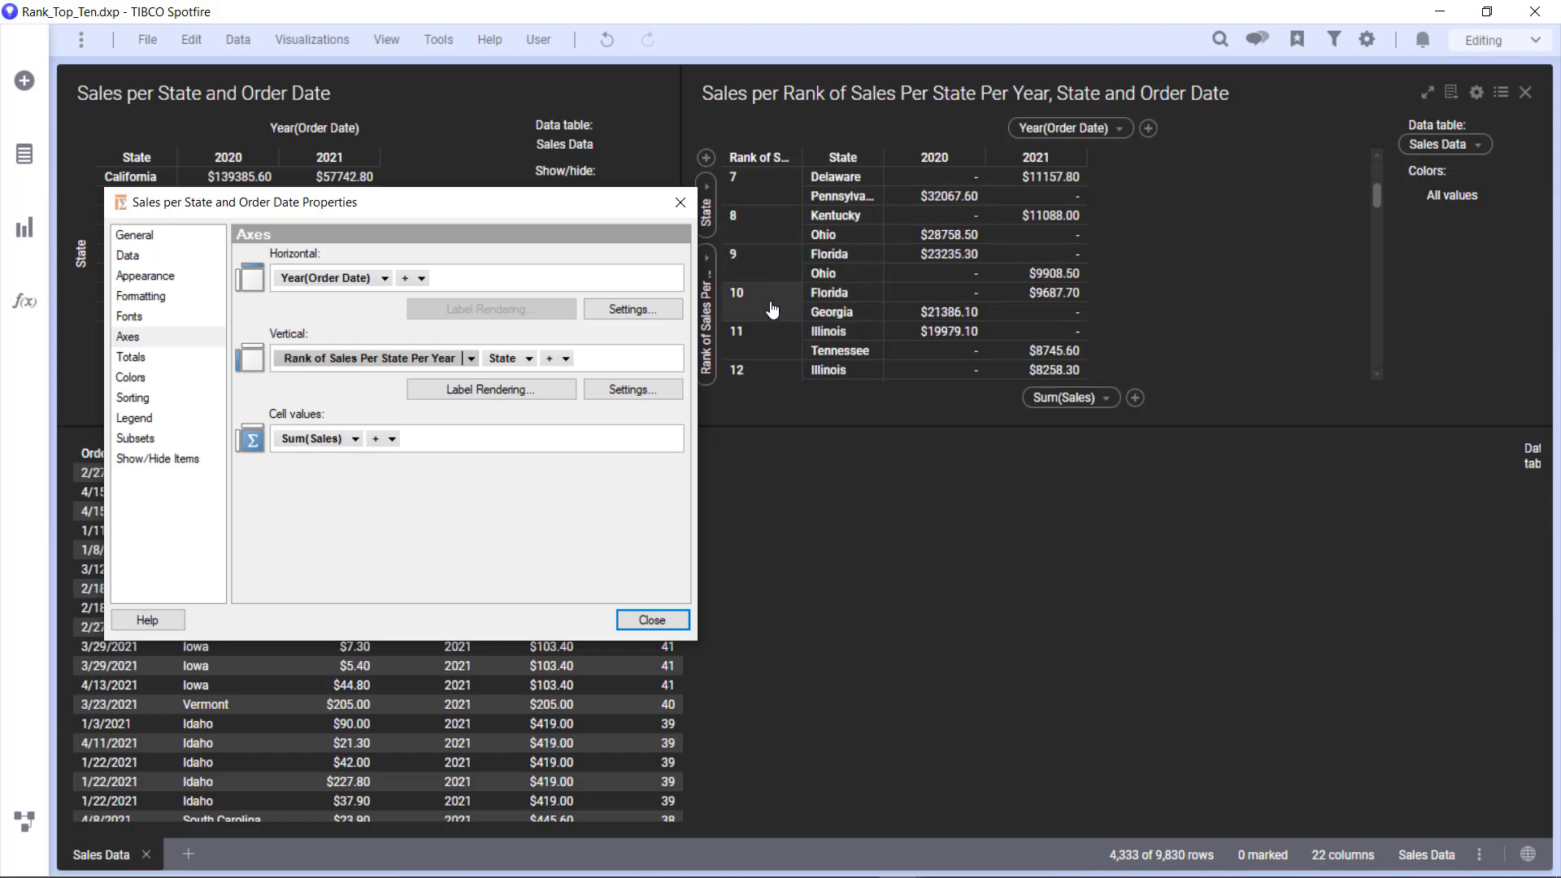
scroll(772, 309, up, 3)
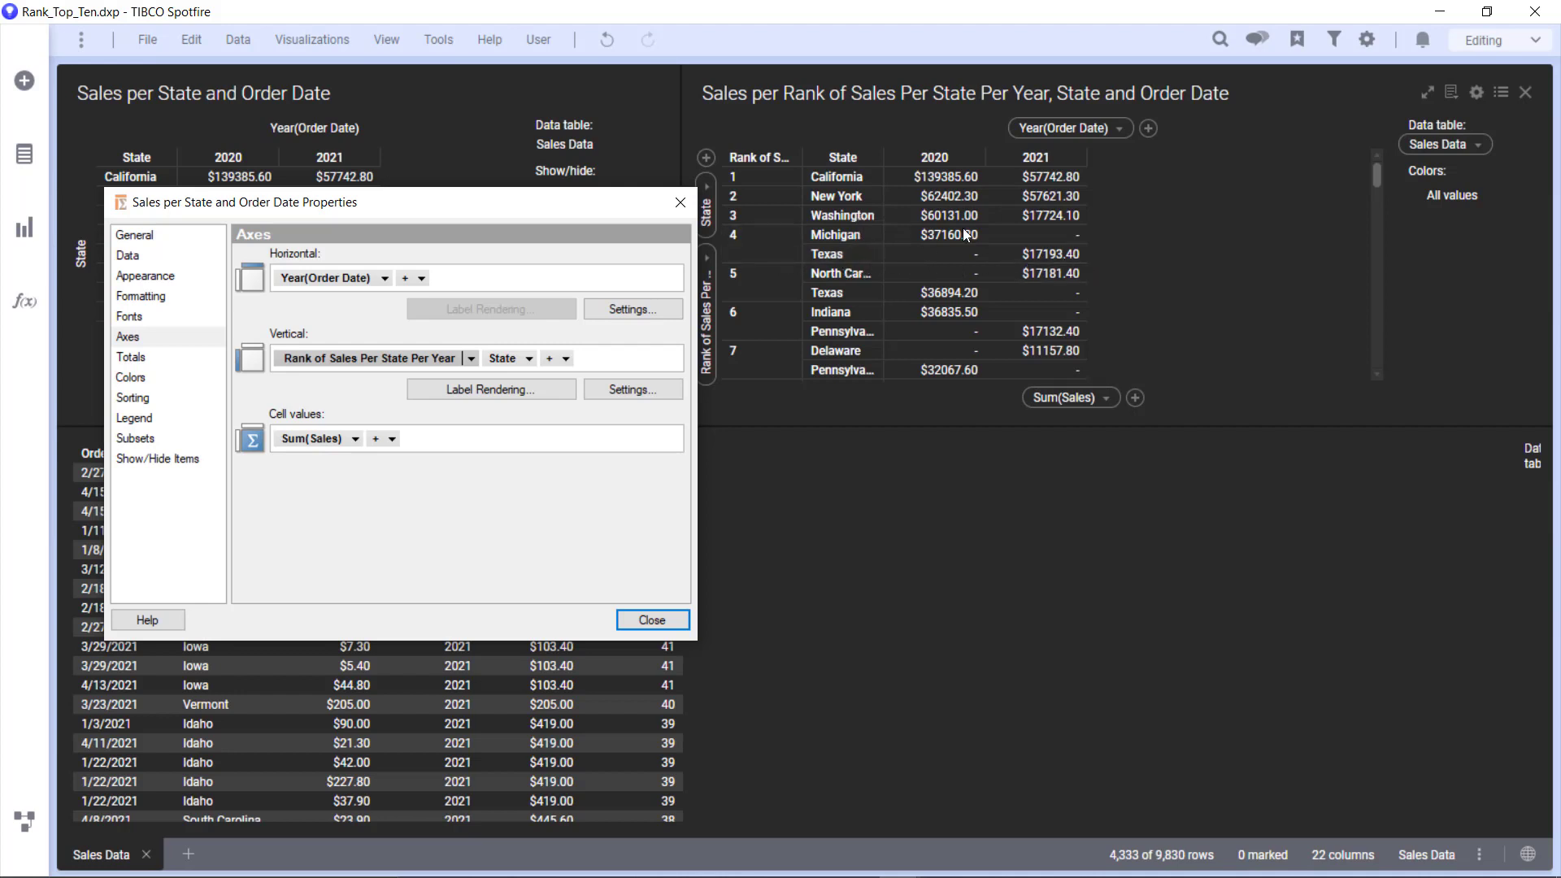
click(179, 256)
Limit the cross table data with the expression [Rank of Sales Per State Per Year] <= 10.
scroll(417, 431, down, 5)
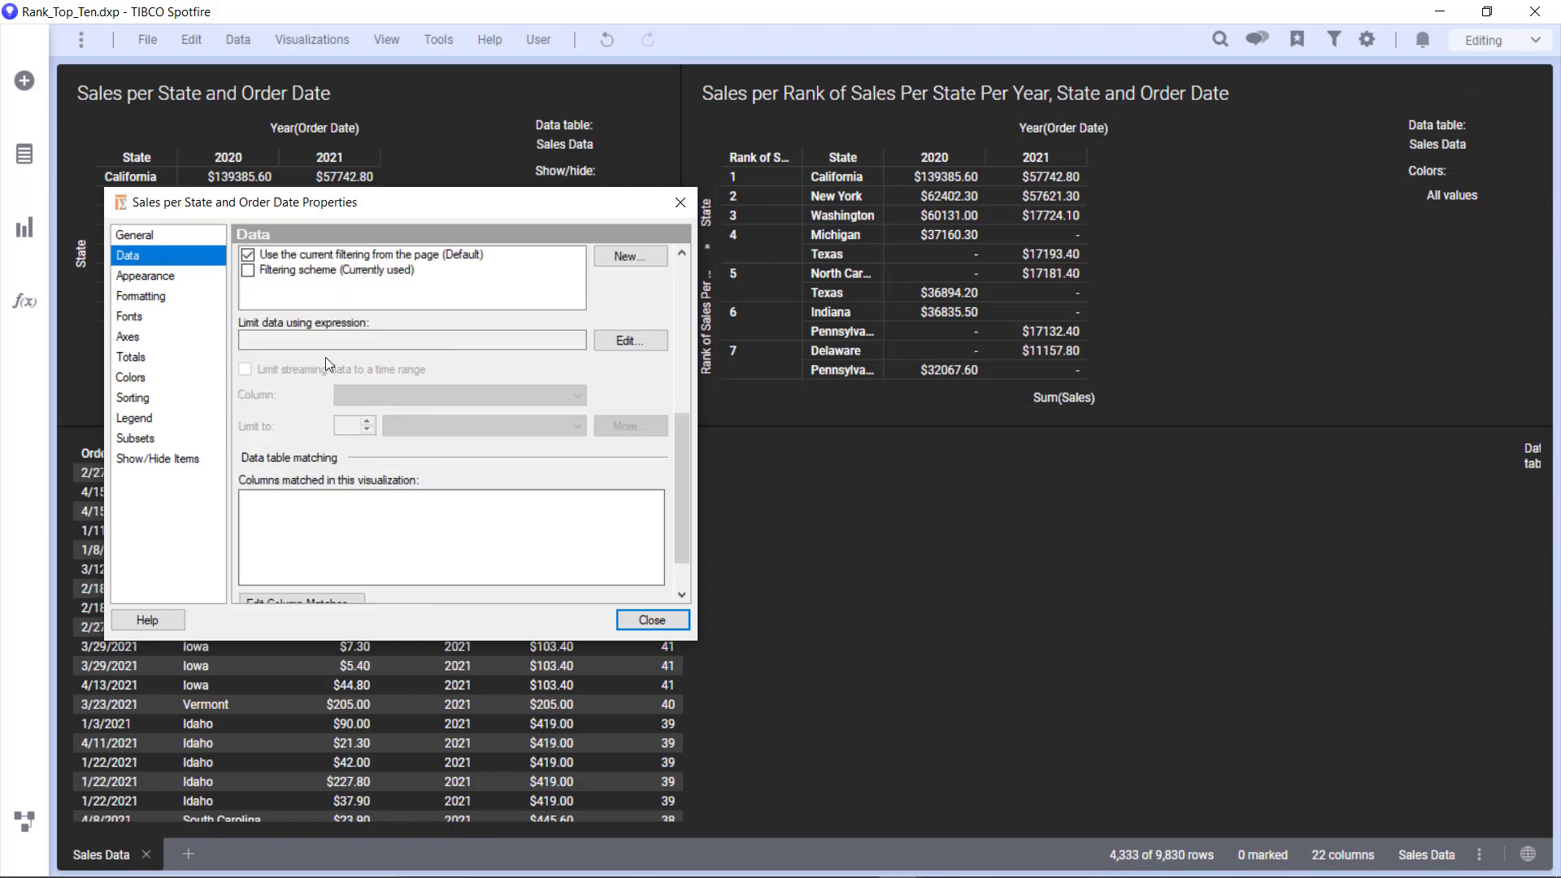
click(626, 346)
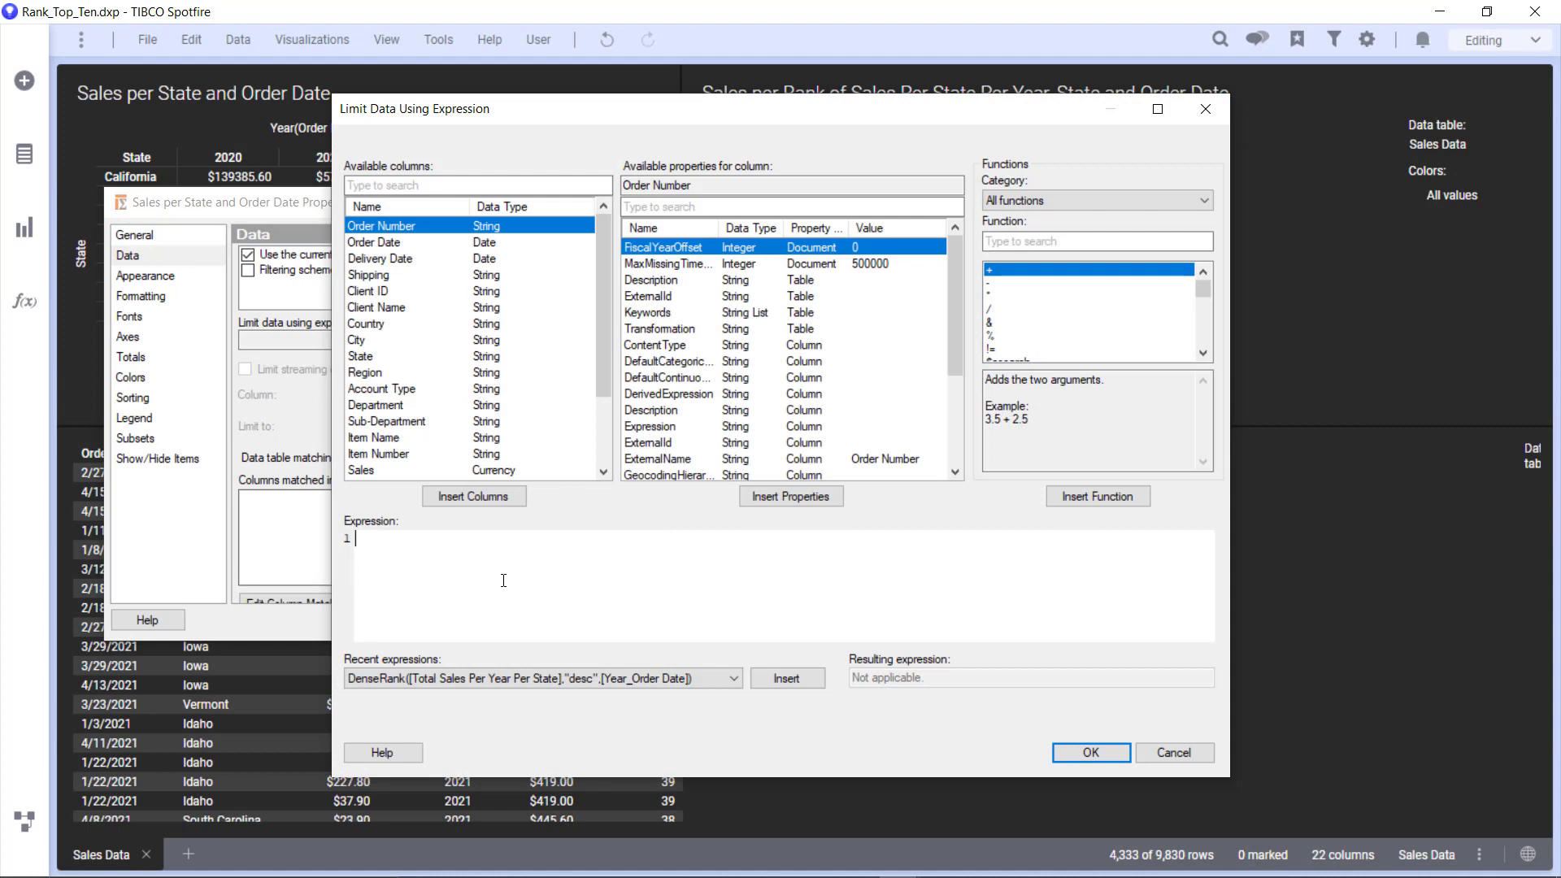
text([ran)
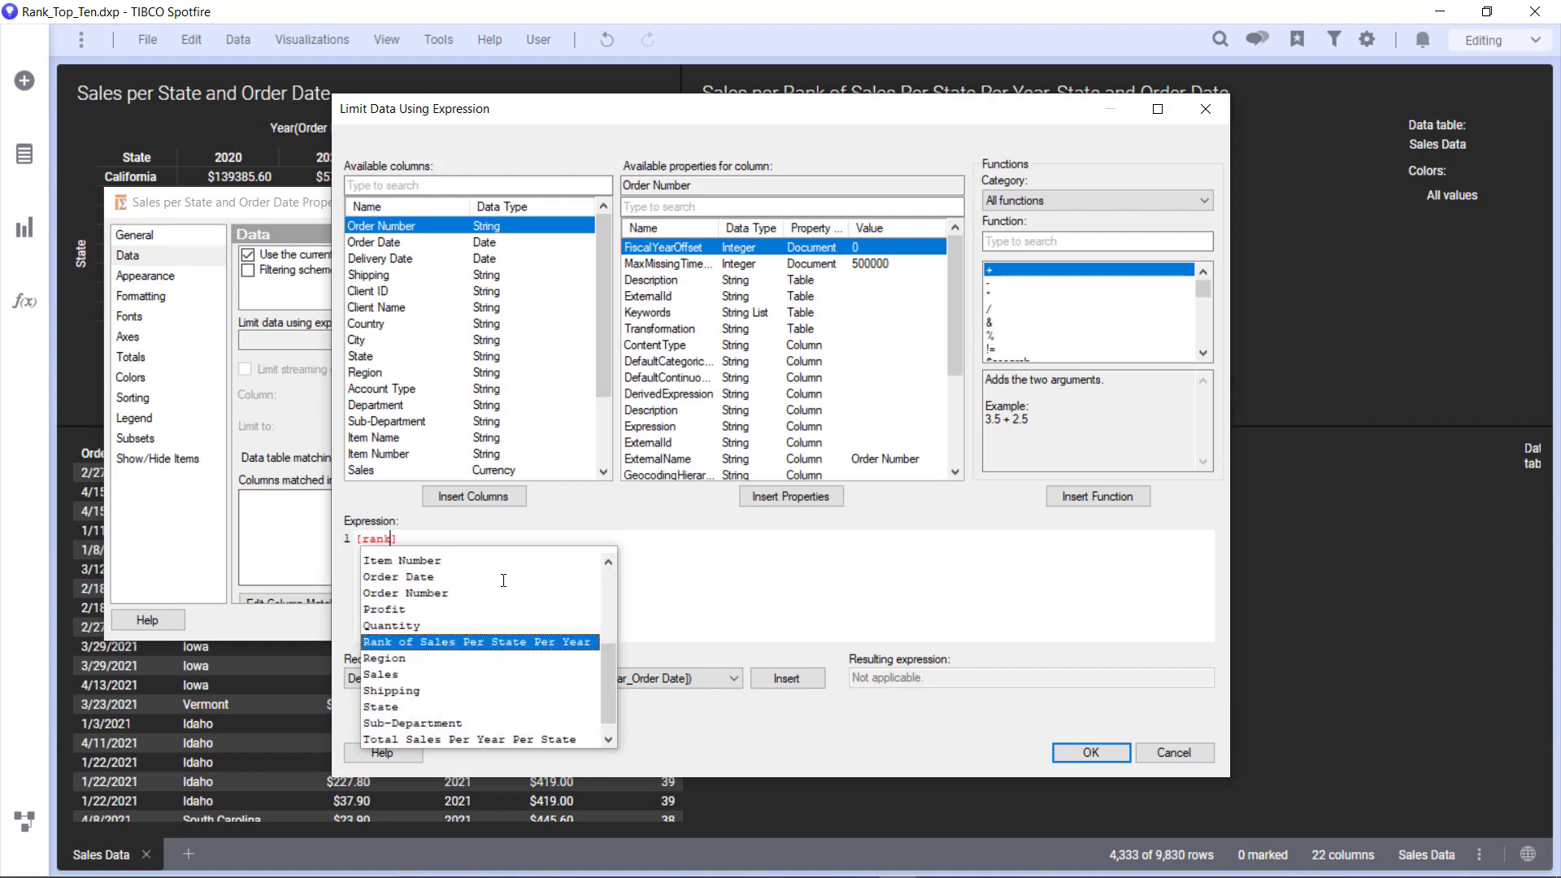
text(k)
key(Return)
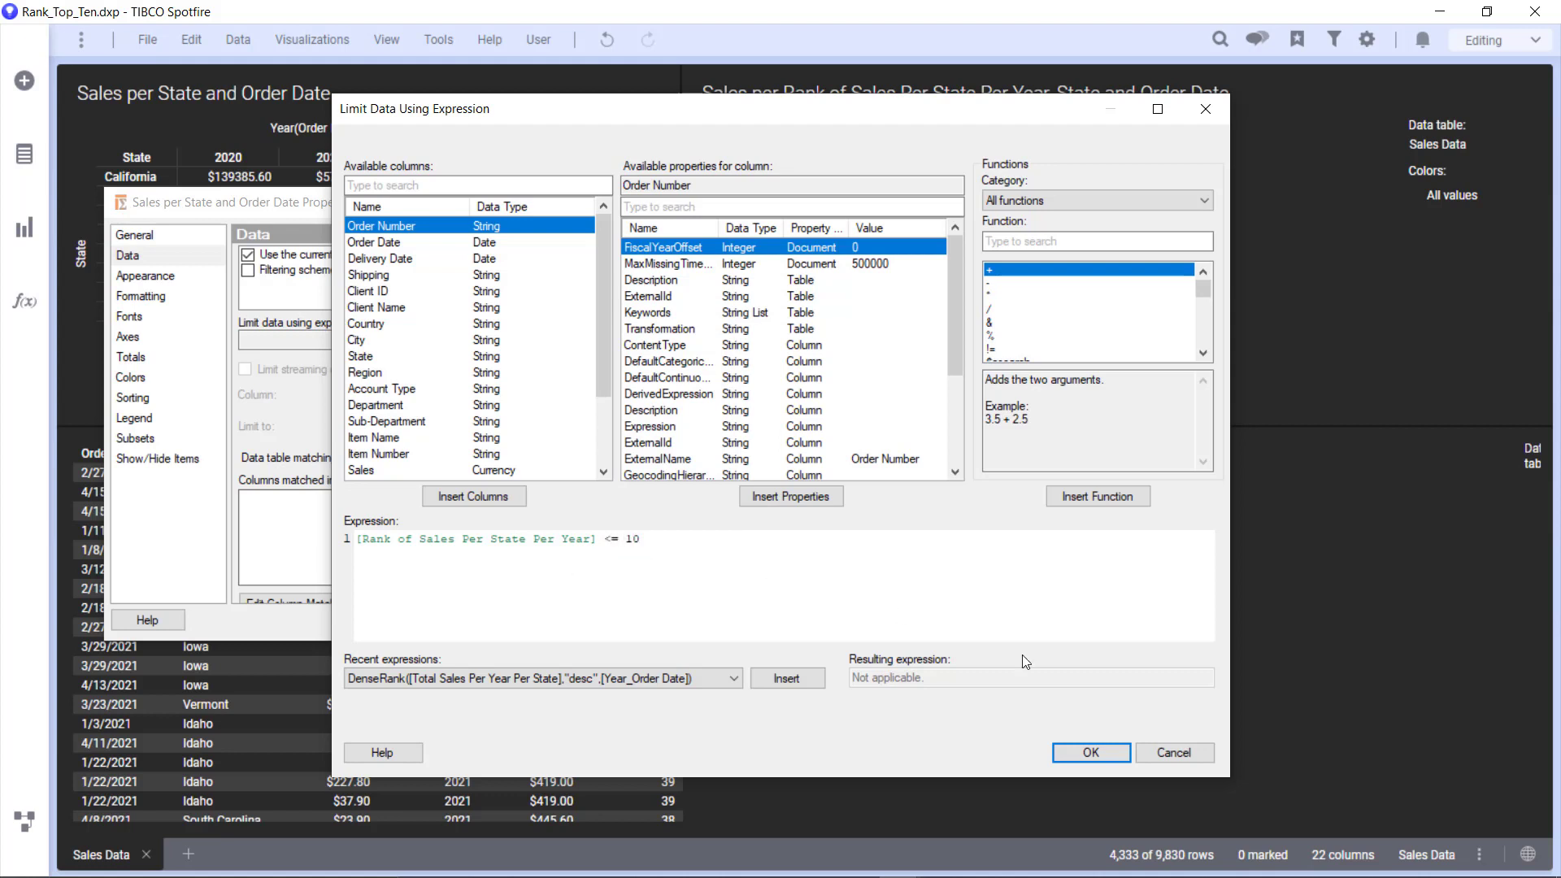
click(1092, 753)
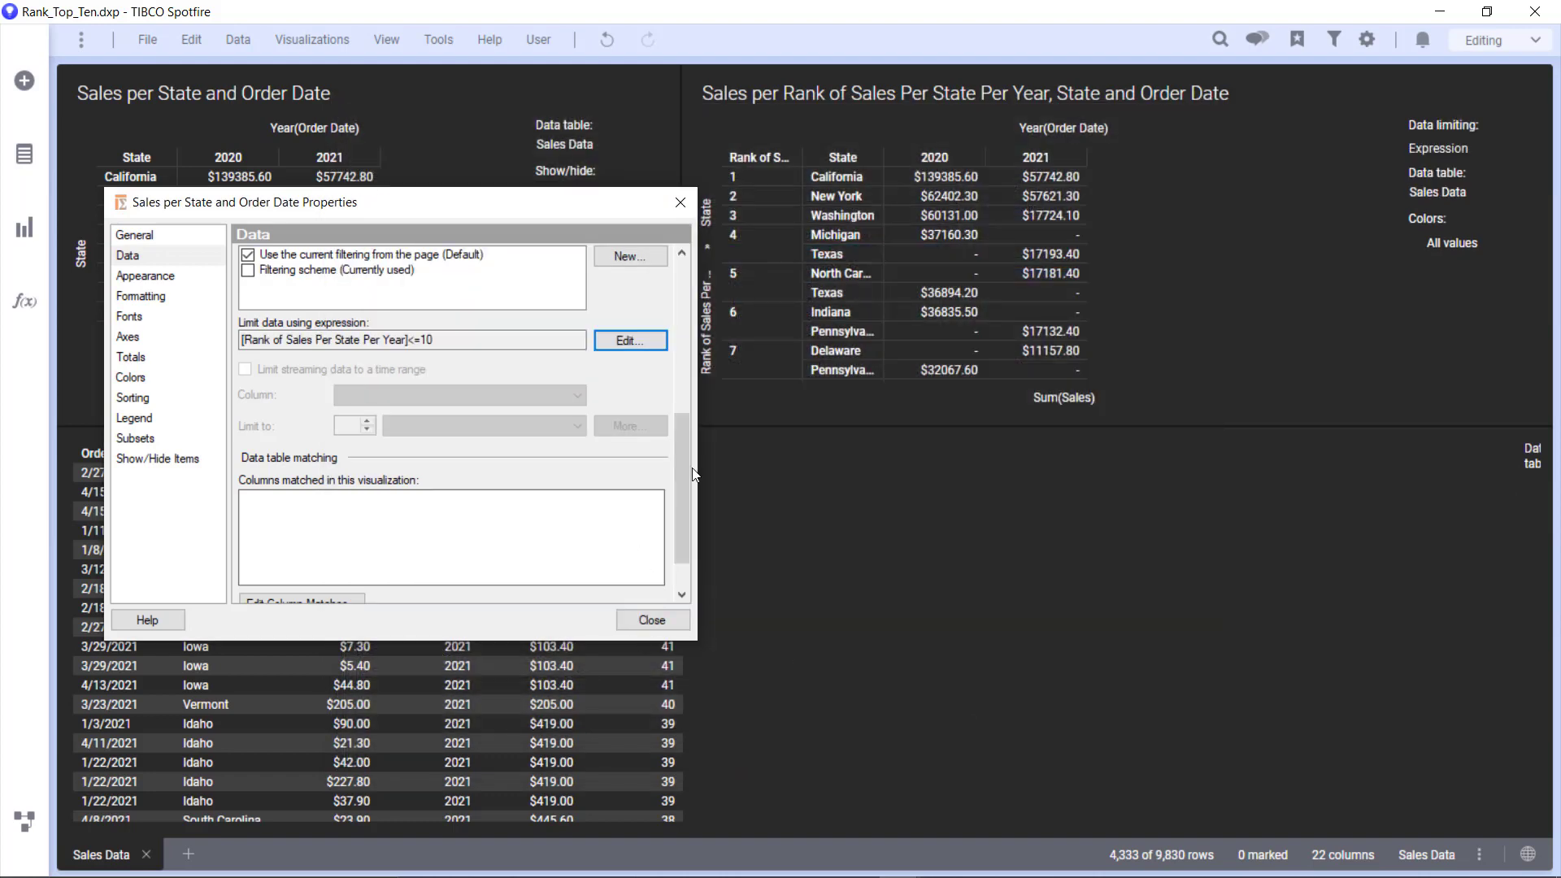
scroll(859, 315, down, 2)
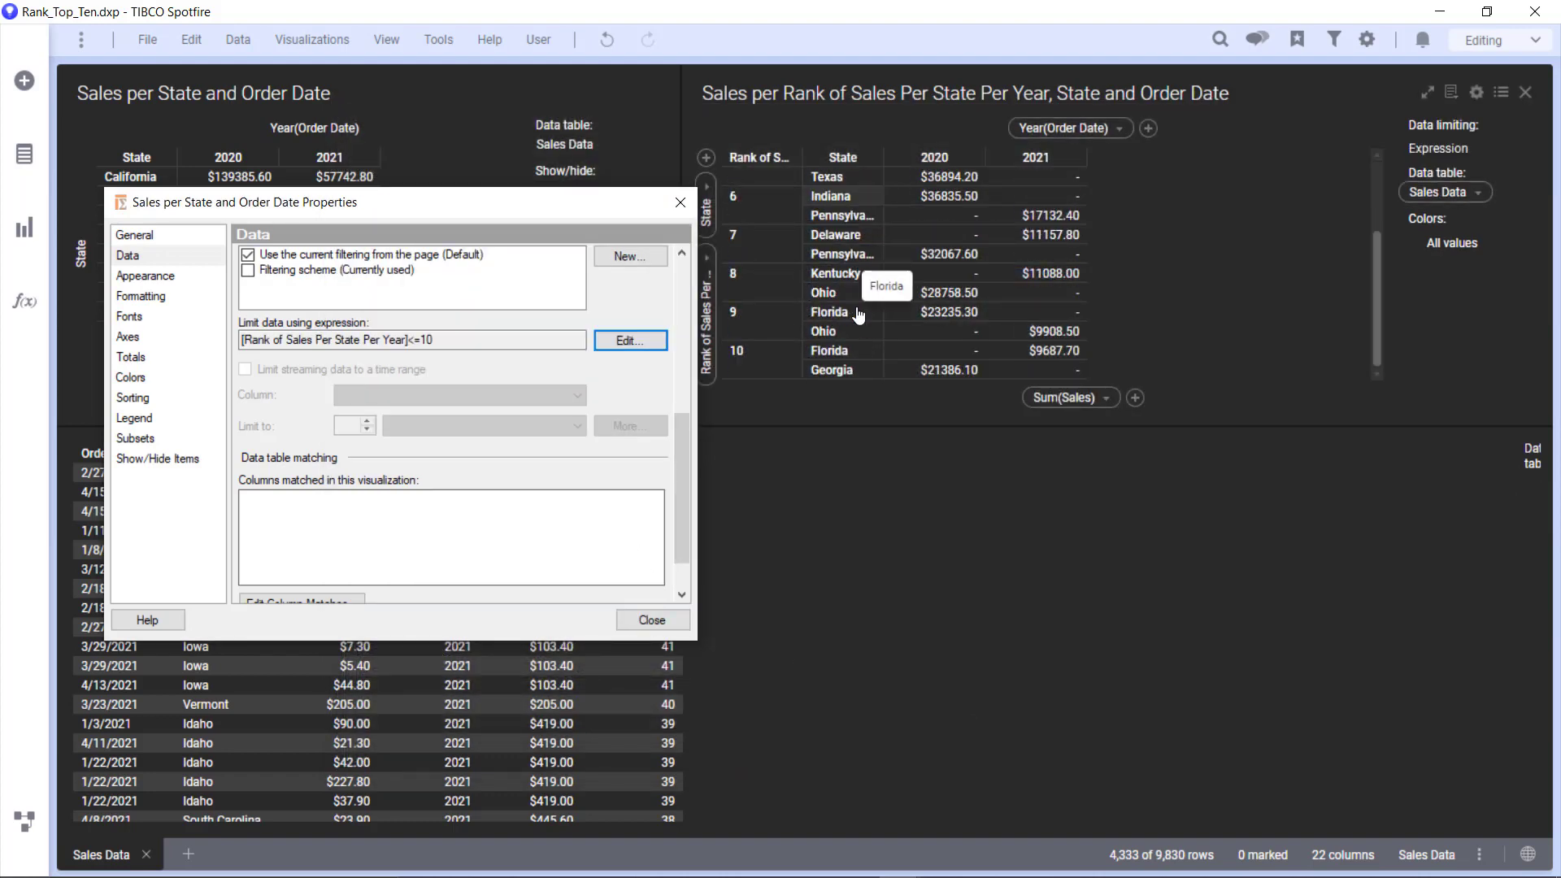
scroll(859, 314, up, 2)
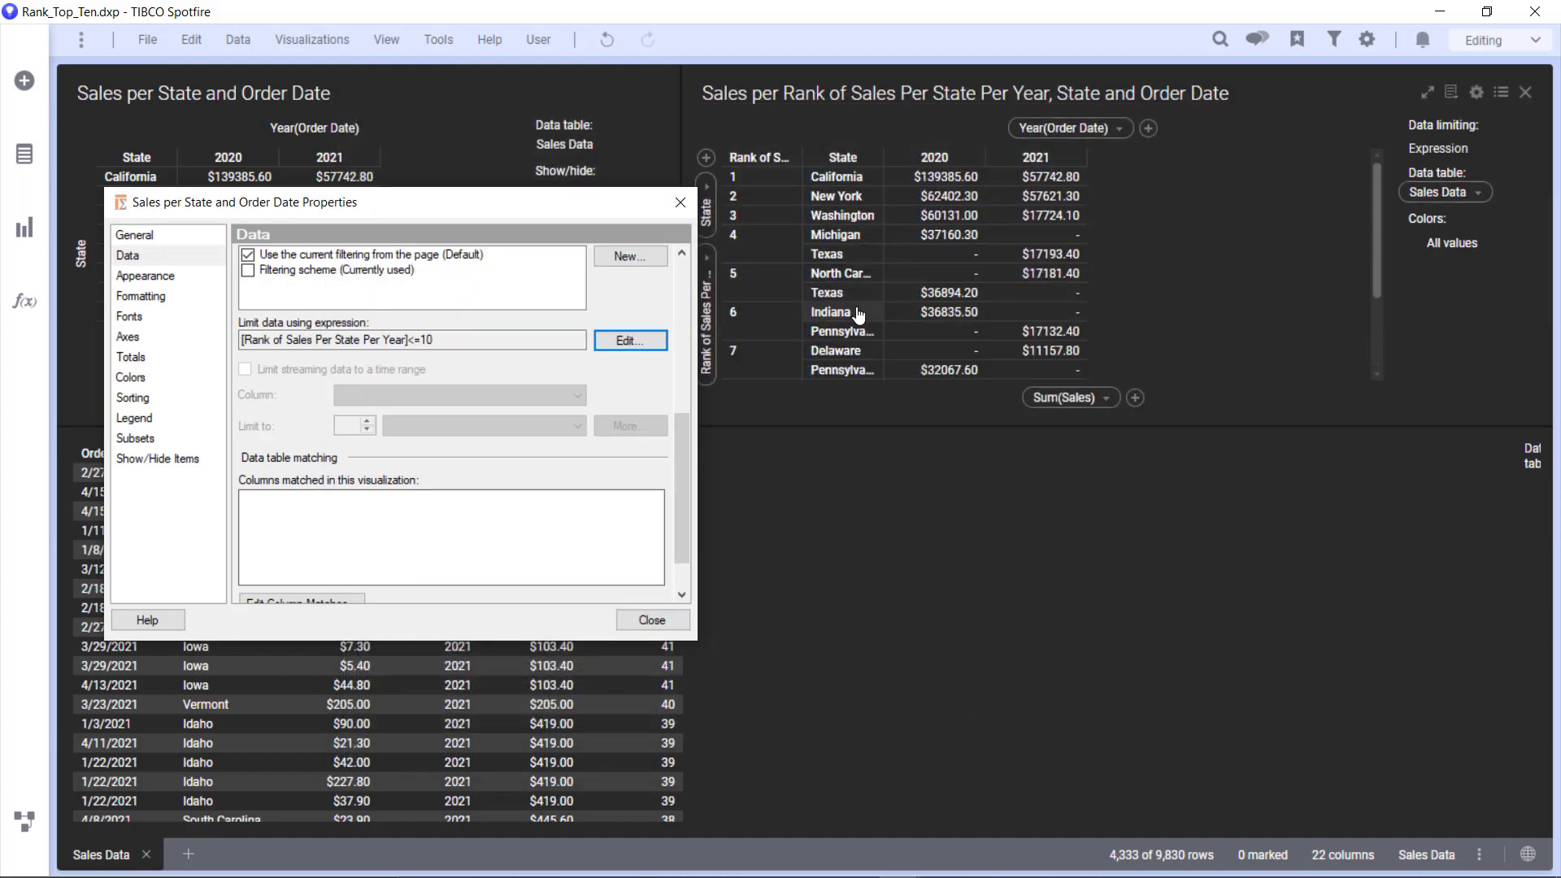
Close the properties dialog and mark the nine Connecticut 2021 rows ranked 32 in the details table.
click(638, 620)
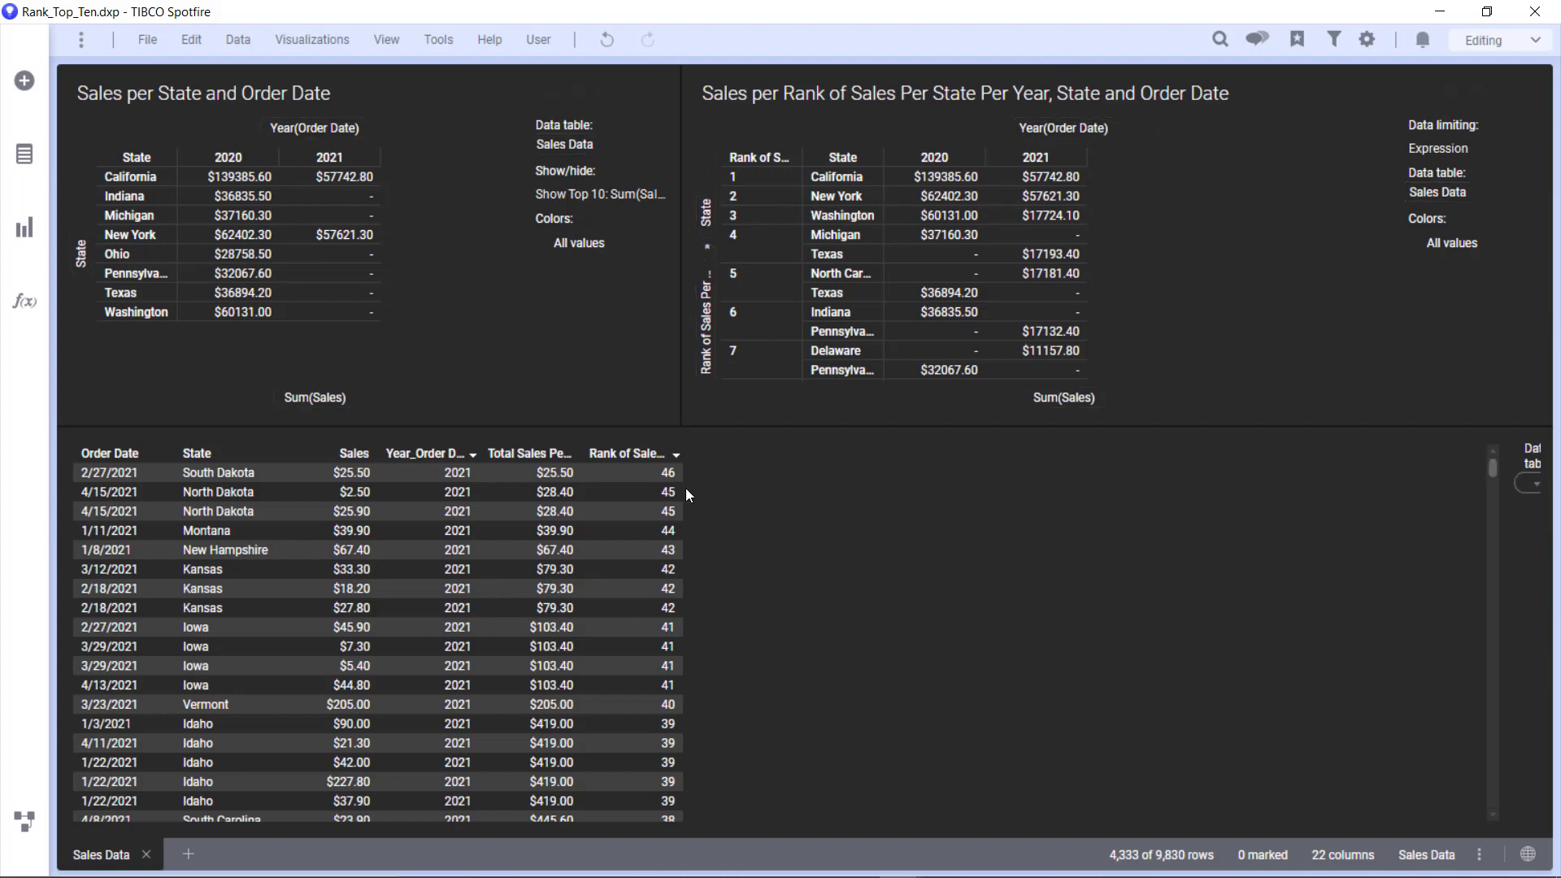
scroll(685, 488, down, 10)
scroll(685, 488, down, 8)
drag(179, 600, 270, 545)
drag(268, 648, 276, 712)
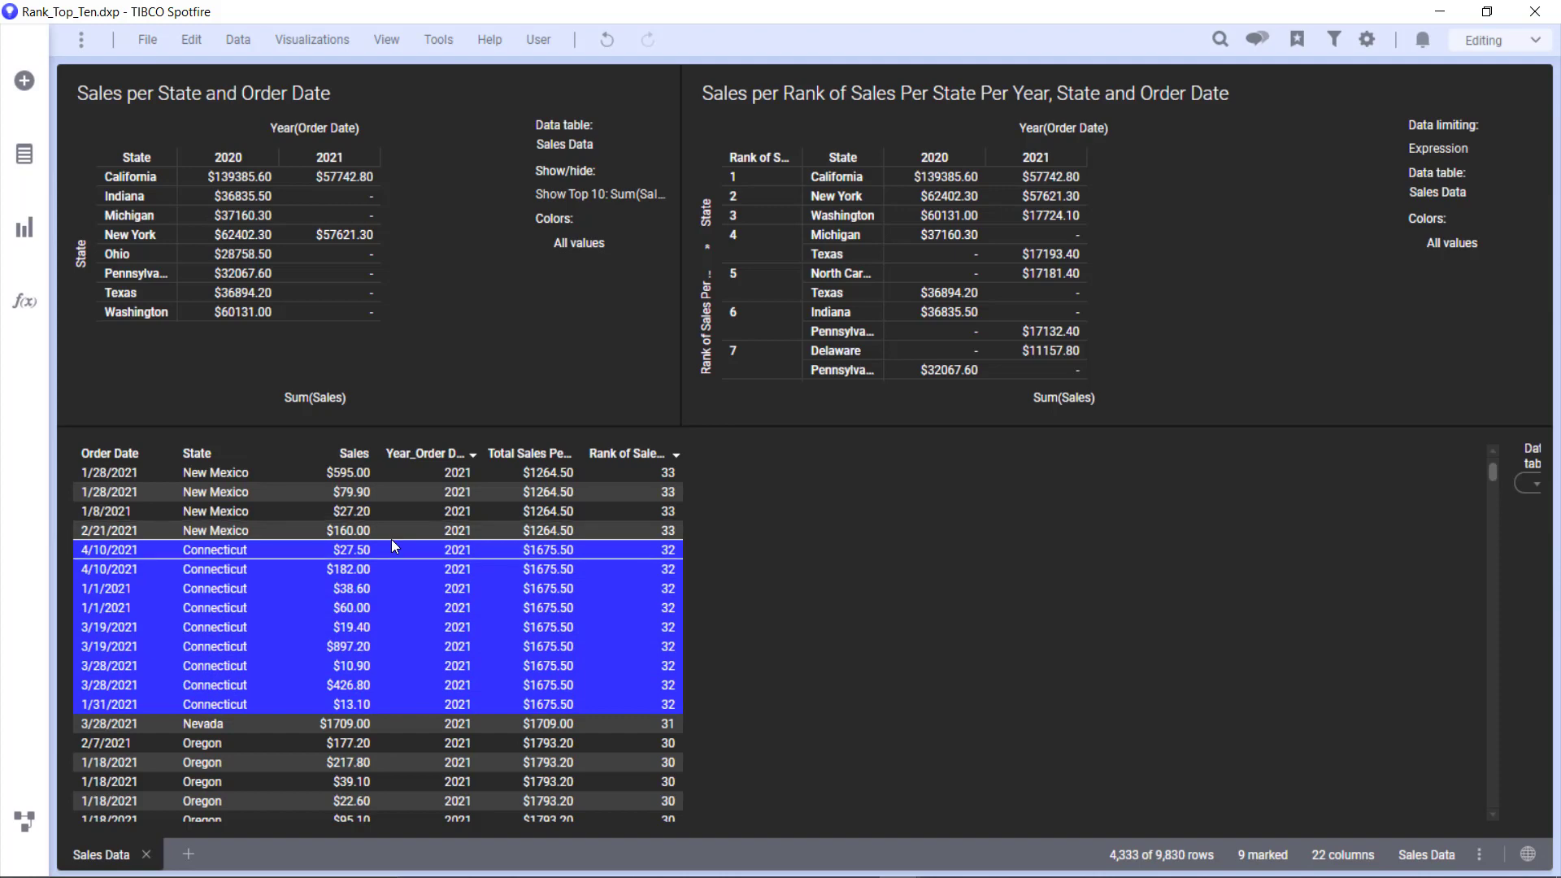